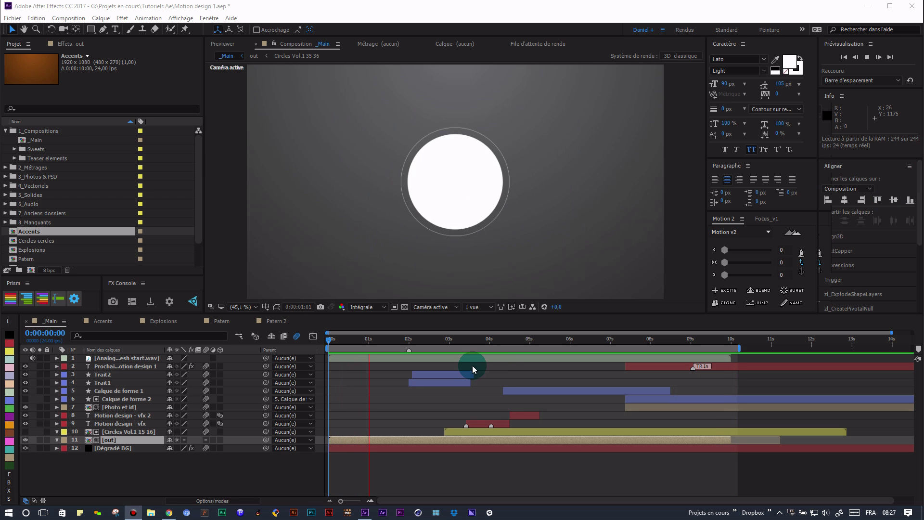
Step: Preview the animations in the _Main, Accents, Explosions, Patern and Patern 2 compositions
click(388, 339)
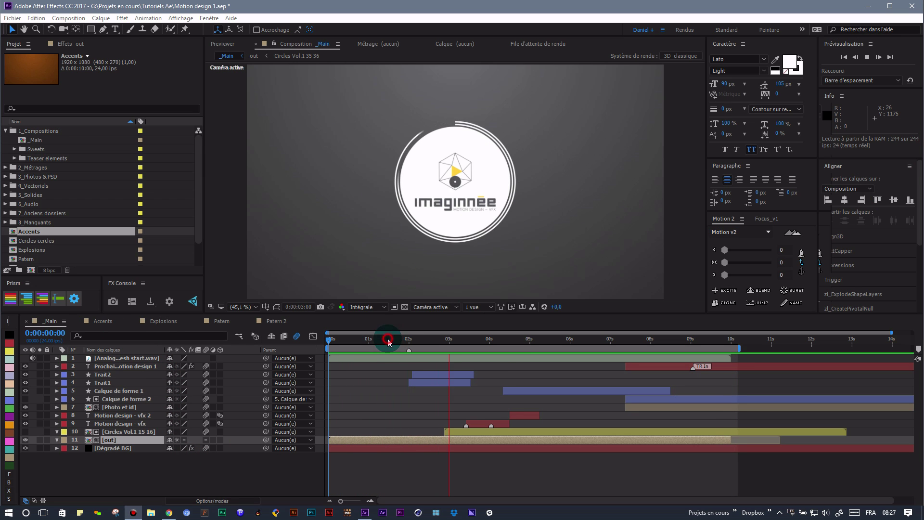
click(110, 321)
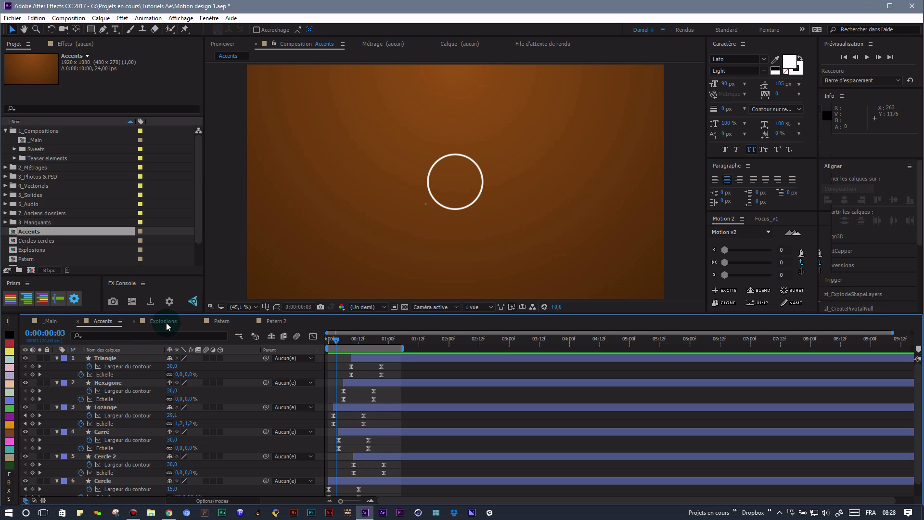
click(163, 321)
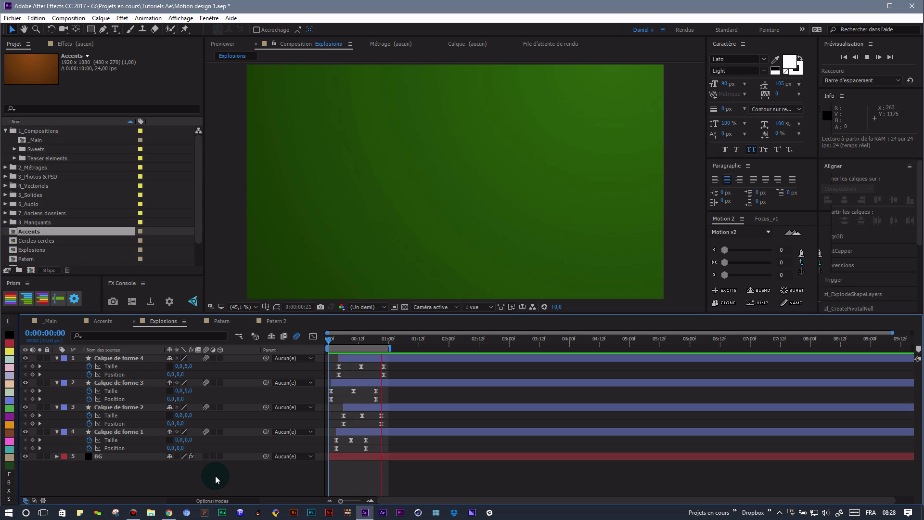
key(space)
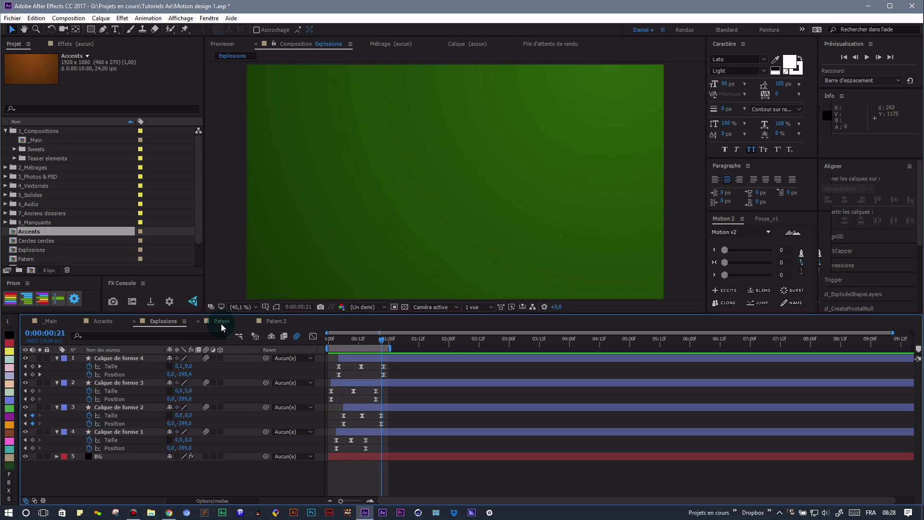
click(221, 321)
drag(348, 338, 314, 340)
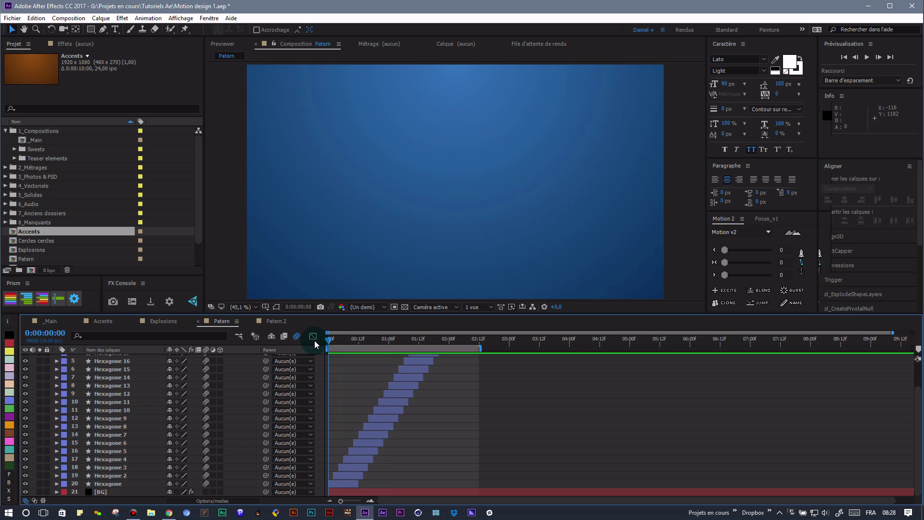
key(space)
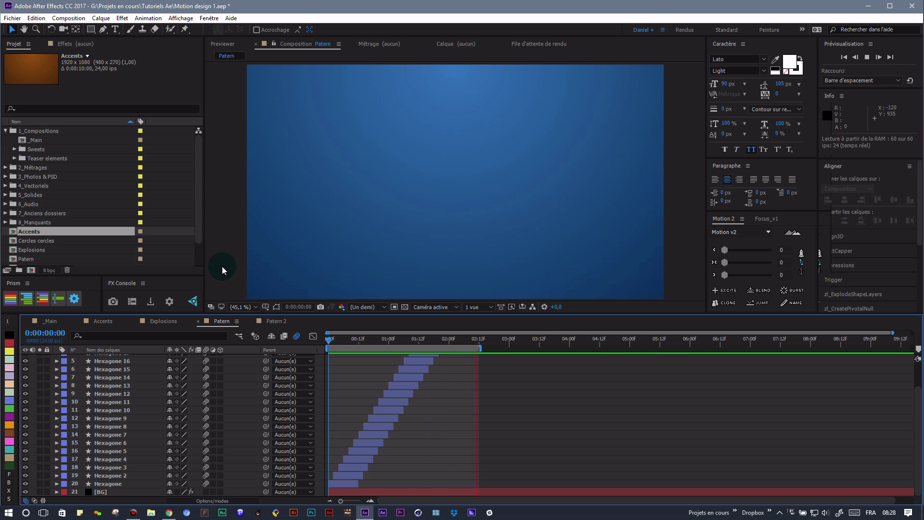
key(space)
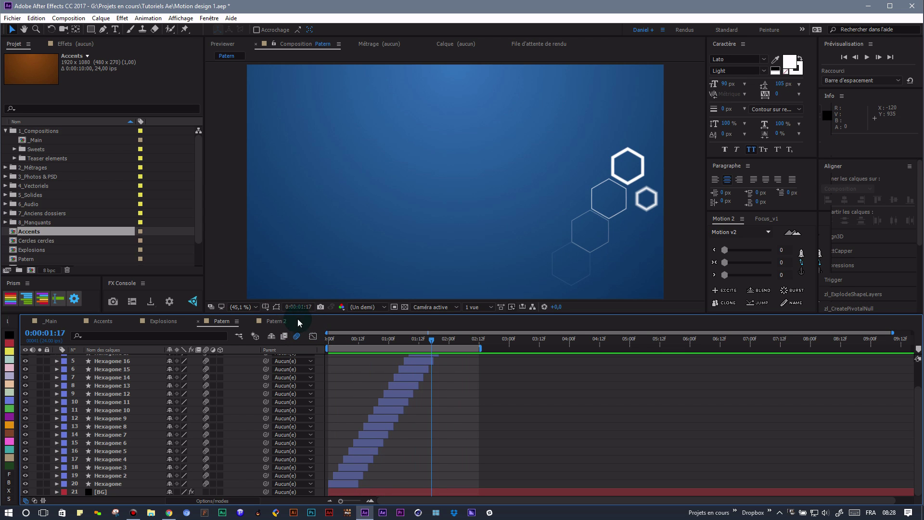
click(273, 321)
key(space)
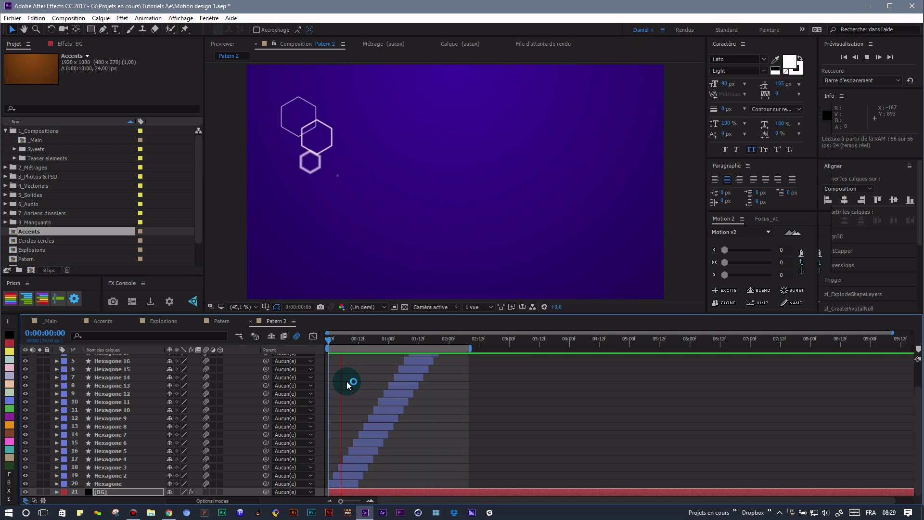
scroll(350, 377, up, 2)
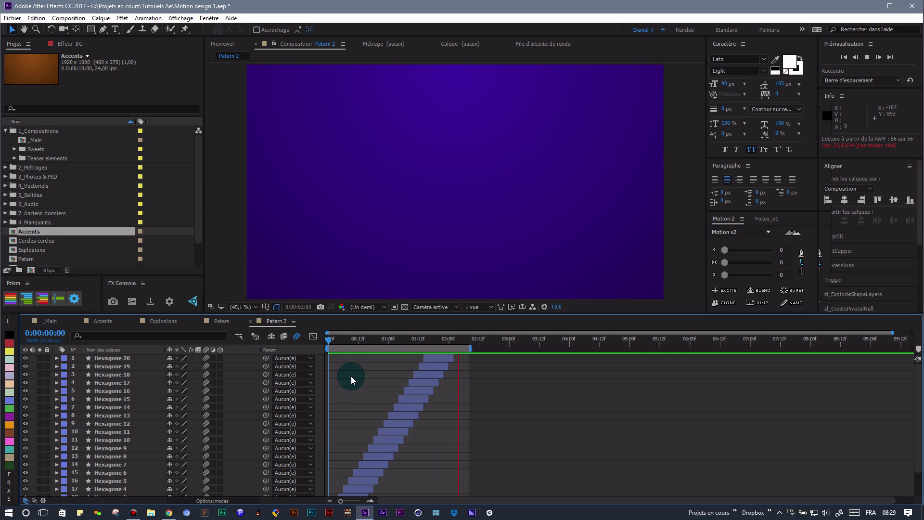
key(space)
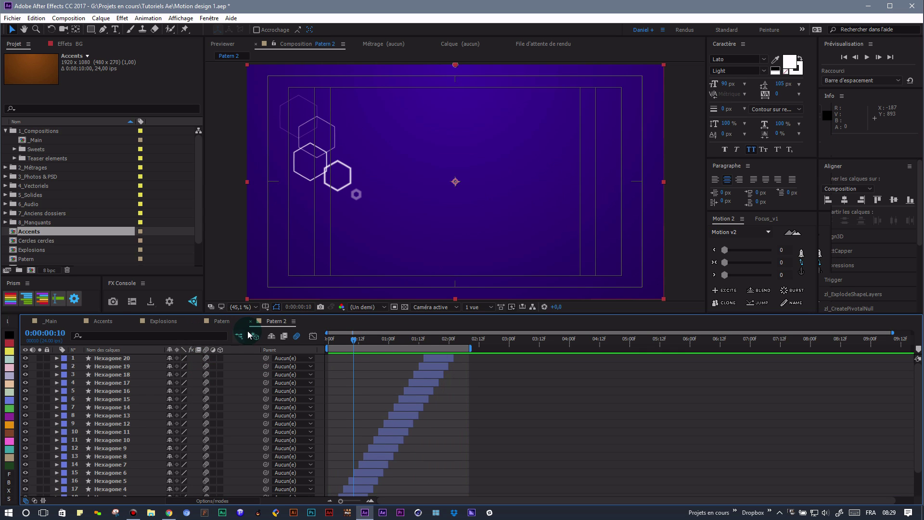
Step: Create a composition named Tutoriel with the HDTV 1080 24 preset and a 10-second duration
click(32, 271)
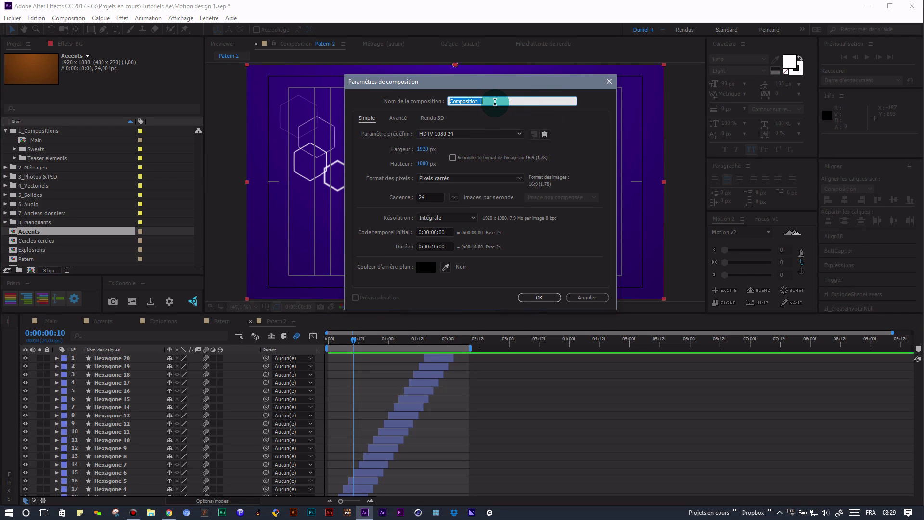
text(Tutoriel)
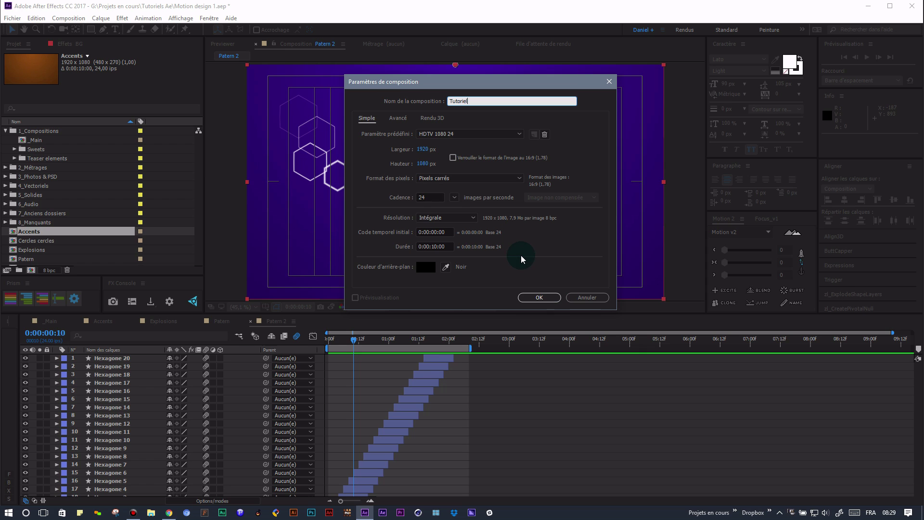
click(539, 298)
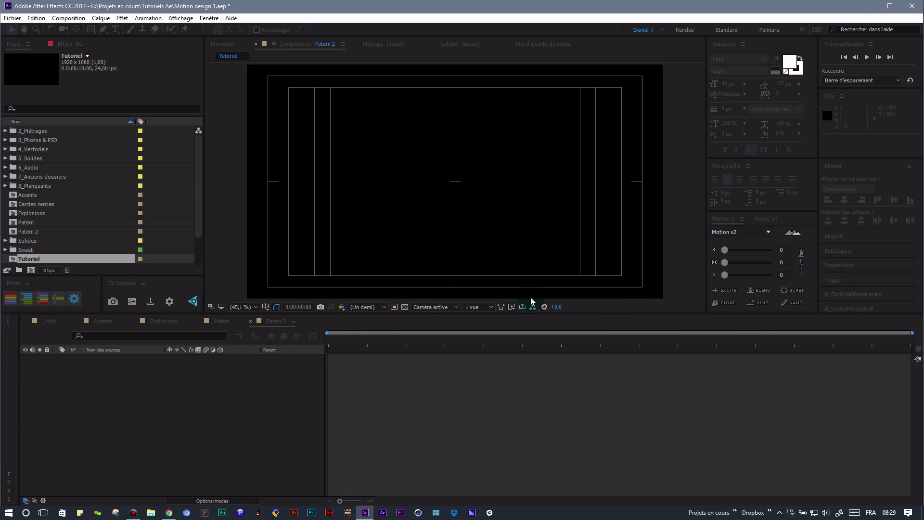
Step: Add a black 1920 x 1080 px solid named BG to the Tutoriel composition and show its effect controls
right_click(177, 385)
mouse_move(223, 392)
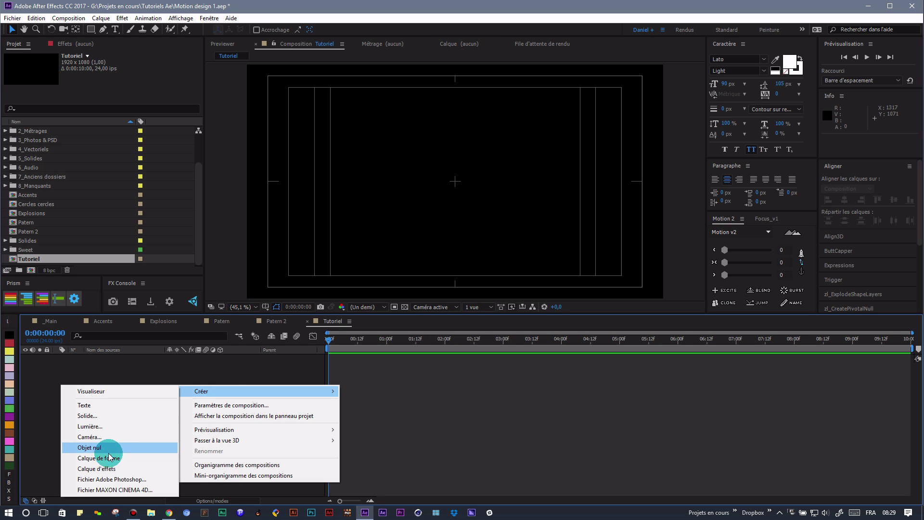
click(108, 416)
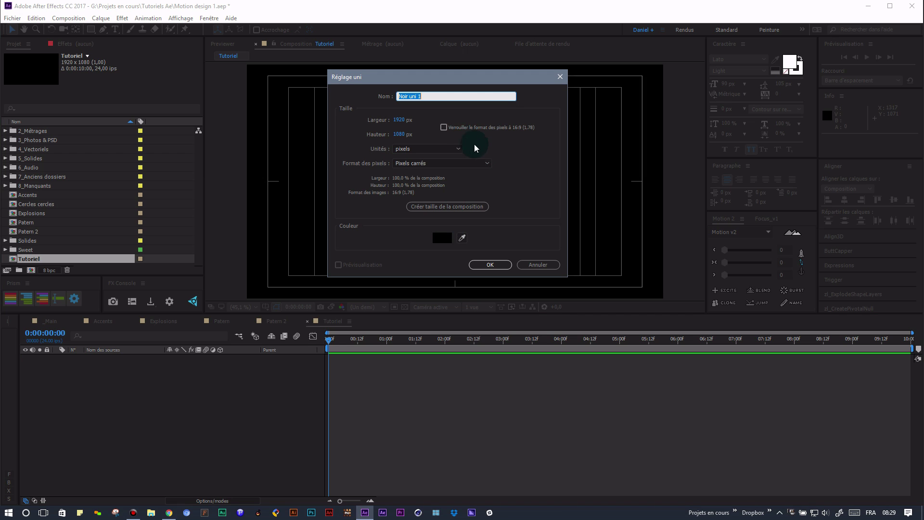
text(BG)
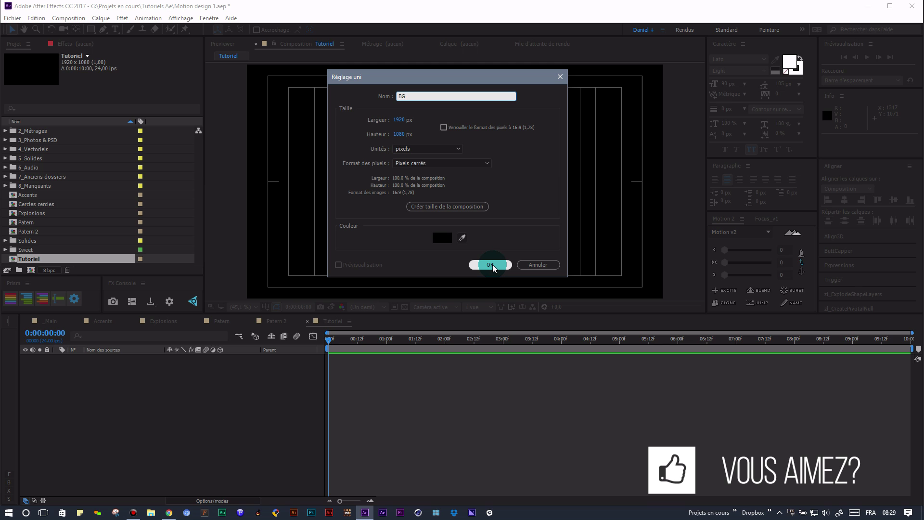
click(491, 265)
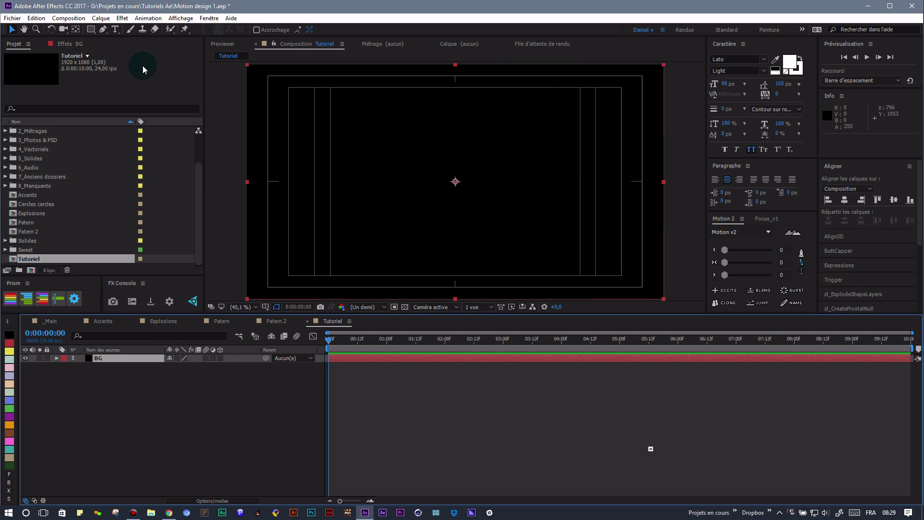
click(66, 44)
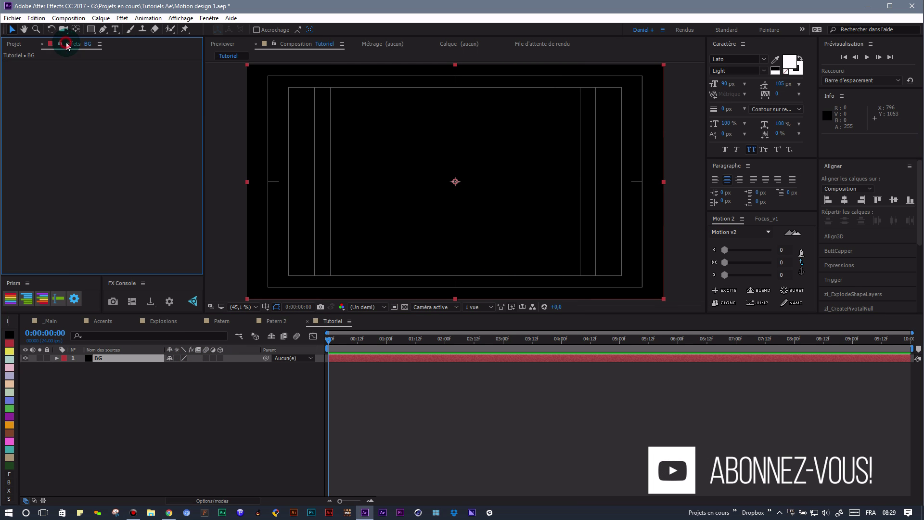
right_click(130, 151)
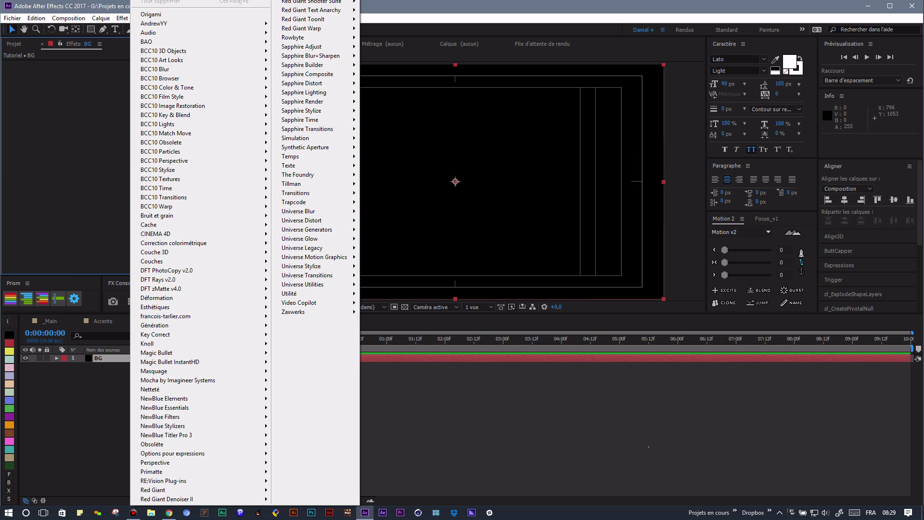
key(Escape)
drag(701, 19, 923, 12)
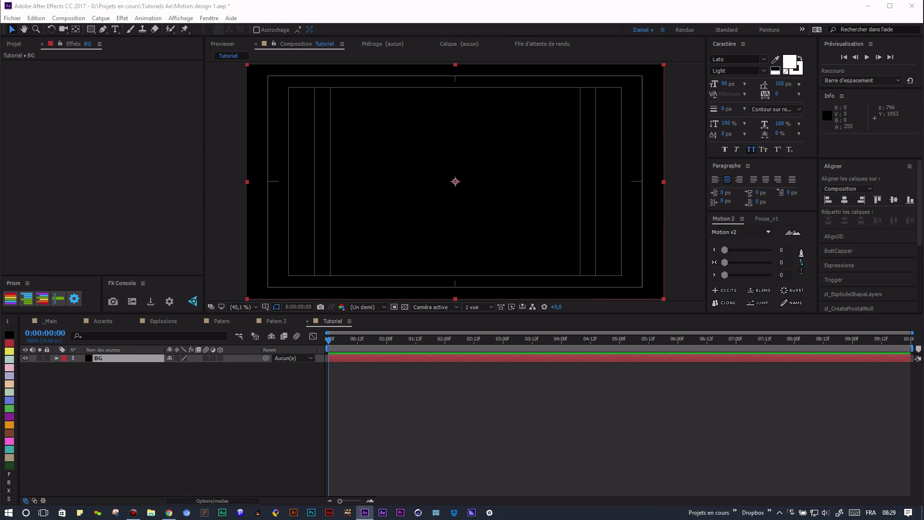
Step: Apply the Gamme des dégradés effect from the Génération category to the BG layer
right_click(133, 108)
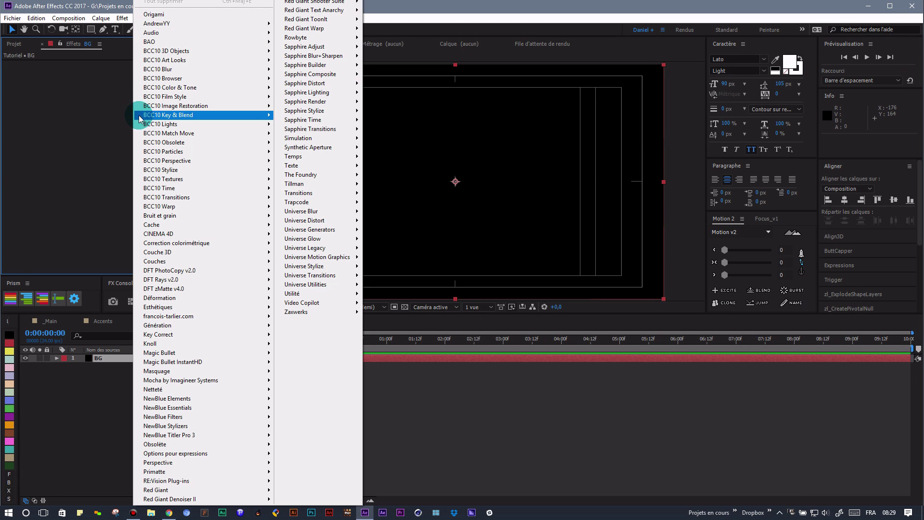
mouse_move(133, 114)
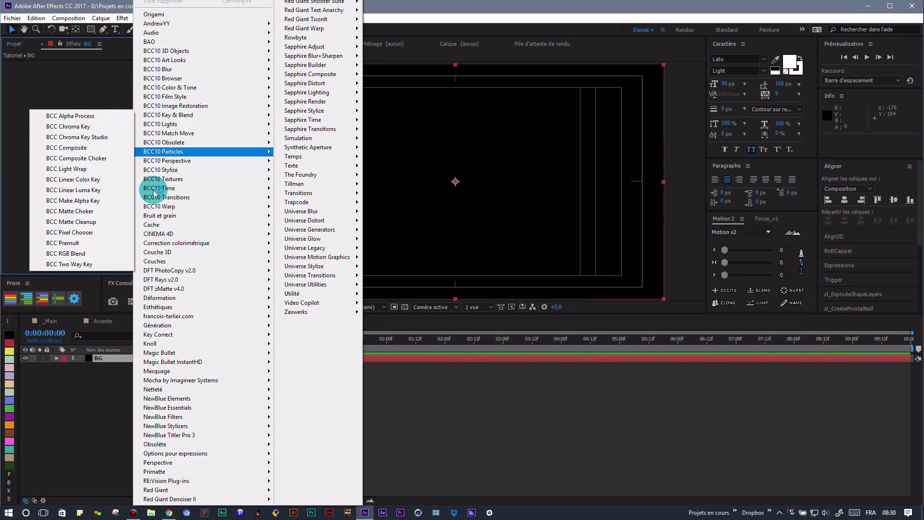
mouse_move(172, 324)
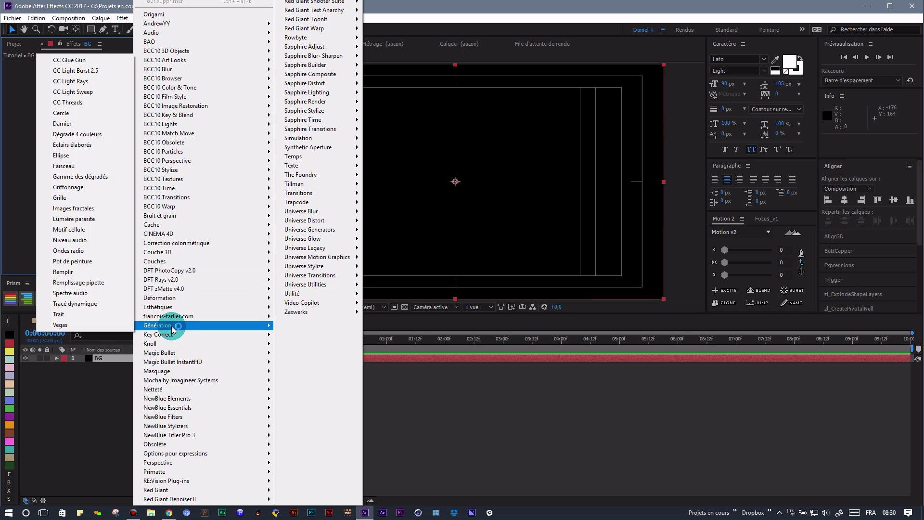
click(81, 177)
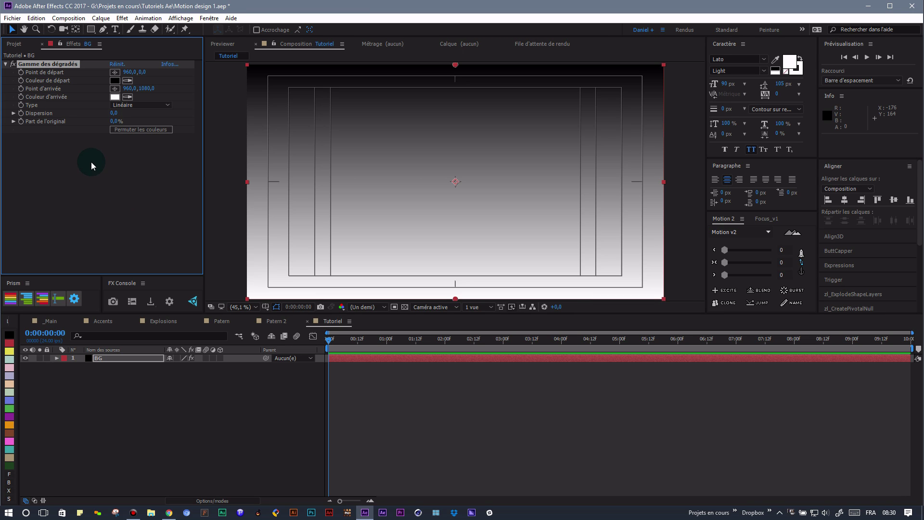
Step: Set the gradient's start colour to dark red 4A0303 and sample that colour as the end colour with the eyedropper
click(118, 85)
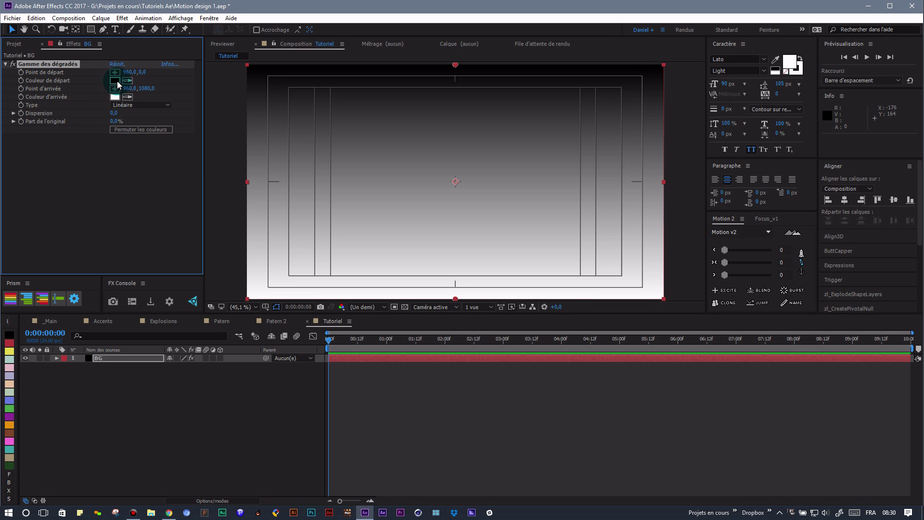
click(115, 82)
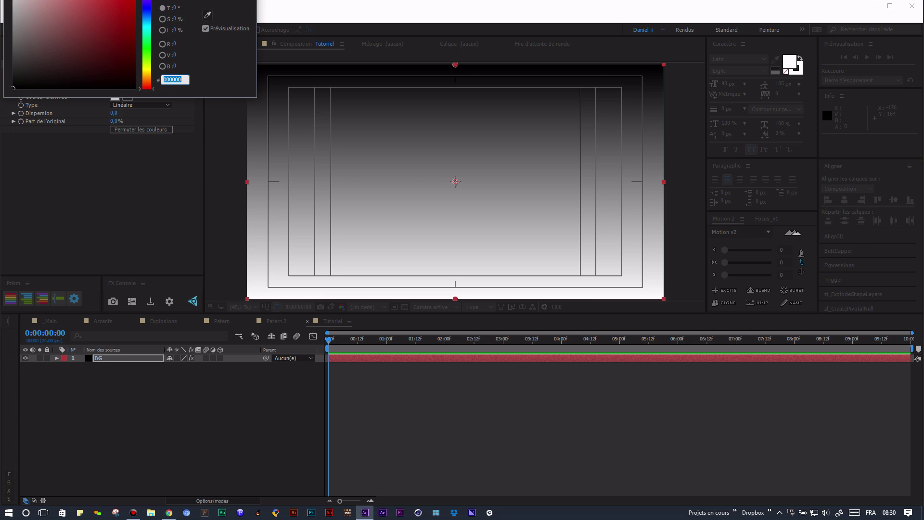
drag(217, 87, 223, 91)
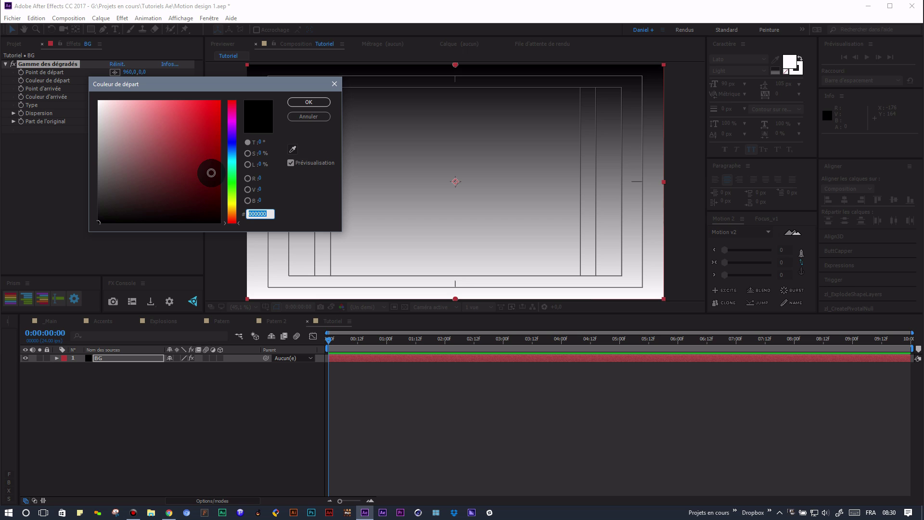
mouse_move(212, 178)
mouse_down()
mouse_move(209, 169)
mouse_move(216, 187)
mouse_up()
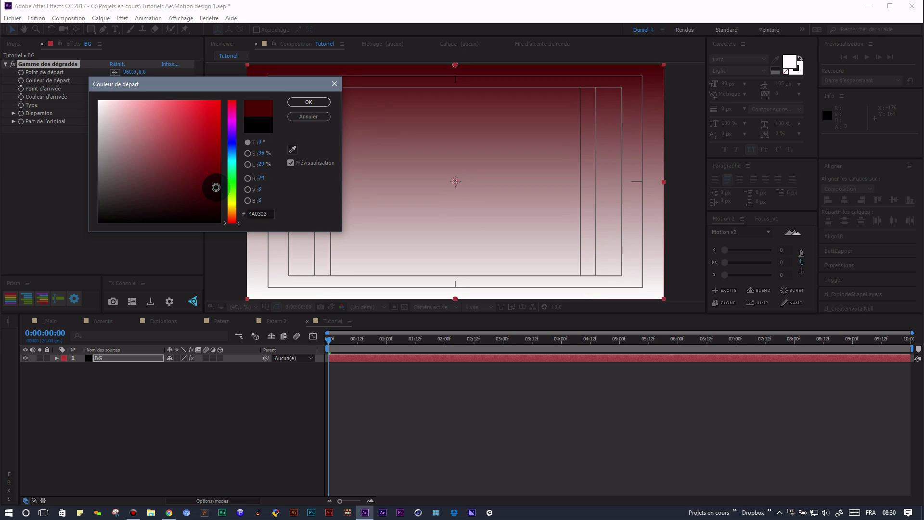
click(318, 102)
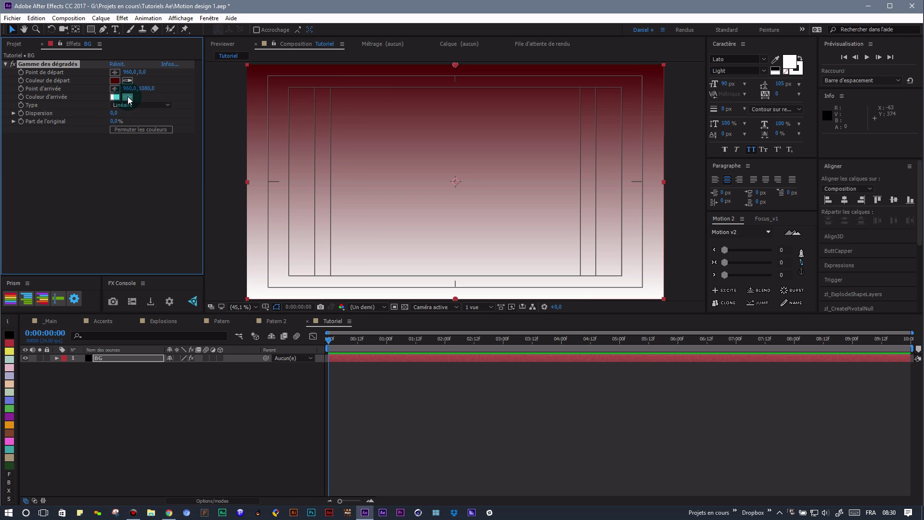
click(128, 98)
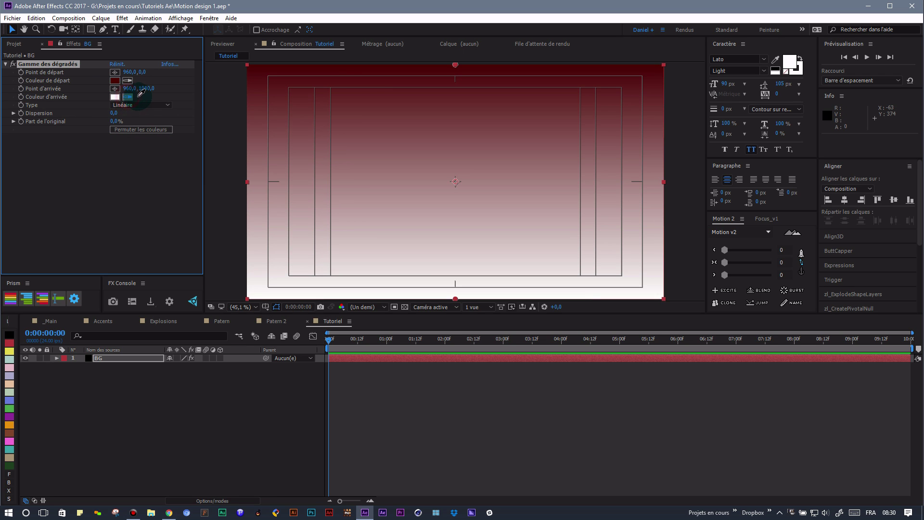
click(116, 79)
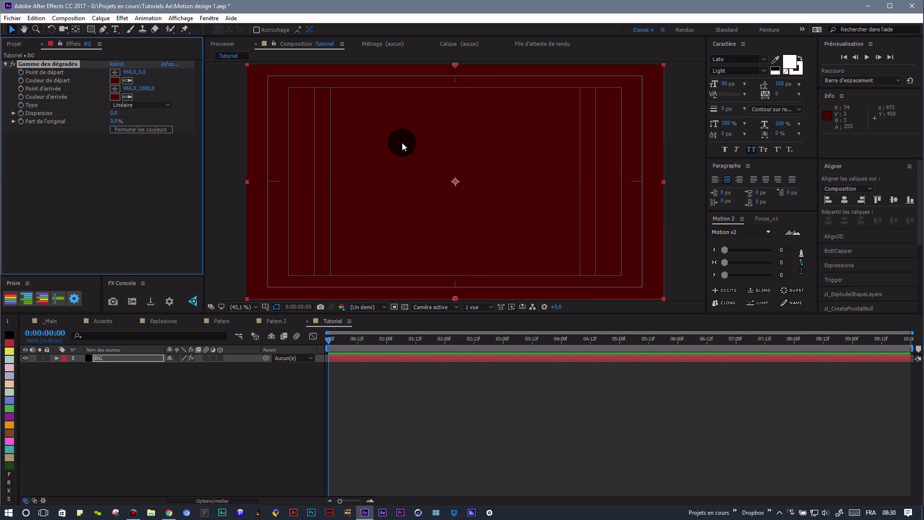
Step: Set the gradient's start colour to the brighter red 920E0E and change its type to Radial
click(115, 80)
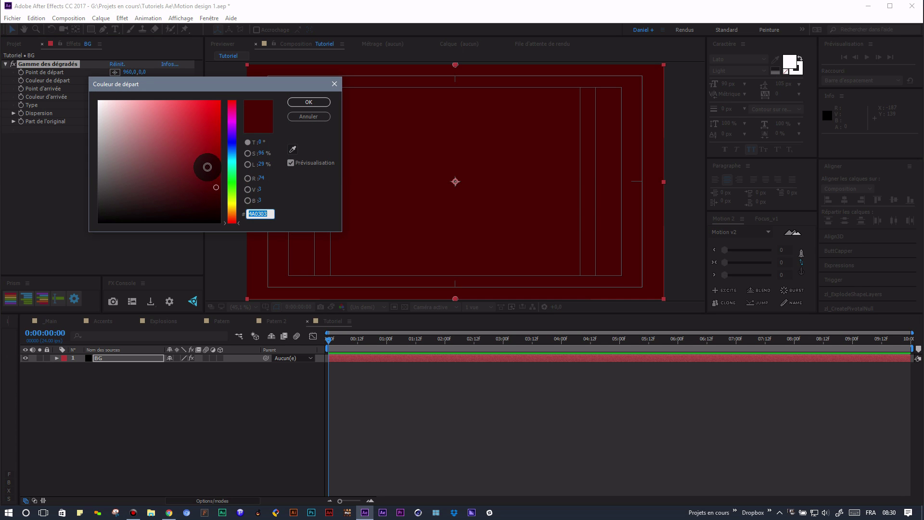
click(211, 167)
drag(212, 167, 209, 152)
click(308, 102)
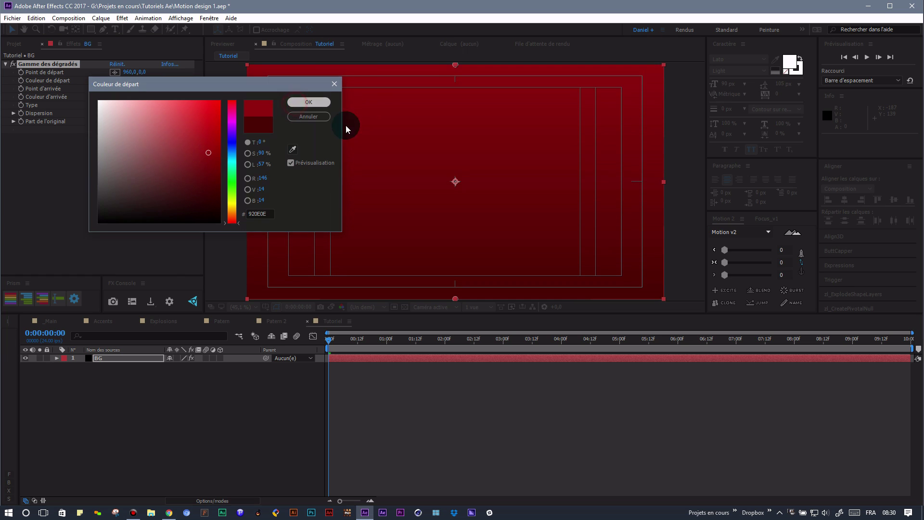
click(144, 105)
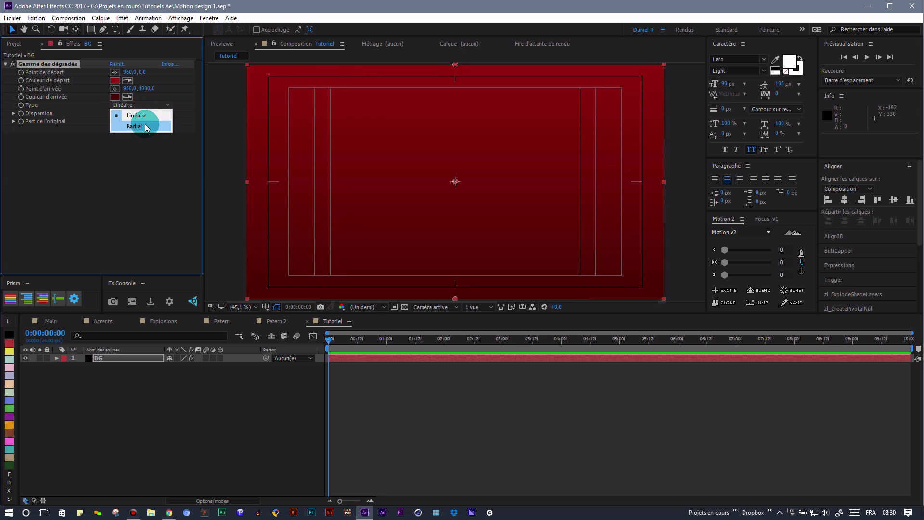
click(145, 126)
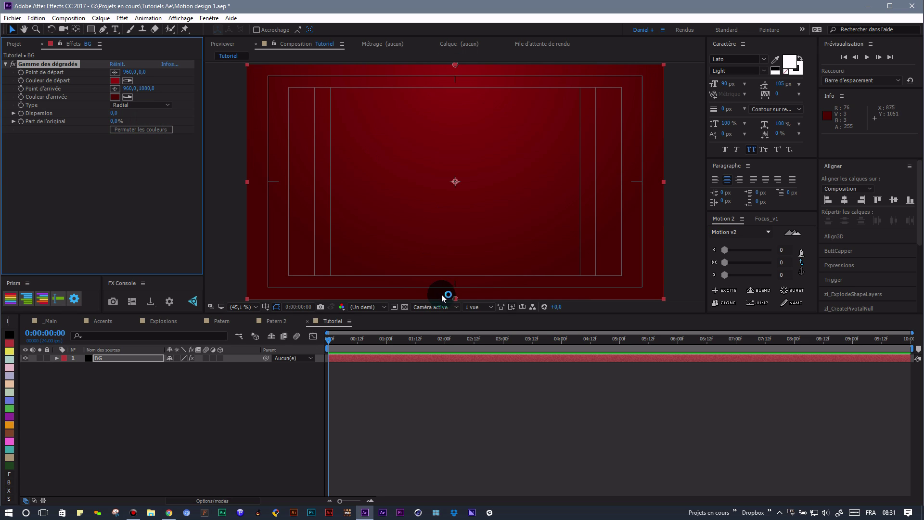
Step: Hide the safe-zone guides and reposition the BG gradient's end point to about 212, 1468 and its start point to about 968, 0
scroll(451, 258, down, 2)
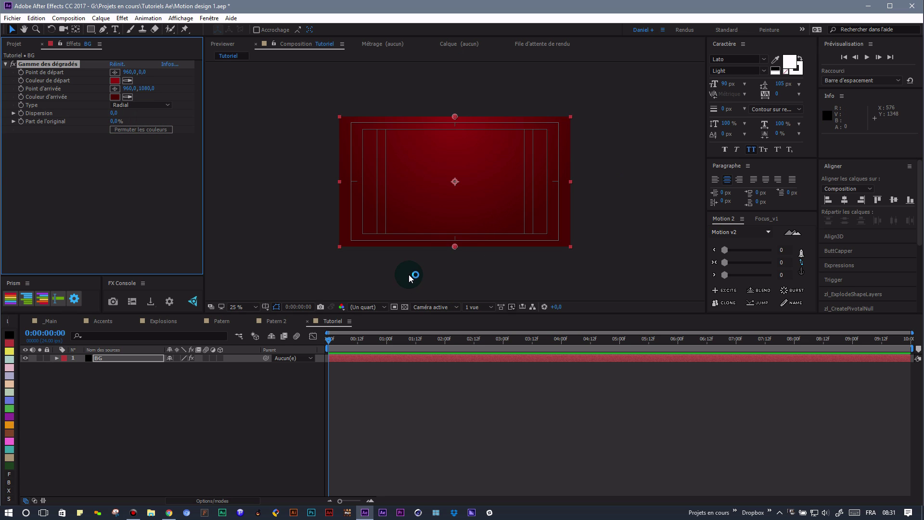
key(apostrophe)
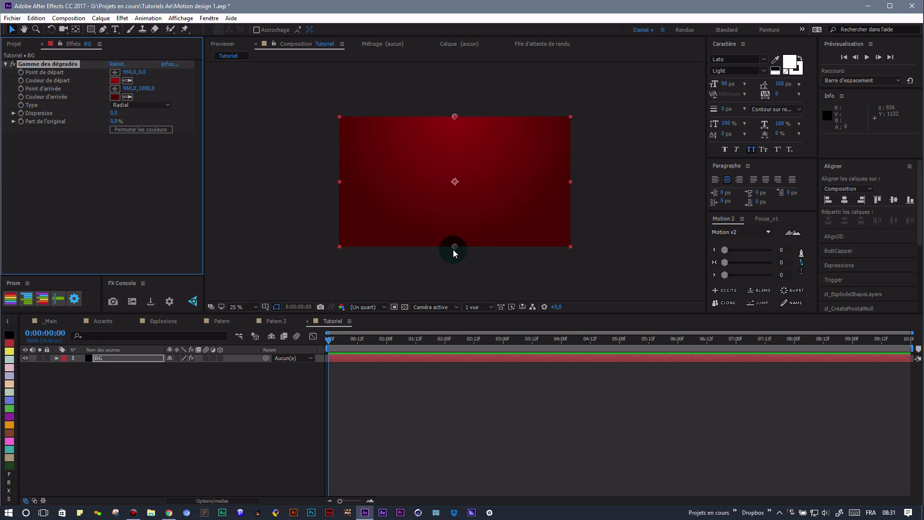
drag(453, 247, 365, 293)
drag(455, 128, 451, 174)
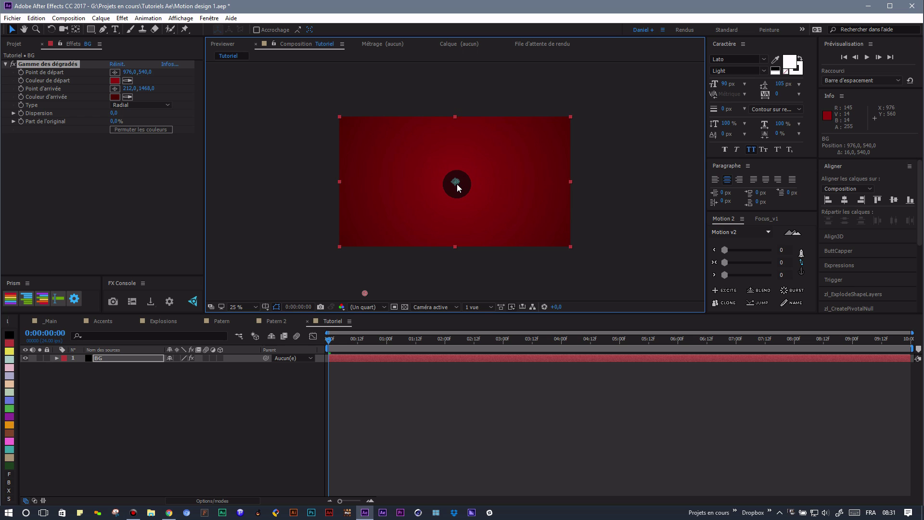
drag(455, 184, 417, 110)
drag(455, 119, 456, 119)
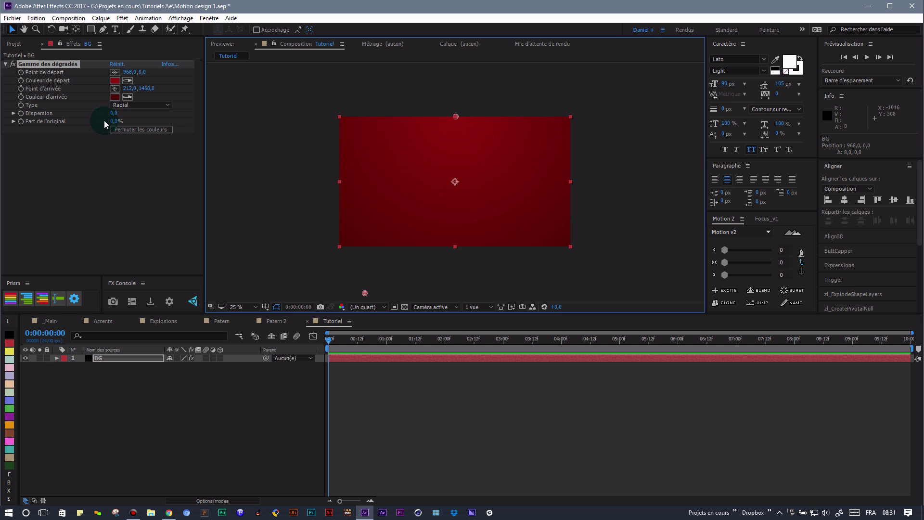
Step: Set the gradient's start colour to the brighter red B62020 and move its end point to about 72, 1444
click(116, 80)
drag(190, 142, 199, 135)
click(319, 102)
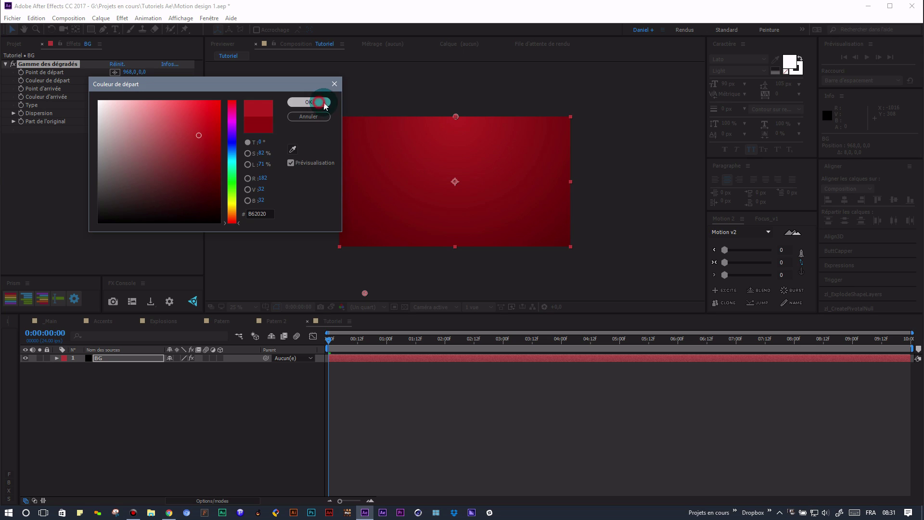
mouse_move(365, 295)
mouse_down()
mouse_move(360, 279)
mouse_move(378, 261)
mouse_move(350, 291)
mouse_up()
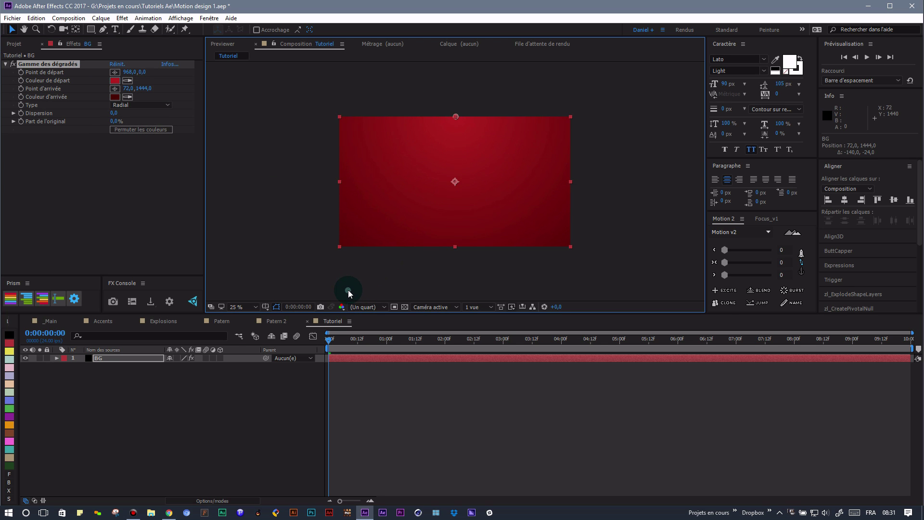
Step: Compare the gradient with Dispersion at 0, set Dispersion to about 101.9, and fit the composition in the viewer
drag(113, 113, 591, 103)
key(period)
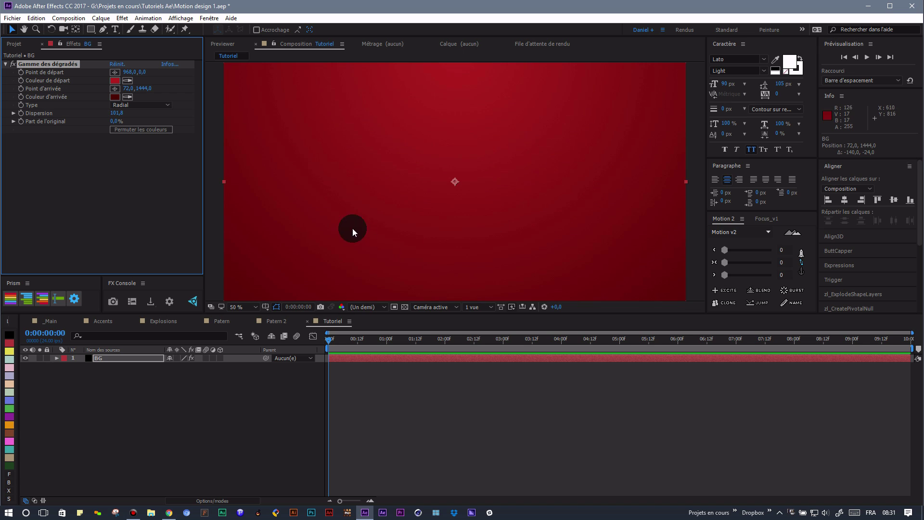
click(116, 115)
text(0)
key(Return)
drag(115, 113, 600, 110)
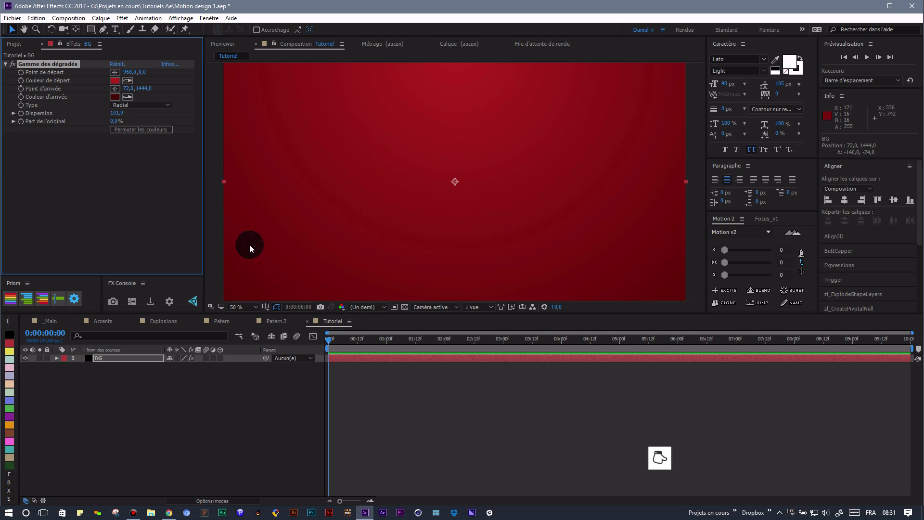
key(shift+slash)
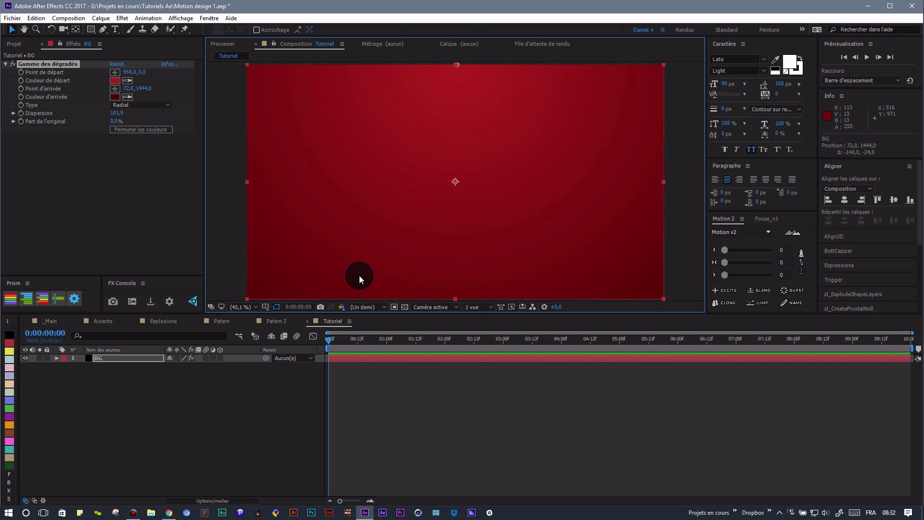
click(194, 409)
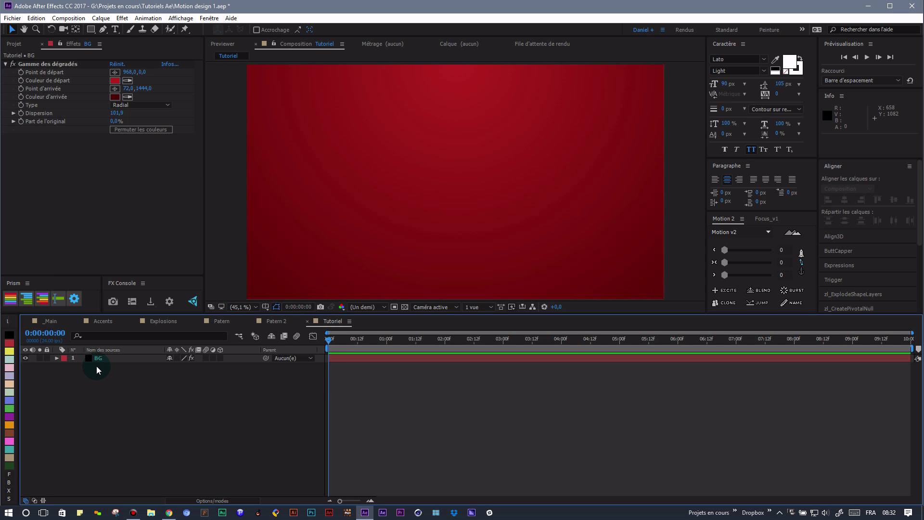
Step: Create an empty shape layer above BG and name it Cercle
click(107, 358)
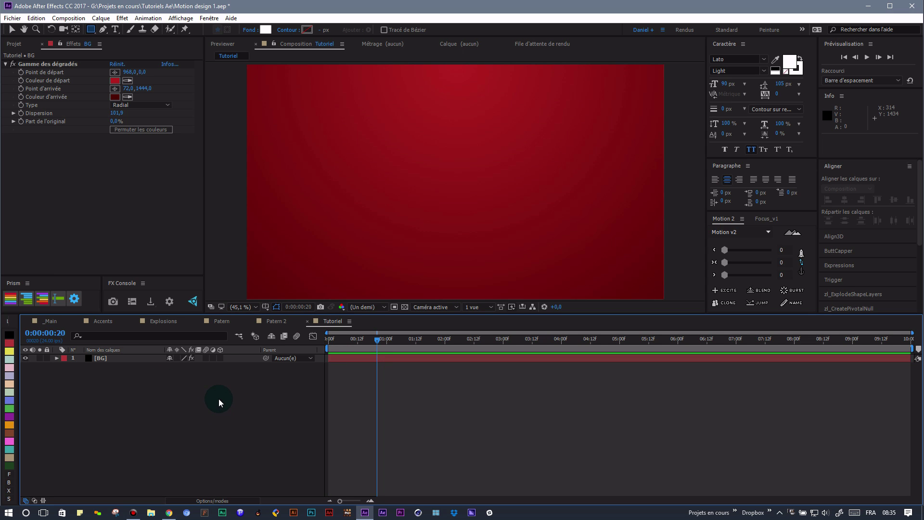
right_click(219, 402)
mouse_move(231, 404)
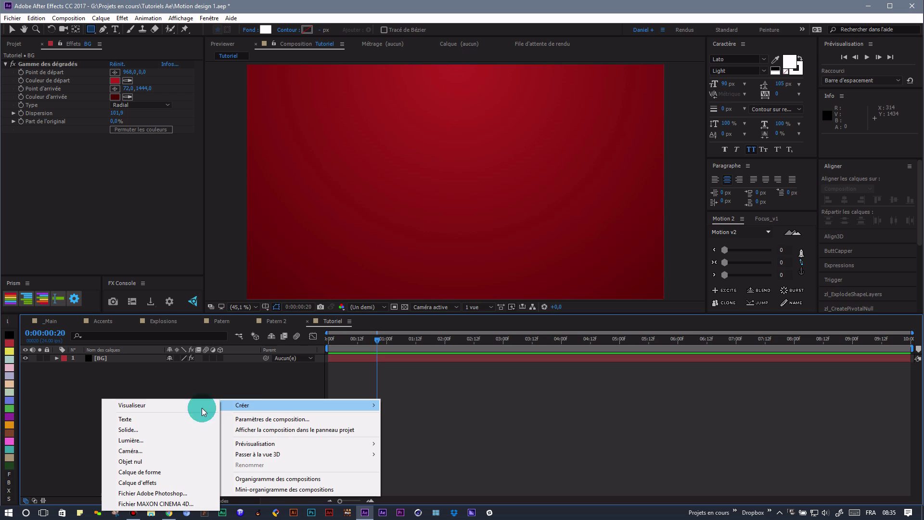
click(146, 472)
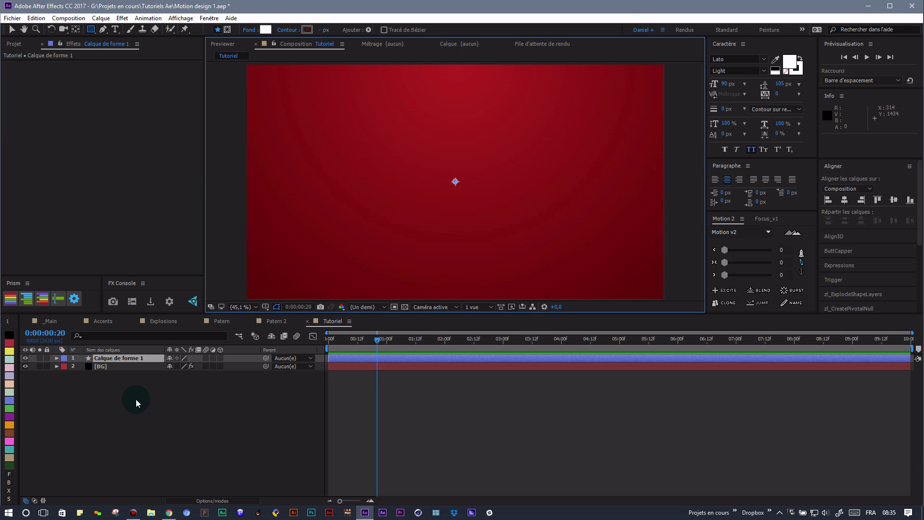
click(114, 358)
key(Return)
text(Cercle)
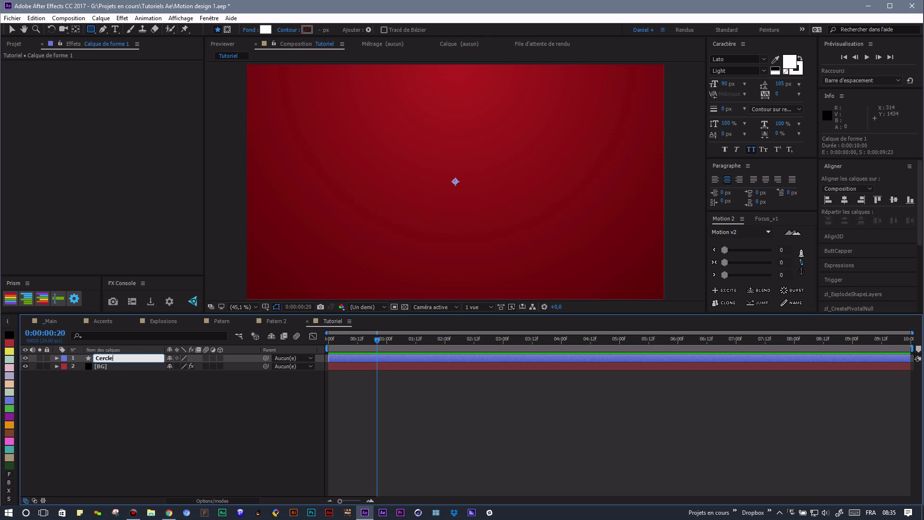
click(126, 415)
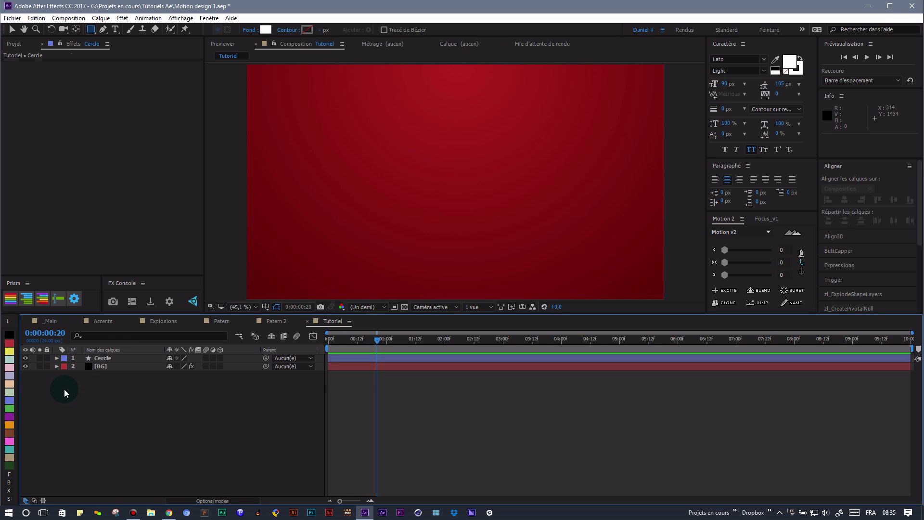
Step: Add an ellipse path and a stroke (Contour) to the Cercle layer's contents
click(57, 358)
click(255, 367)
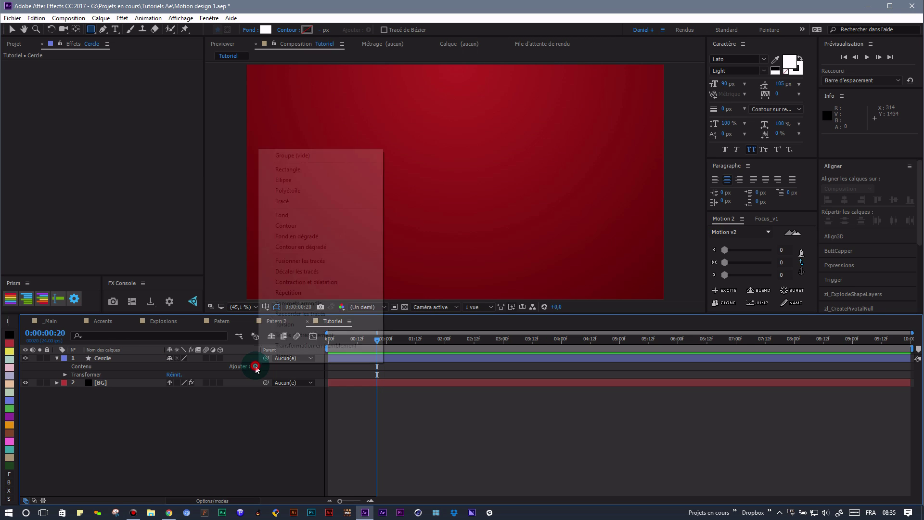
click(296, 180)
click(255, 366)
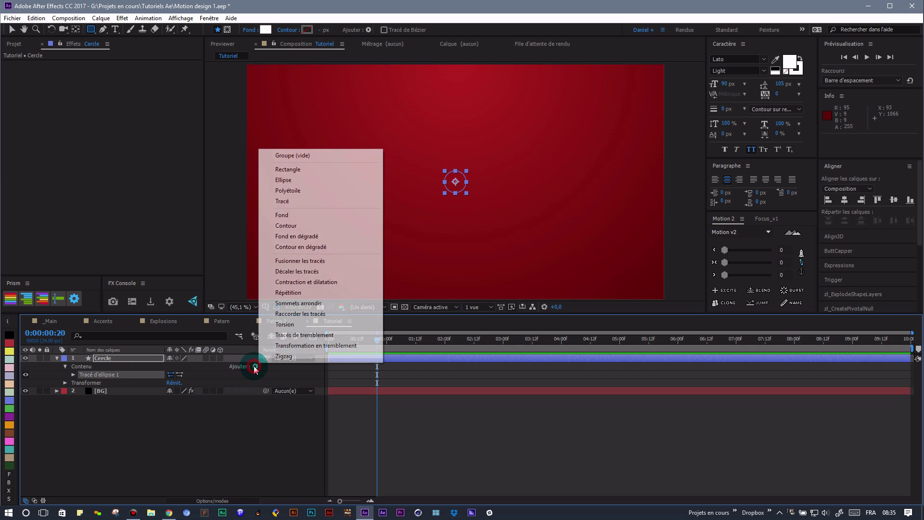
click(287, 226)
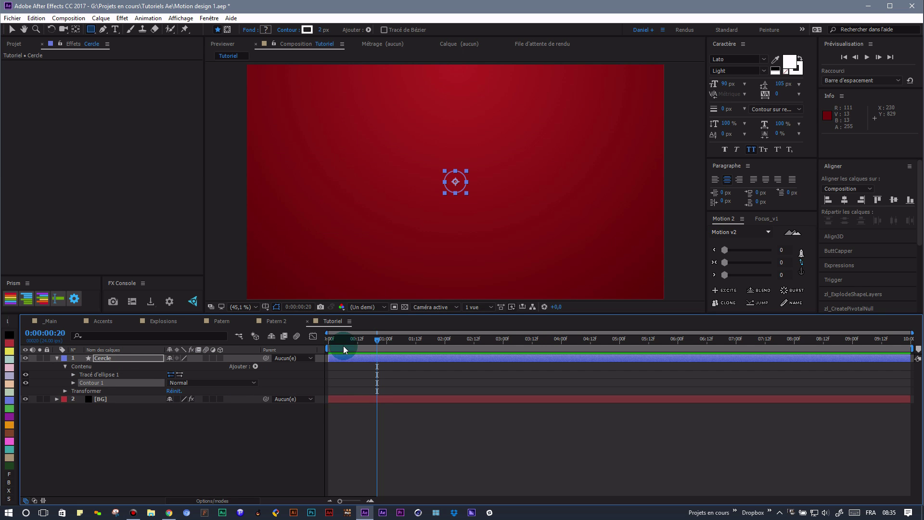
Step: Set the stroke width (Largeur du contour) of the Cercle ellipse to 30
click(73, 383)
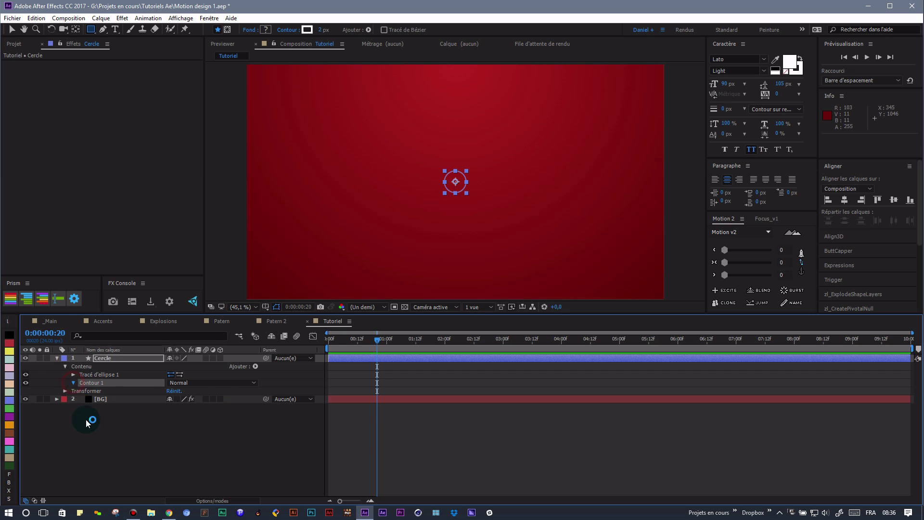
click(199, 408)
click(171, 415)
text(30)
key(Return)
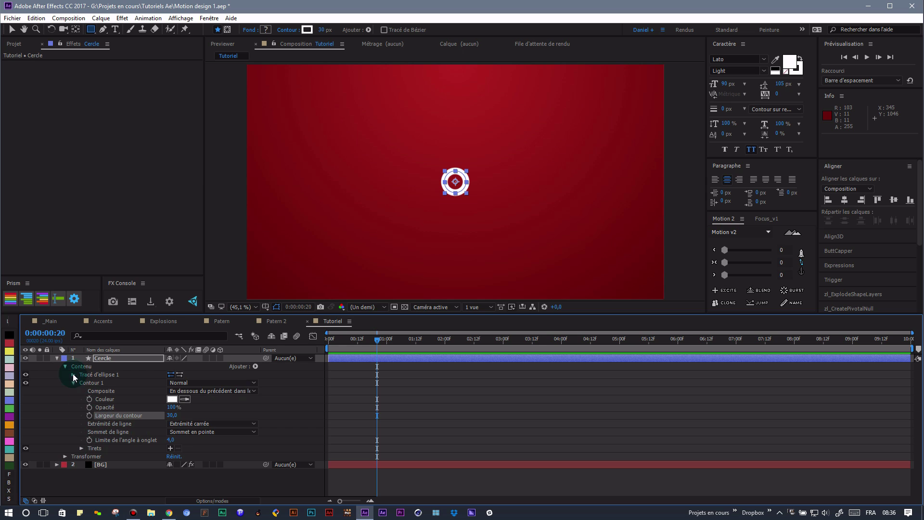
Step: Scale the Cercle layer uniformly to 500%
click(101, 359)
key(s)
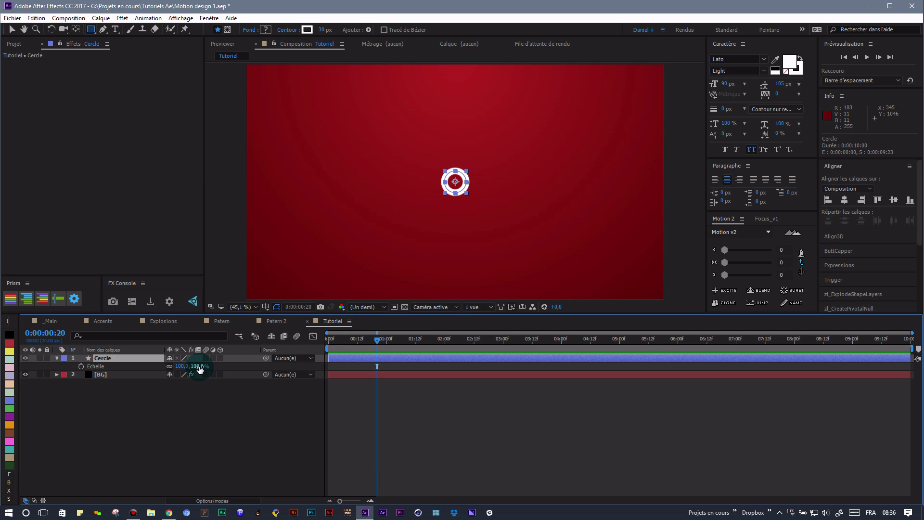
drag(202, 370, 299, 371)
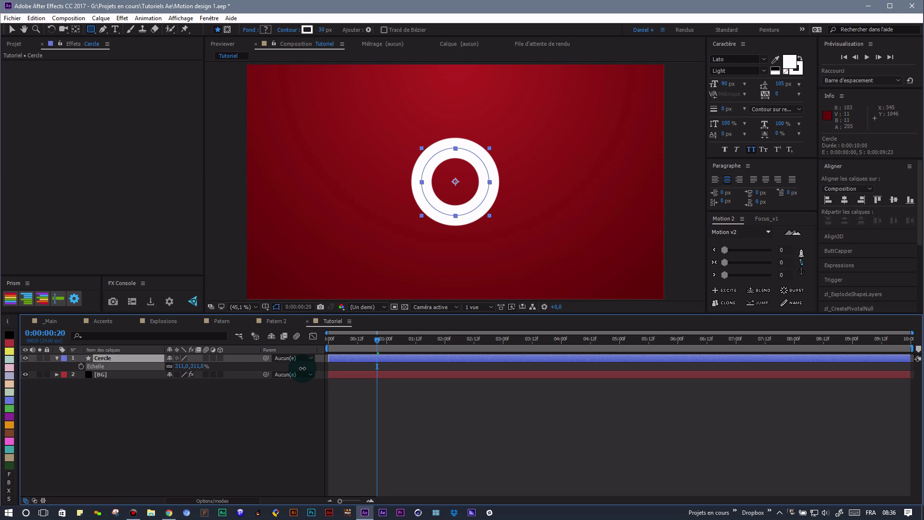
drag(215, 365, 268, 362)
click(195, 367)
text(500)
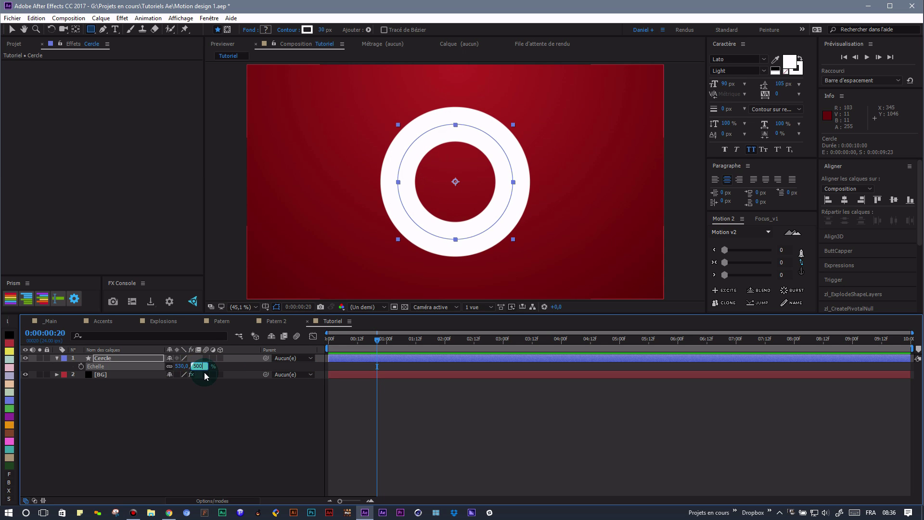
key(Return)
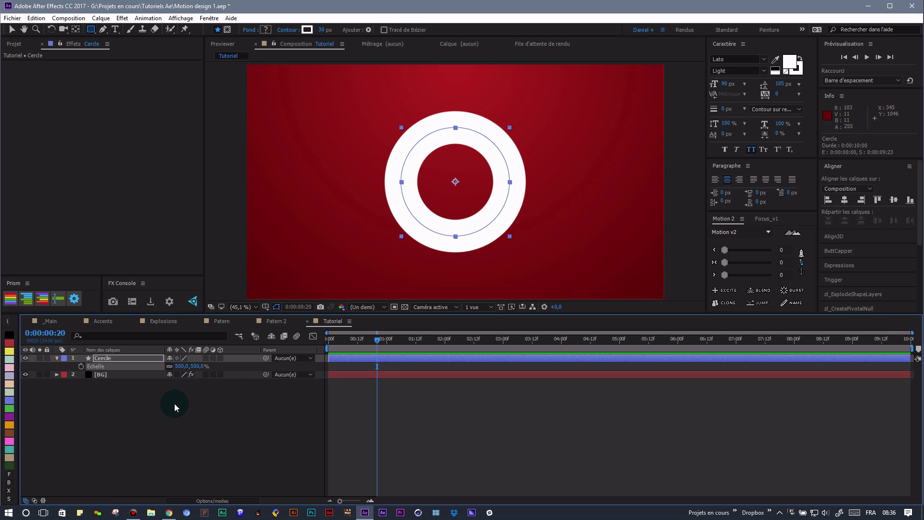
Step: Animate Cercle's stroke width with keyframes from 30 at 0:00:00:00 to 0 at 0:00:00:12
drag(377, 343, 317, 342)
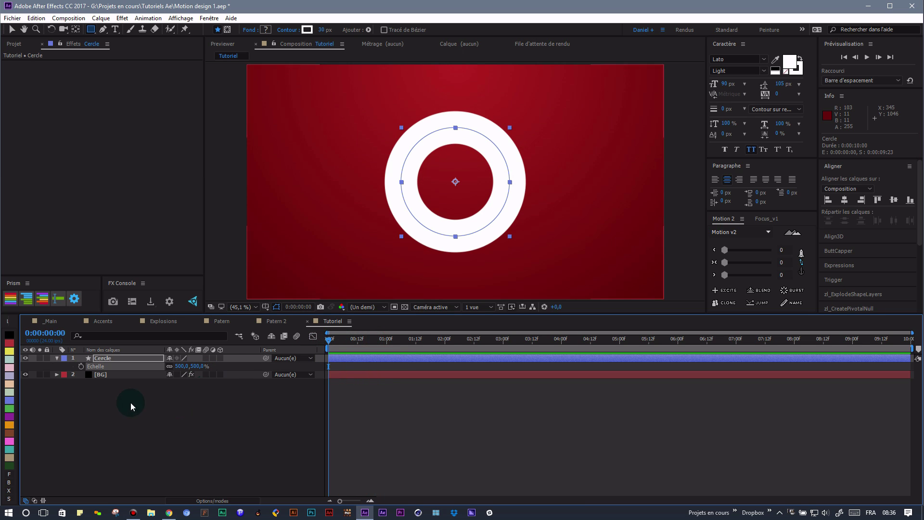
click(57, 358)
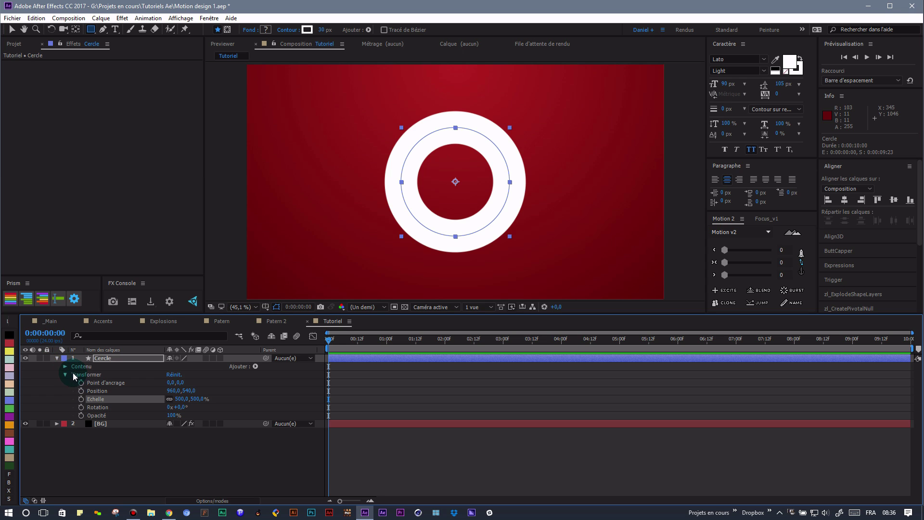
click(65, 367)
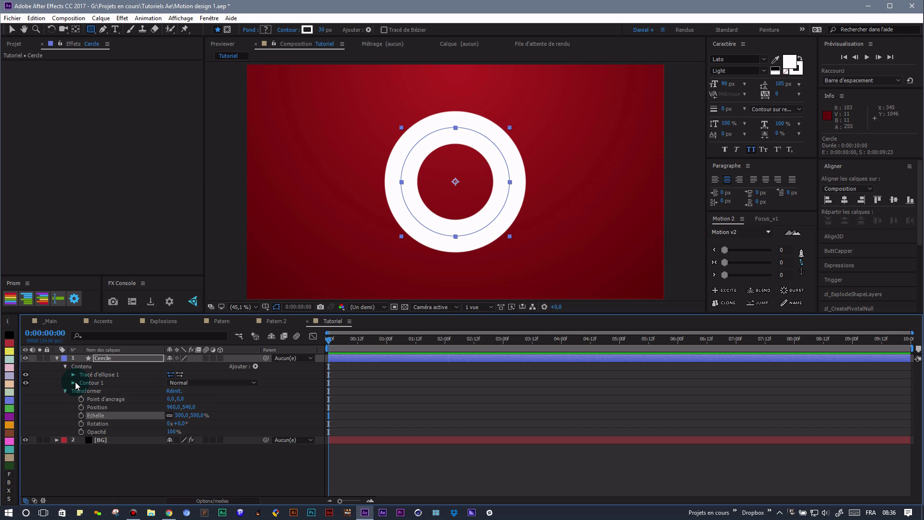
click(75, 383)
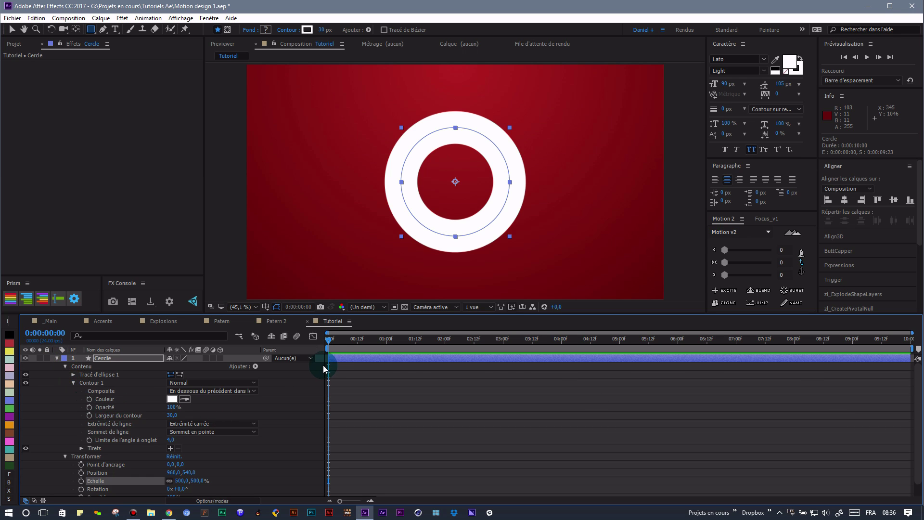
click(89, 416)
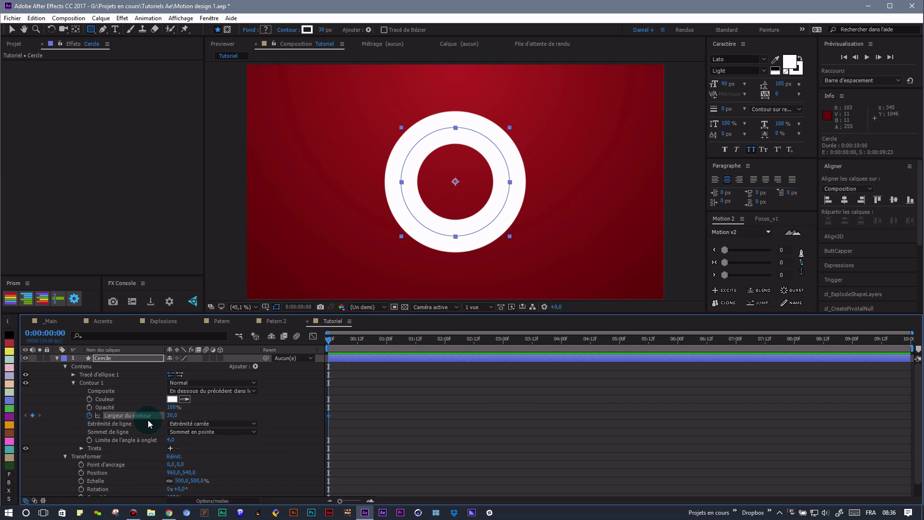
drag(336, 341, 357, 344)
drag(172, 415, 138, 415)
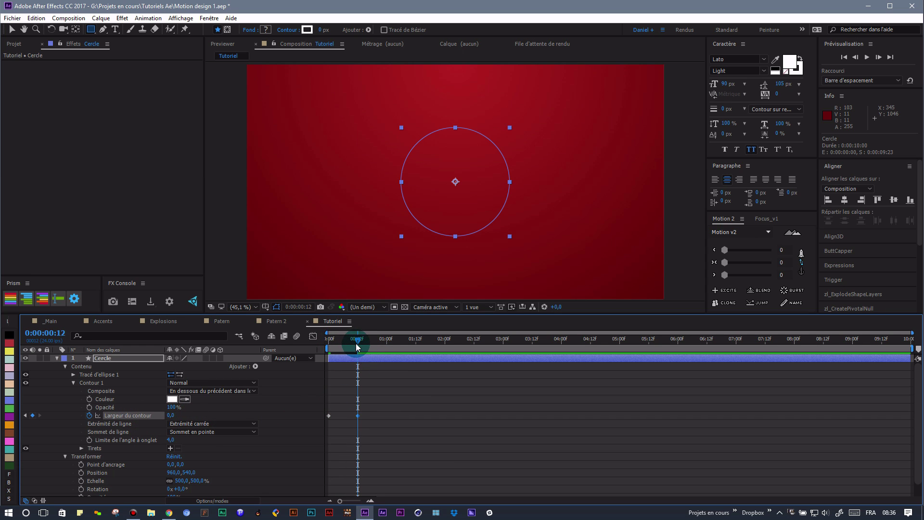
Step: Display Cercle's scale (Echelle) property together with its keyframed stroke width (Largeur du contour) in the timeline
drag(352, 343, 319, 349)
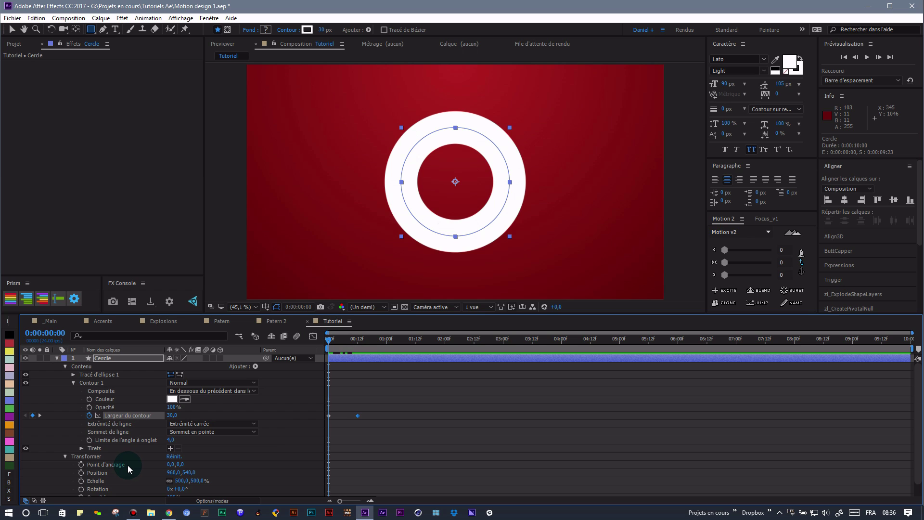
key(s)
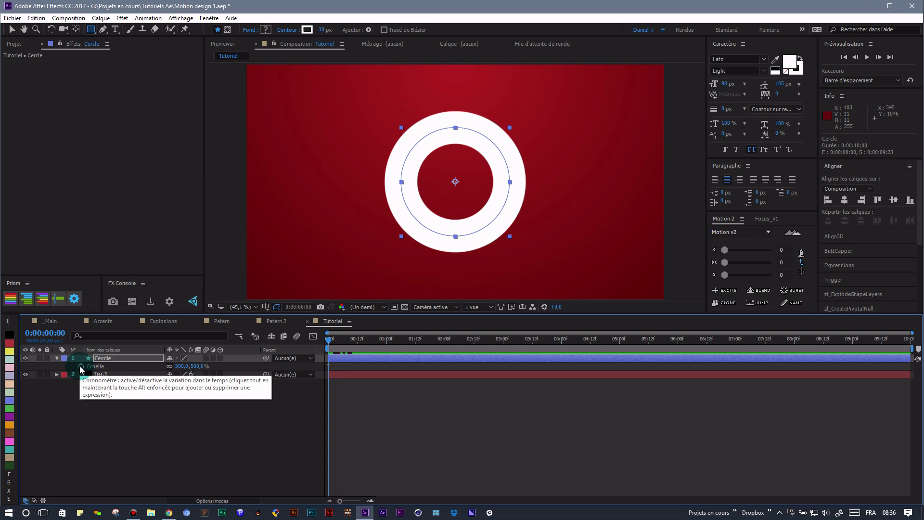
click(333, 341)
drag(338, 342, 353, 343)
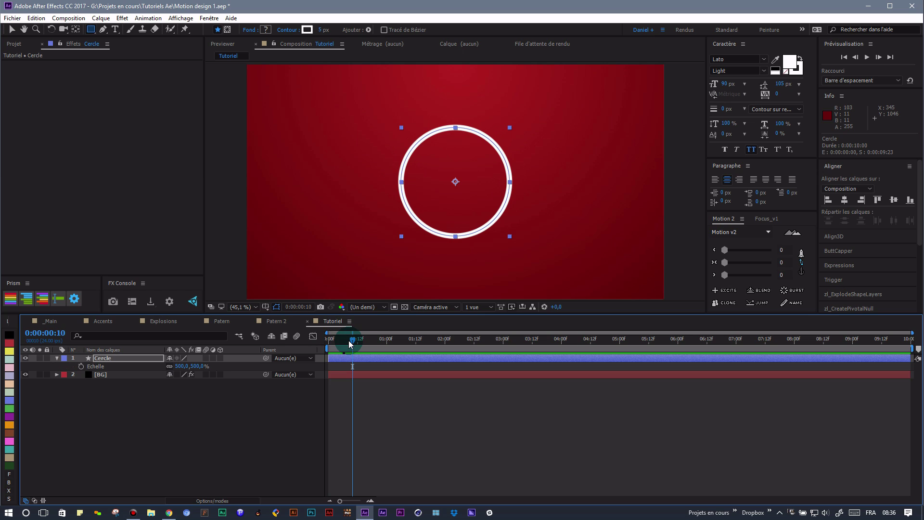
key(u)
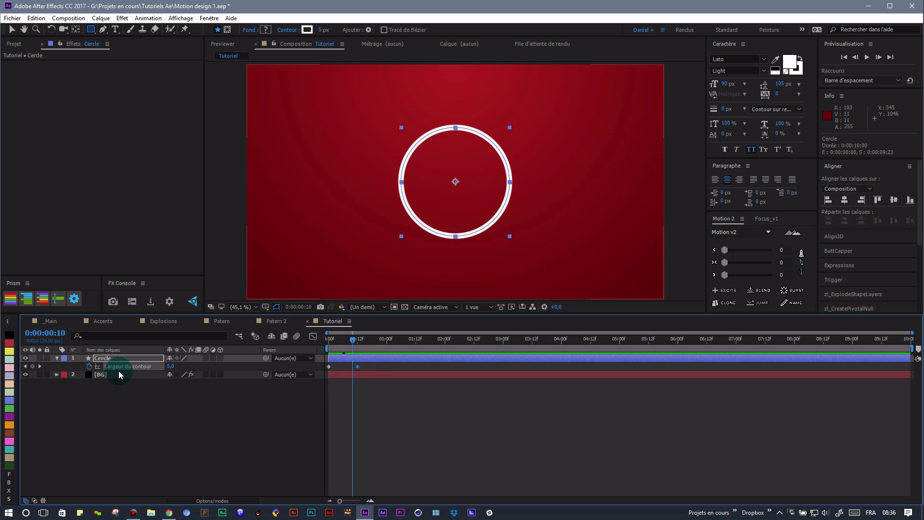
key(shift+s)
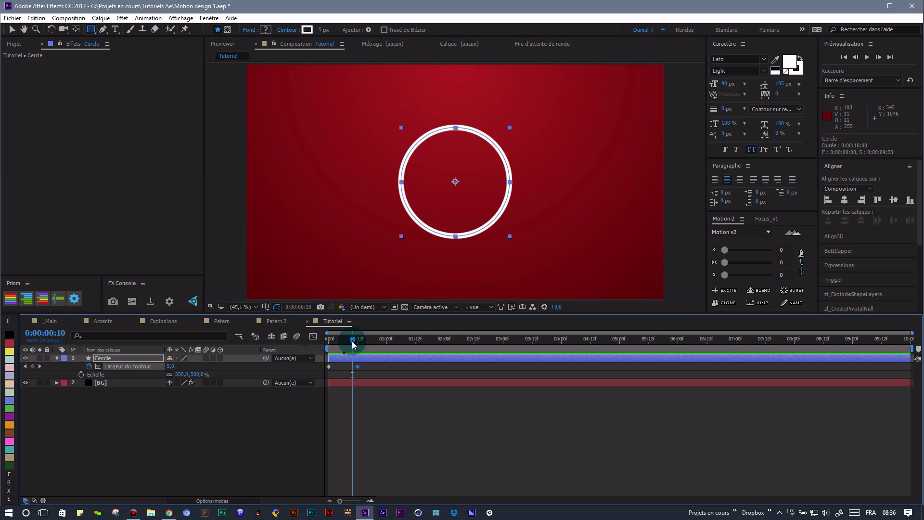
Step: Animate Cercle's scale with keyframes from 0% at 0:00:00:00 to 500% at 0:00:00:12
drag(353, 343, 356, 344)
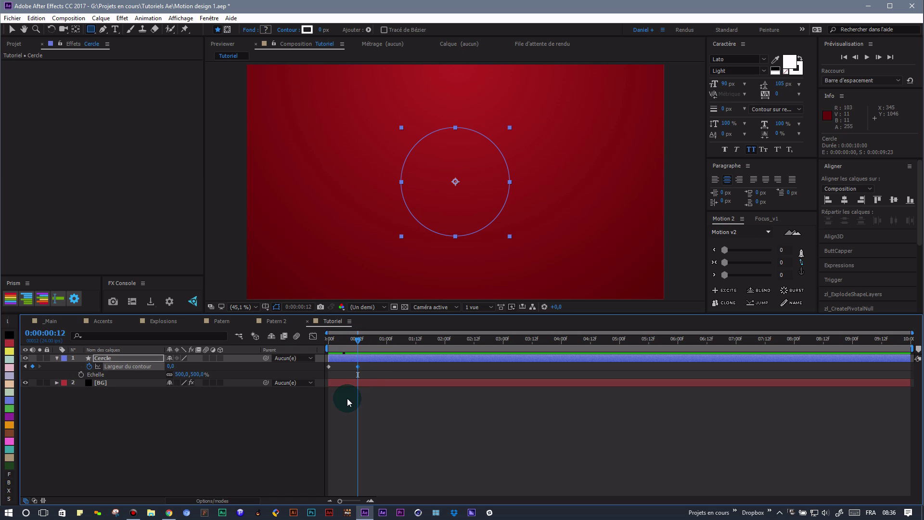
click(352, 343)
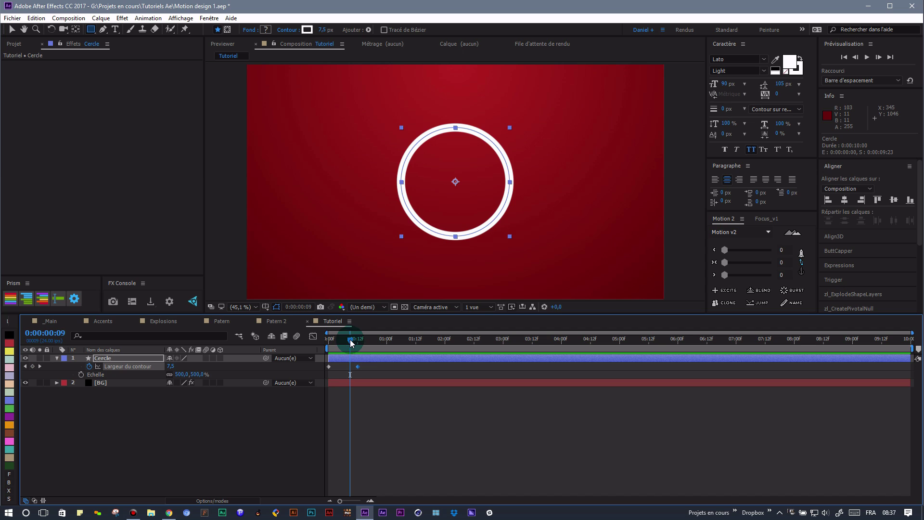
mouse_move(350, 343)
mouse_down()
mouse_move(339, 343)
mouse_move(357, 342)
mouse_up()
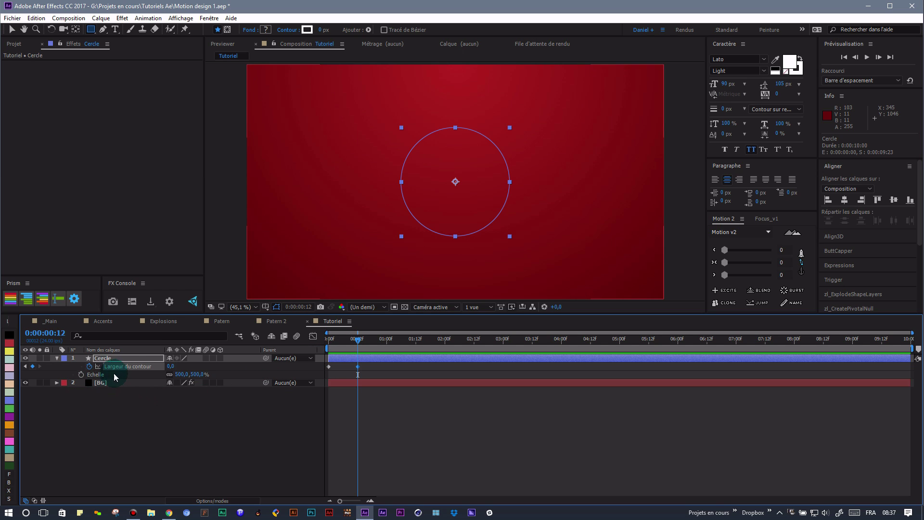
click(81, 374)
click(355, 339)
drag(344, 341, 328, 339)
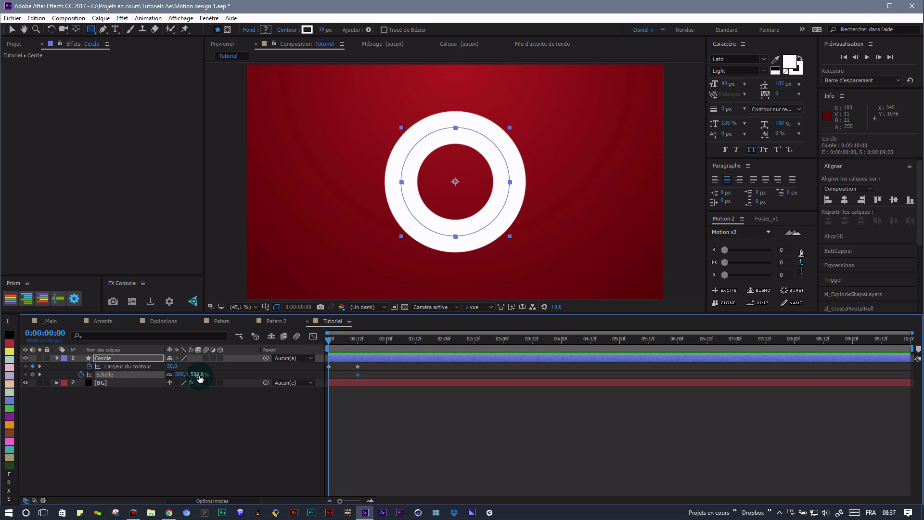
text(0)
key(Return)
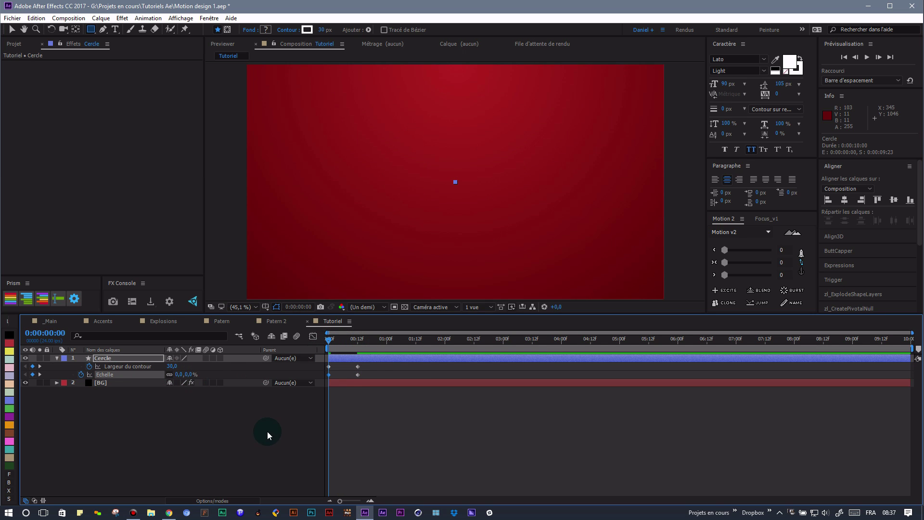
Step: Preview the Cercle scale and stroke animation from the start of the composition
click(372, 373)
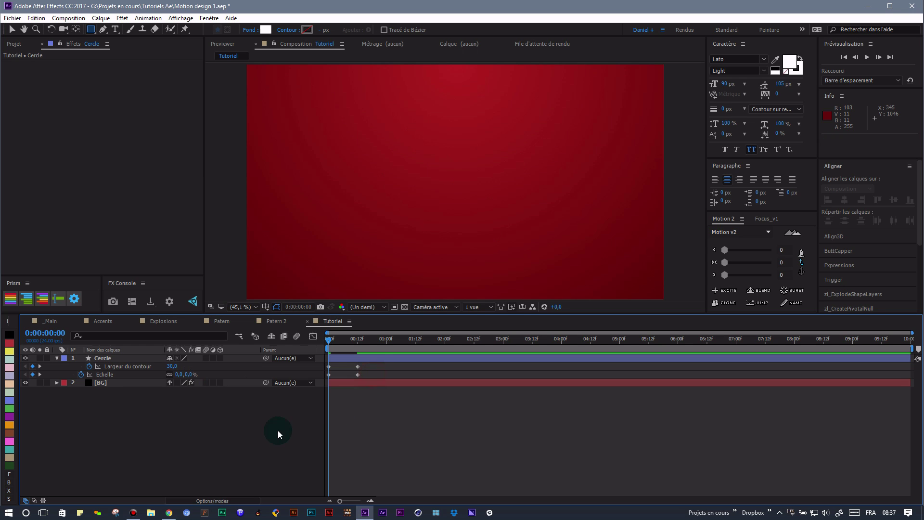
key(space)
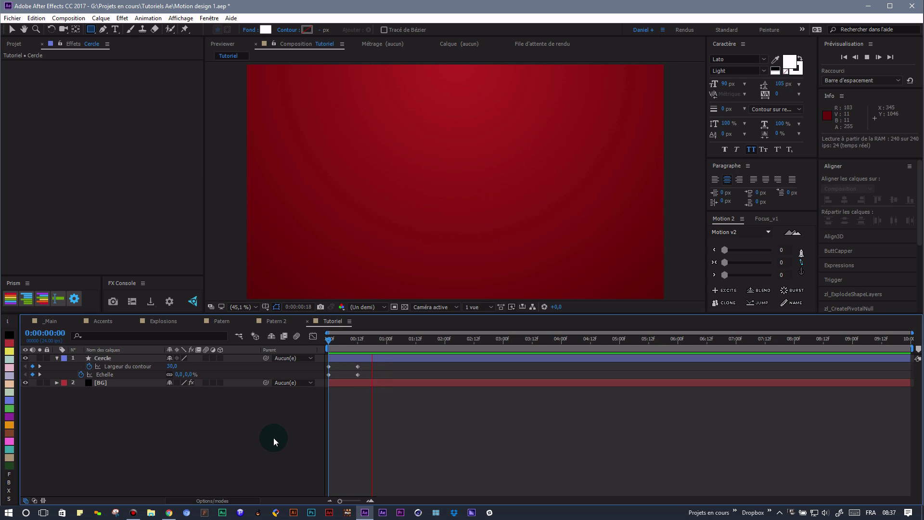
click(332, 341)
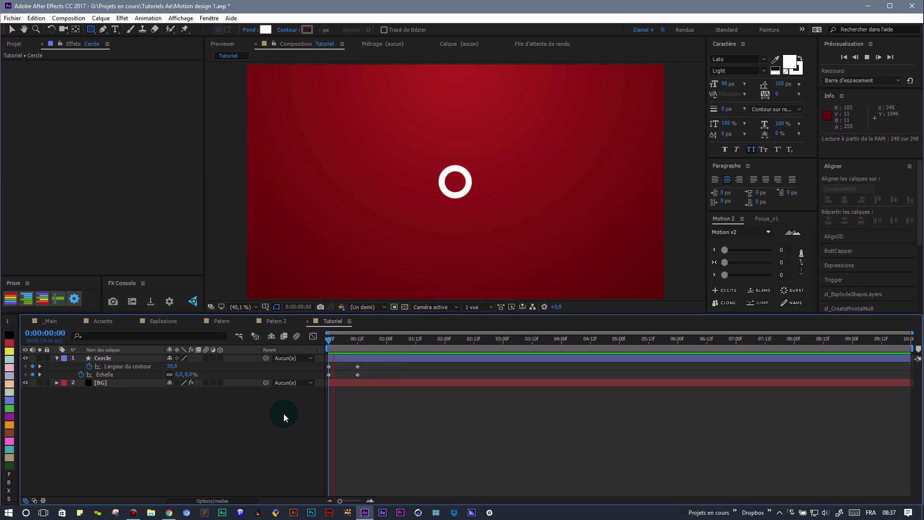
key(space)
drag(364, 339, 324, 342)
Step: Apply Easy Ease to Cercle's stroke width and scale keyframes and lengthen the ease into the final keyframes in the speed graph
drag(377, 373, 316, 375)
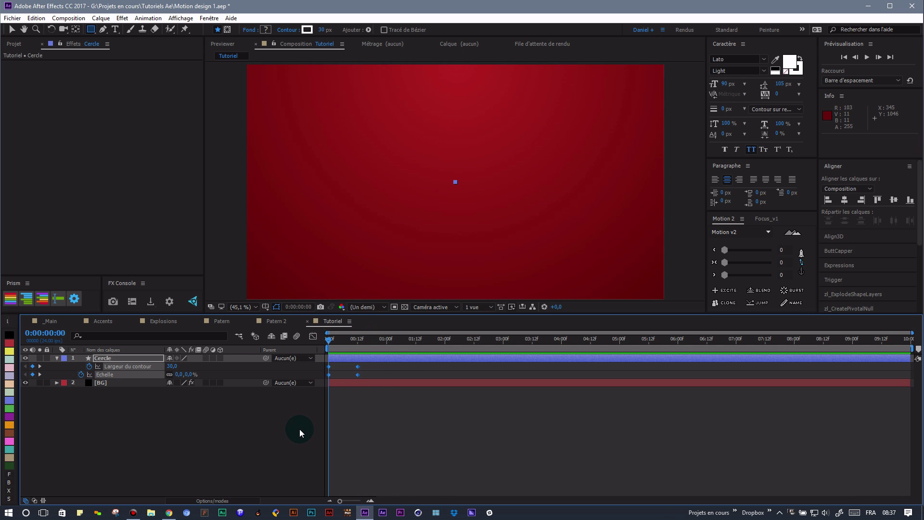
key(F9)
click(313, 336)
click(370, 502)
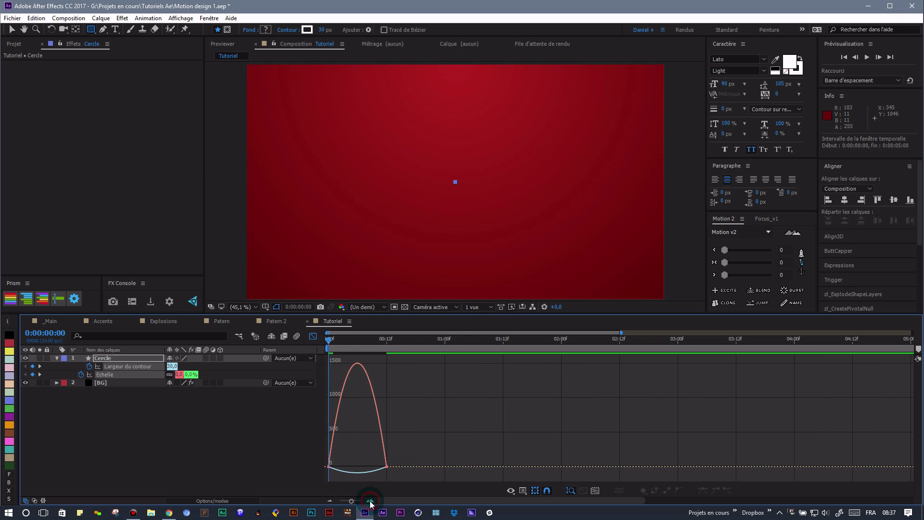
click(370, 502)
click(465, 473)
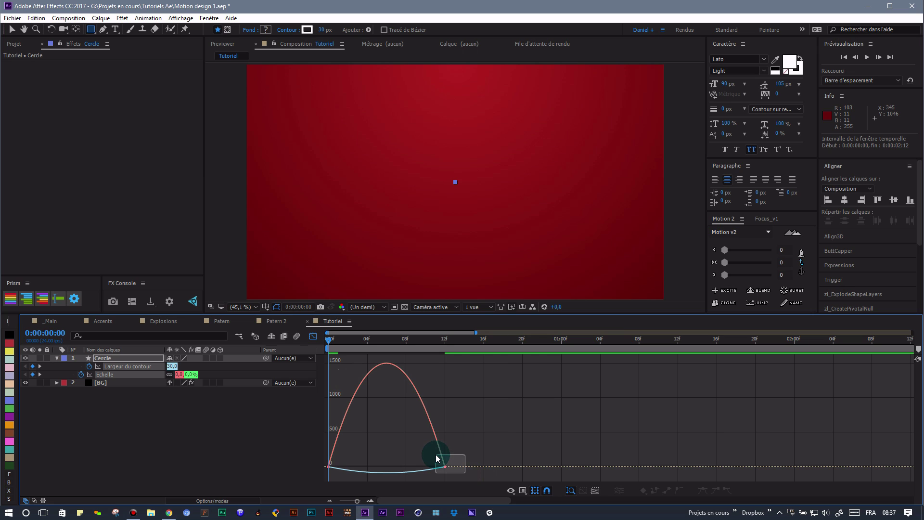
drag(437, 457, 386, 468)
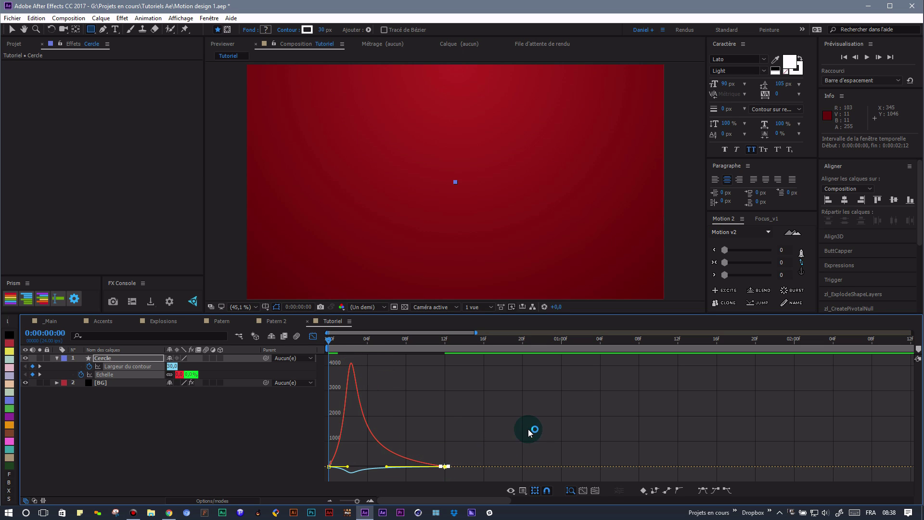
click(313, 337)
Step: Play back the eased circle animation from 0:00:00:00
click(329, 340)
key(space)
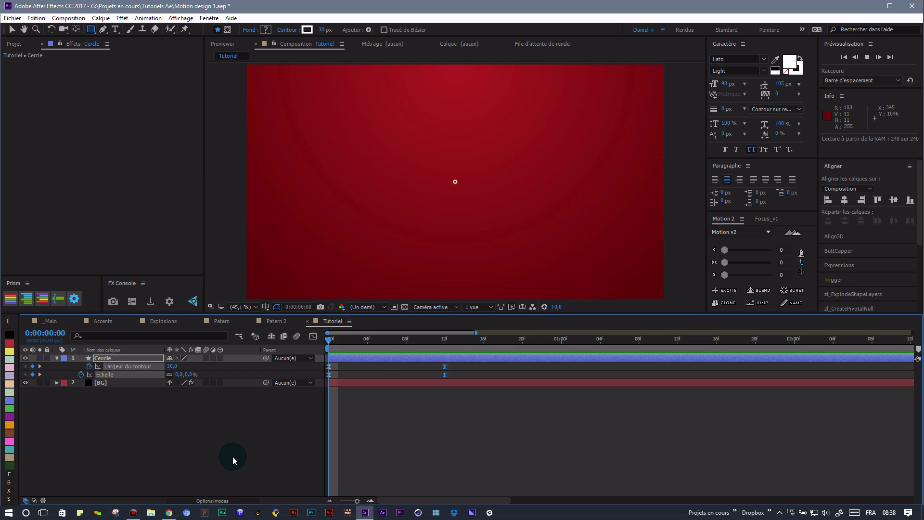
mouse_move(331, 342)
mouse_down()
mouse_move(464, 339)
mouse_move(317, 342)
mouse_move(305, 361)
mouse_up()
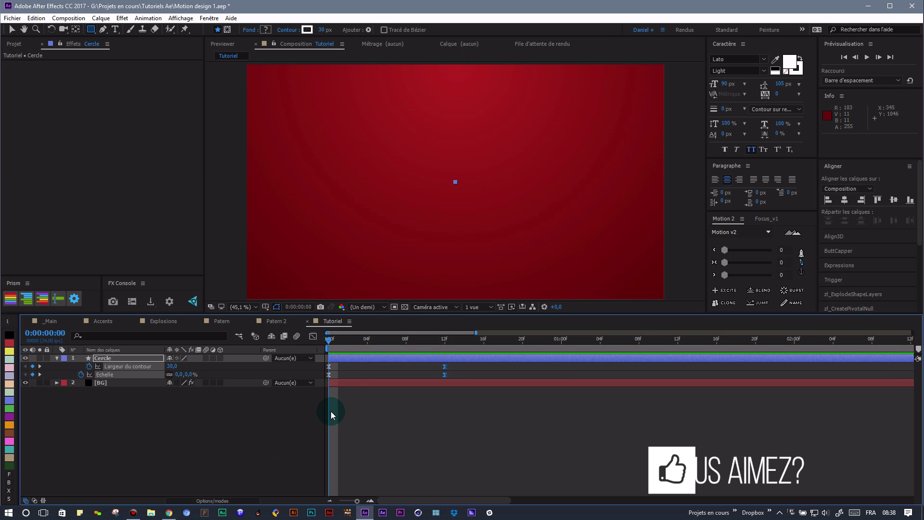
Step: Duplicate the Cercle layer and set the copy's scale keyframe at 0:00:00:12 to 200%
drag(332, 342, 445, 343)
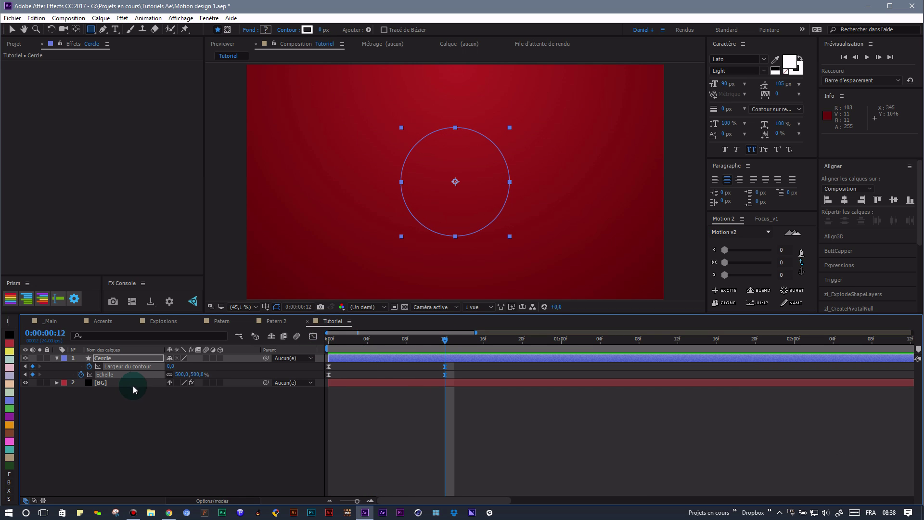
click(138, 358)
key(ctrl+d)
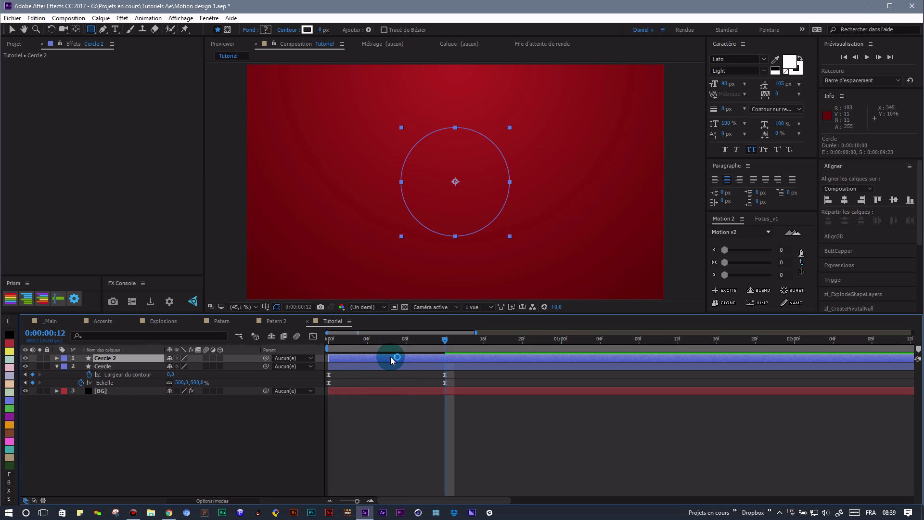
key(u)
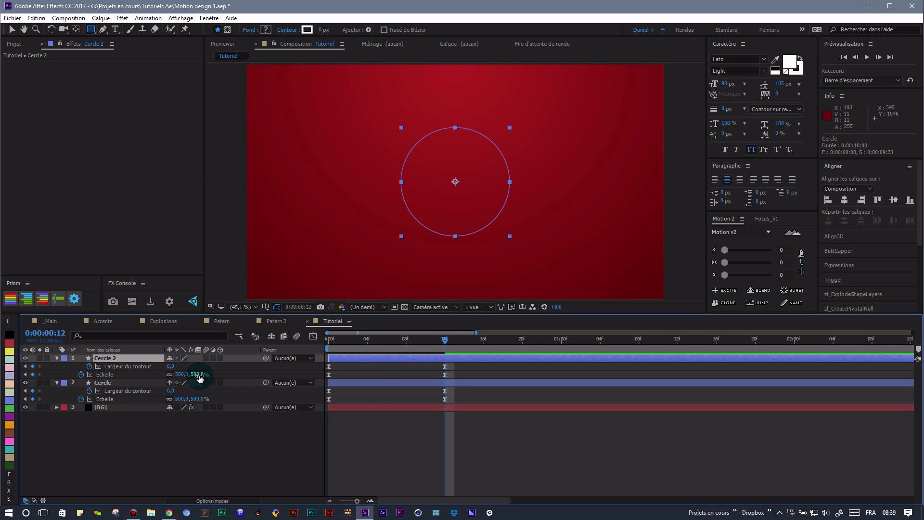
text(200)
key(Return)
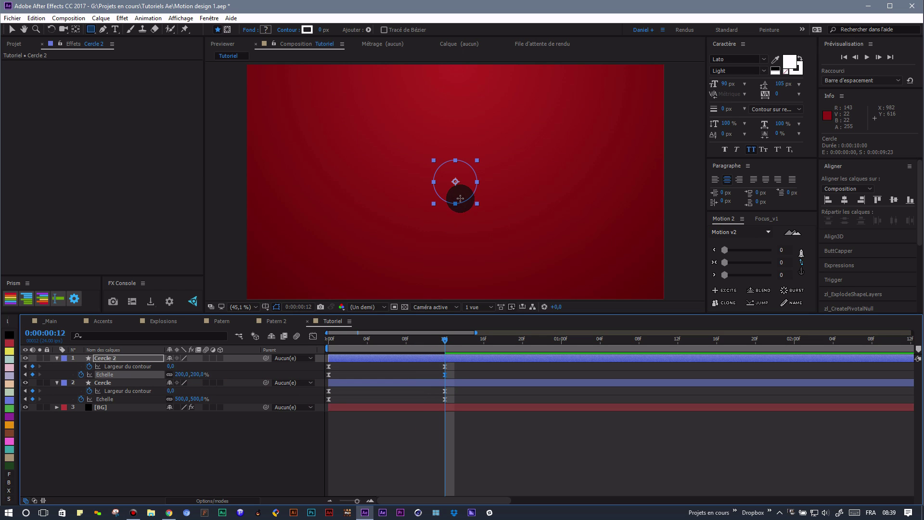
Step: Move Cercle 2 to about 1124, 391 in the composition, delay its layer by two frames, and preview the result
key(v)
drag(462, 197, 497, 165)
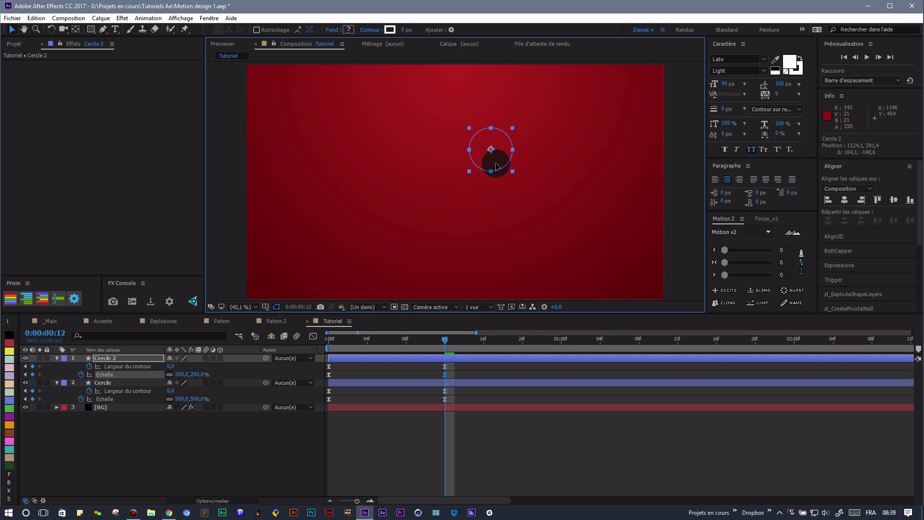
click(446, 349)
drag(422, 360, 261, 450)
key(space)
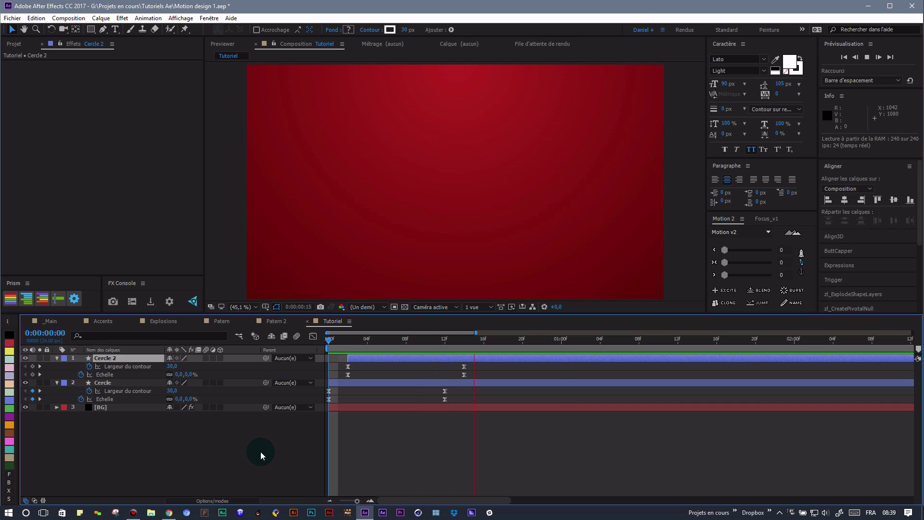
Step: Duplicate Cercle 2 and set the new copy's scale keyframe at 0:00:00:14 to 350%
click(142, 358)
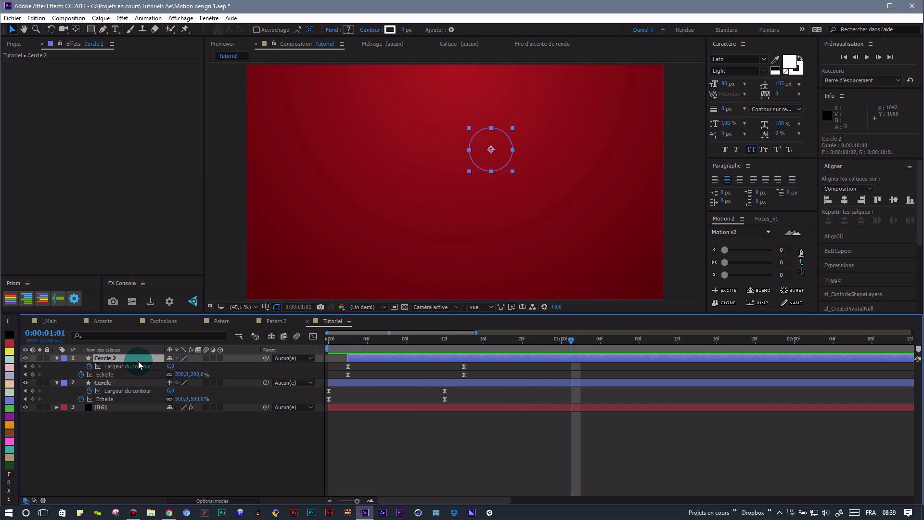
key(ctrl+d)
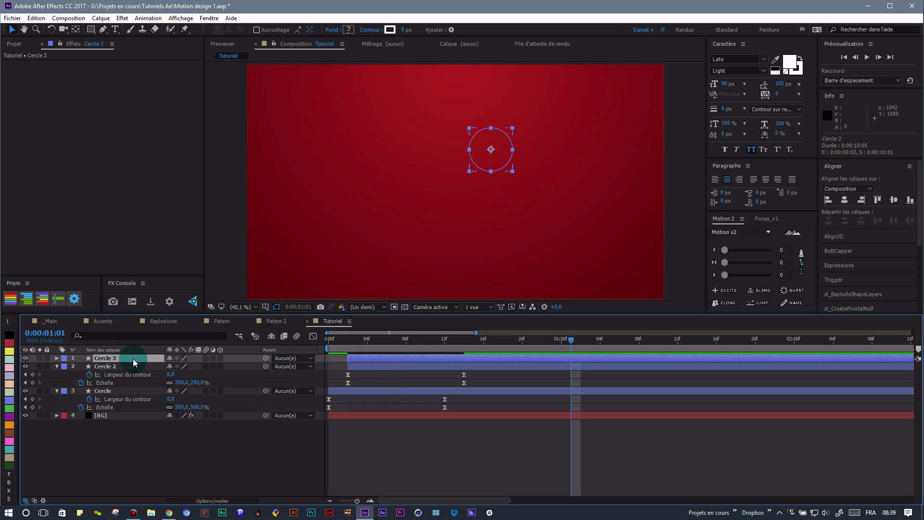
key(u)
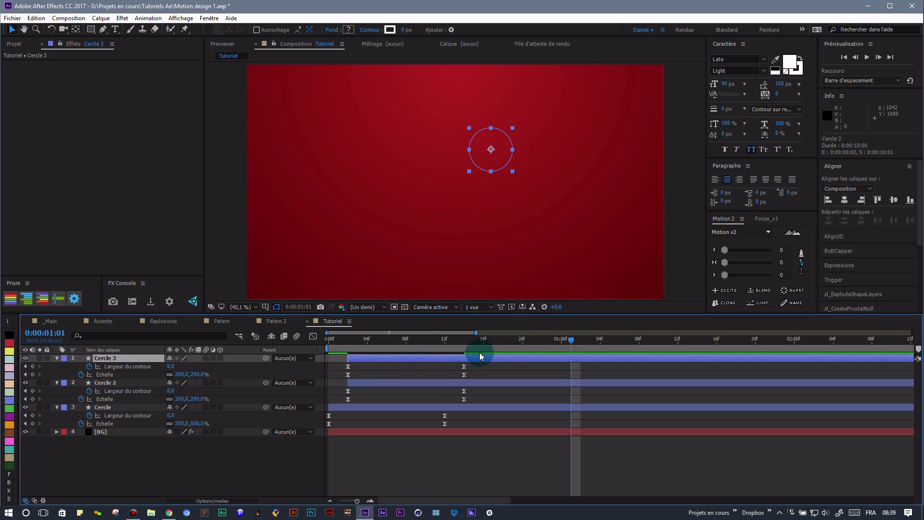
click(493, 340)
drag(456, 354, 465, 344)
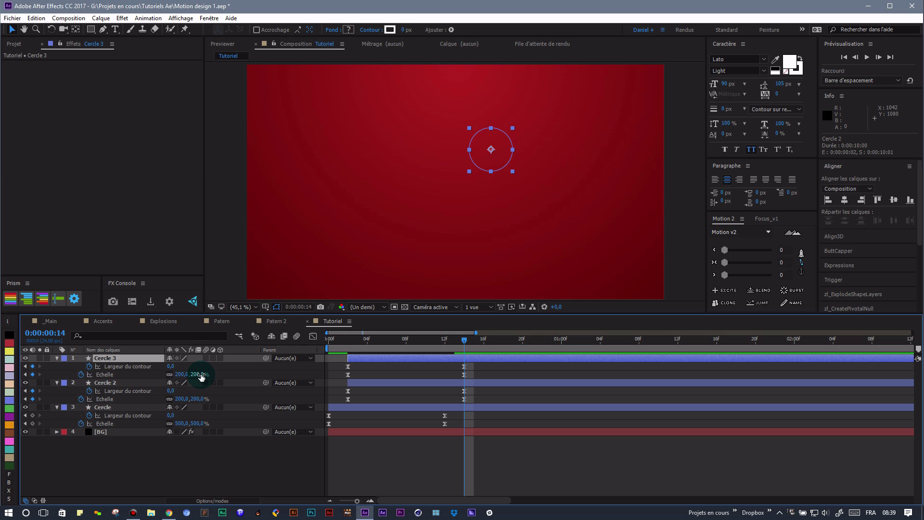
click(202, 374)
text(350)
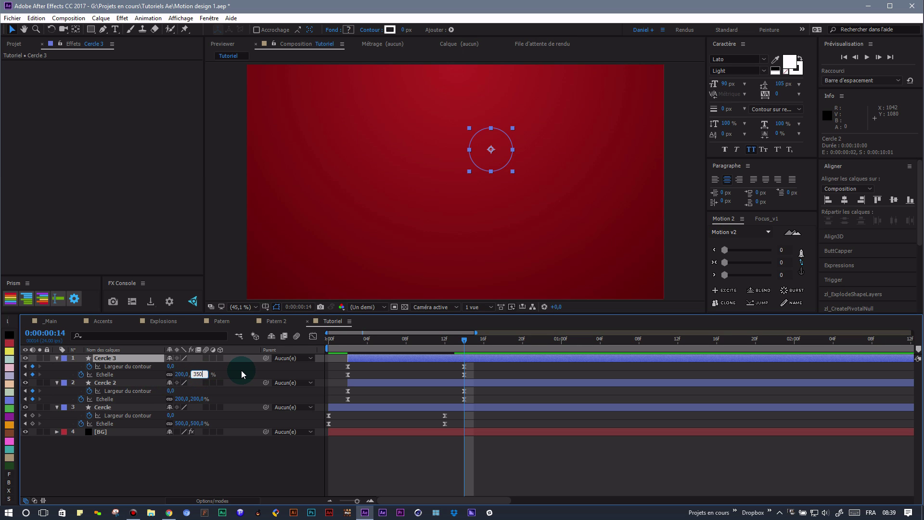
key(Return)
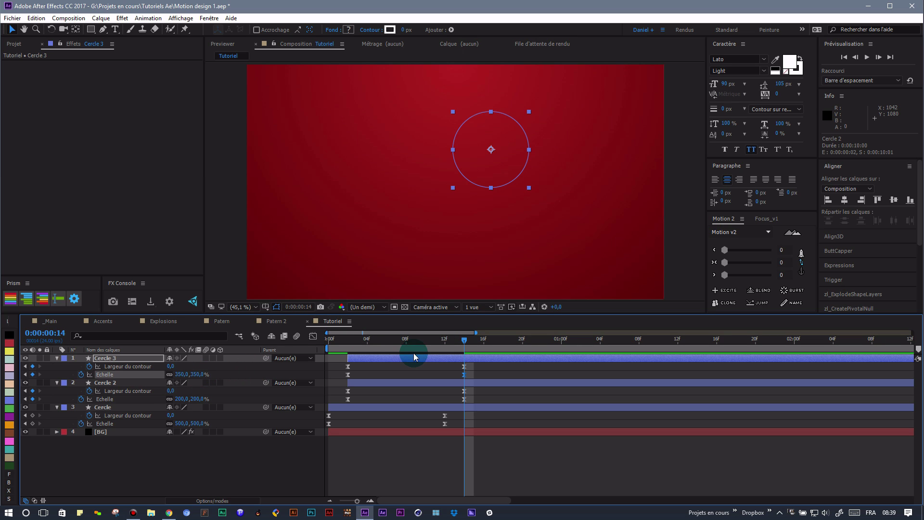
Step: Shift the Cercle 3 layer one frame later to 0:00:00:03 and place its circle below and left of the composition's centre
drag(400, 360, 409, 360)
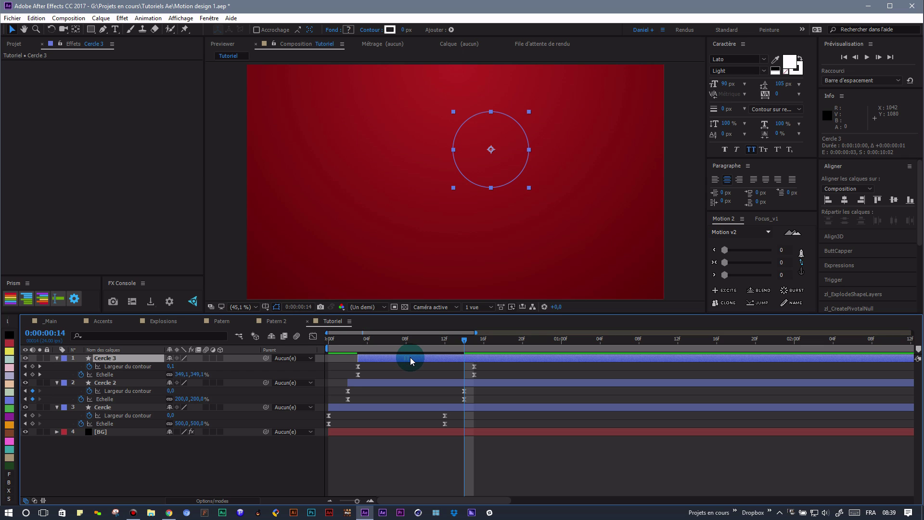
drag(489, 170, 417, 232)
Step: Preview the staggered animation of the three circles from the start of the composition
drag(407, 339, 282, 371)
key(space)
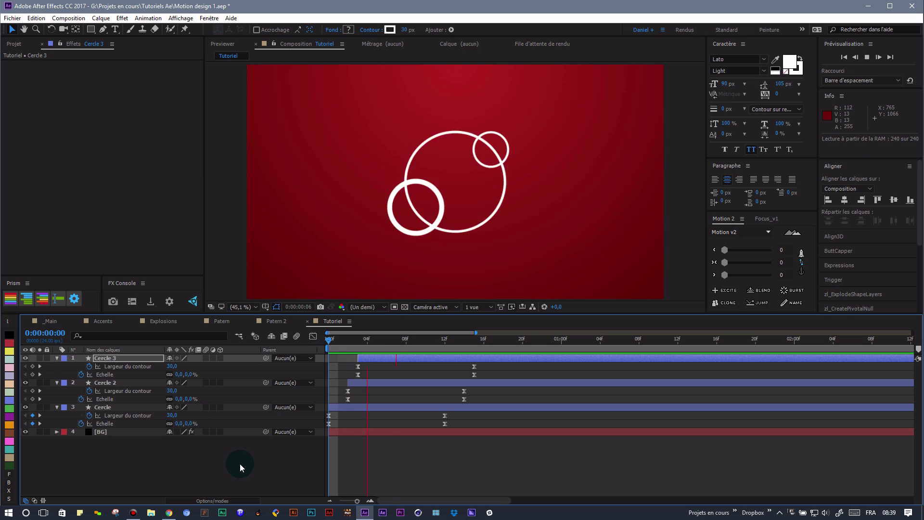
key(space)
key(space)
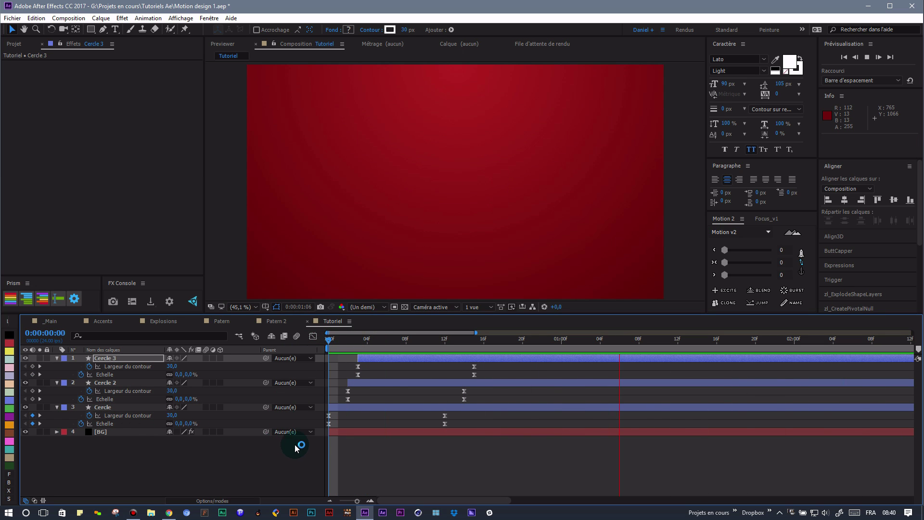
key(space)
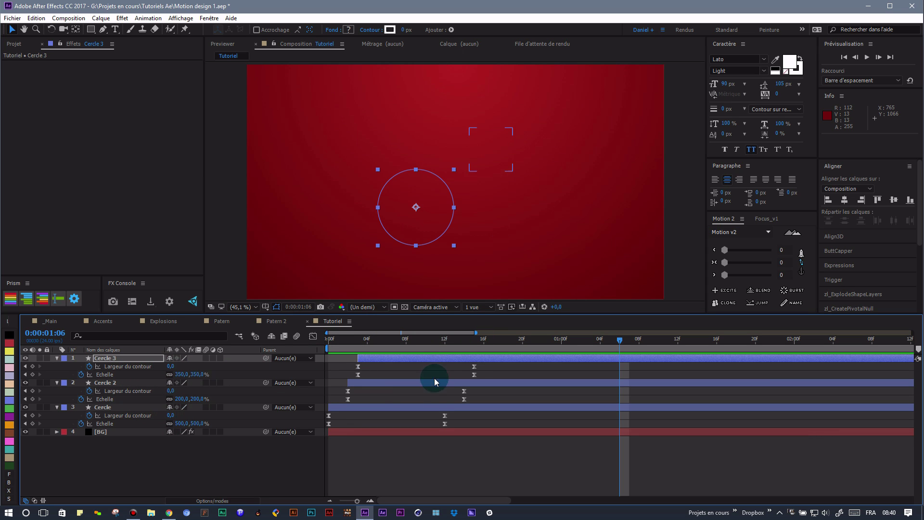
Step: Duplicate the original Cercle layer and move the copy to the top of the layer stack
drag(449, 339, 325, 344)
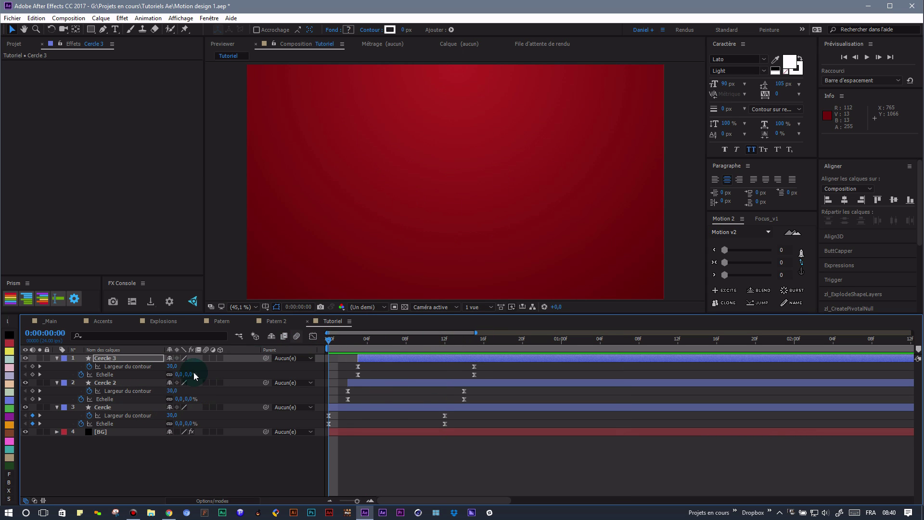
click(116, 358)
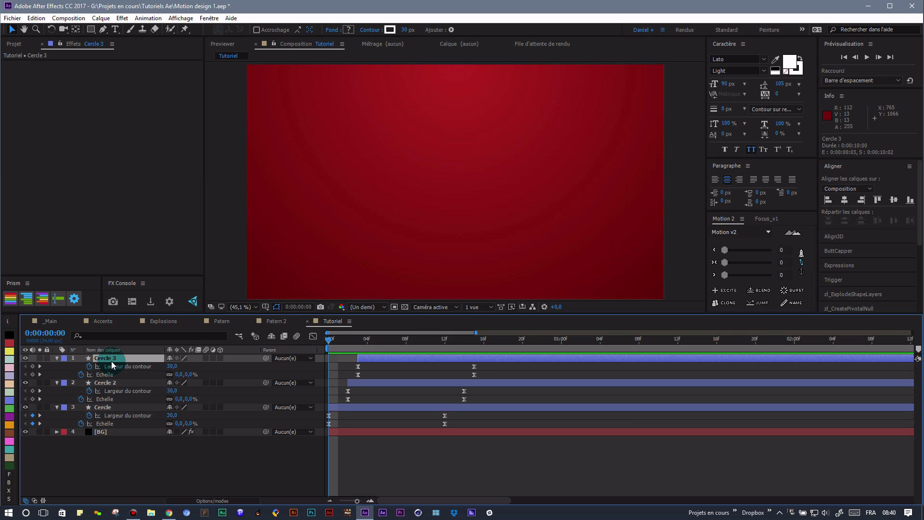
click(121, 406)
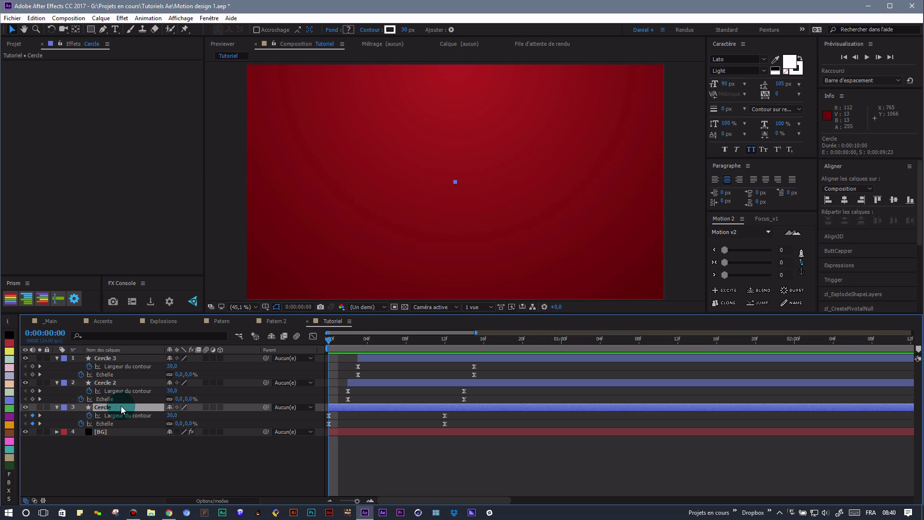
key(ctrl+d)
drag(120, 406, 128, 357)
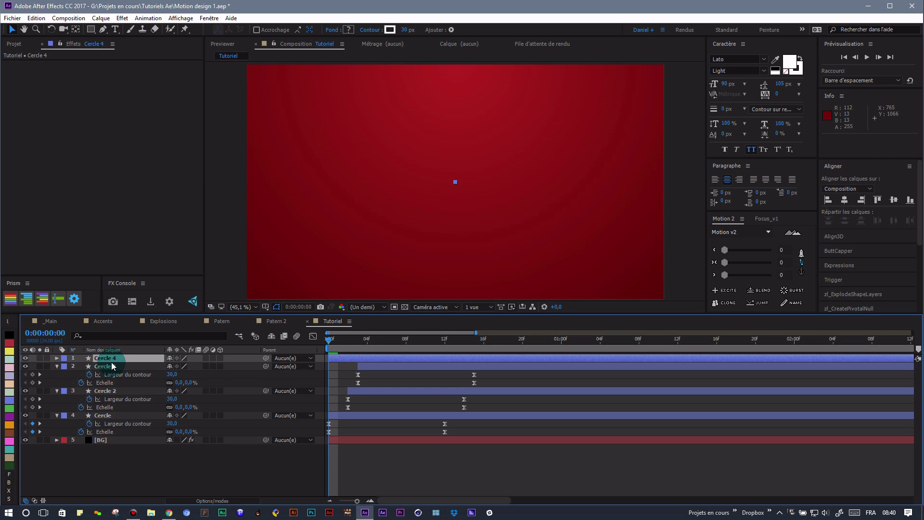
Step: Replace the ellipse path in the contents of Cercle 4 with a rectangle path
click(57, 359)
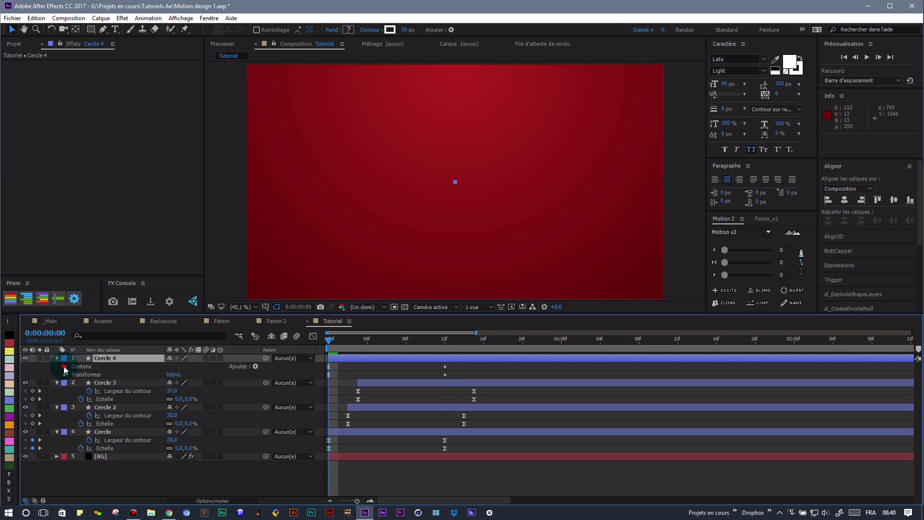
click(65, 366)
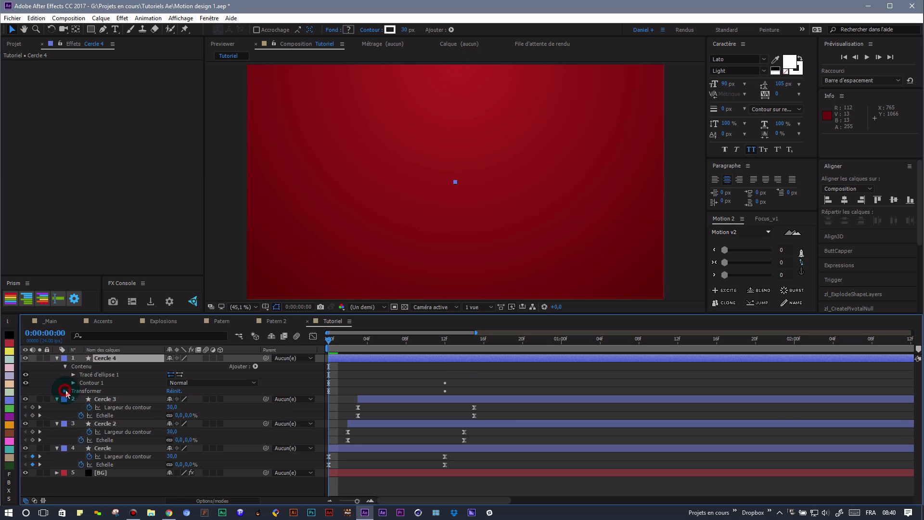
click(65, 391)
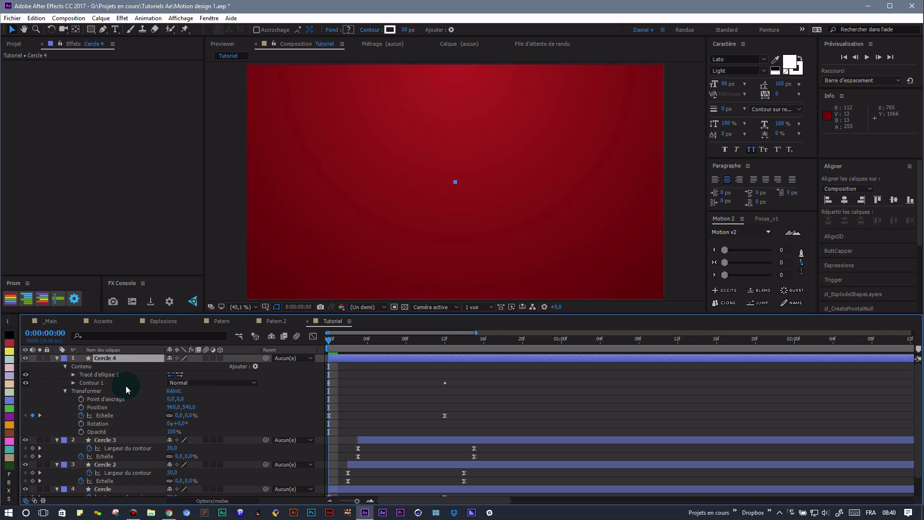
click(256, 367)
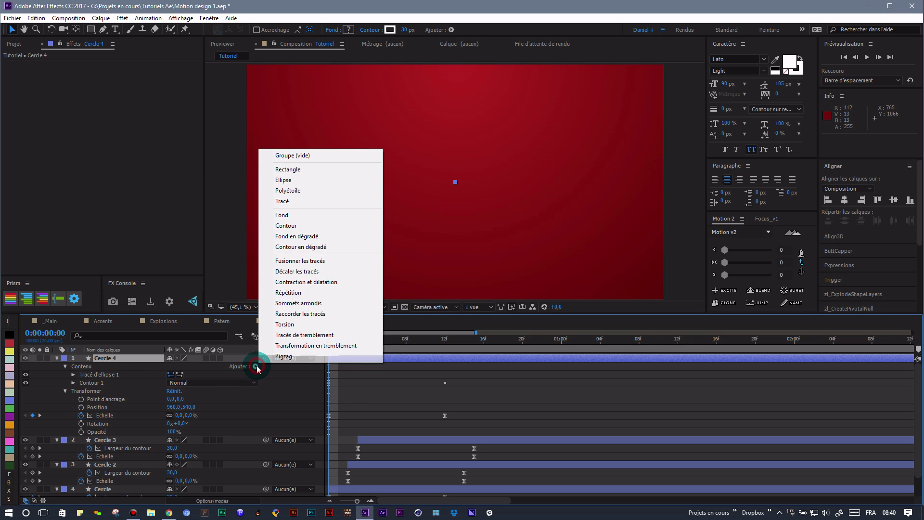
click(307, 170)
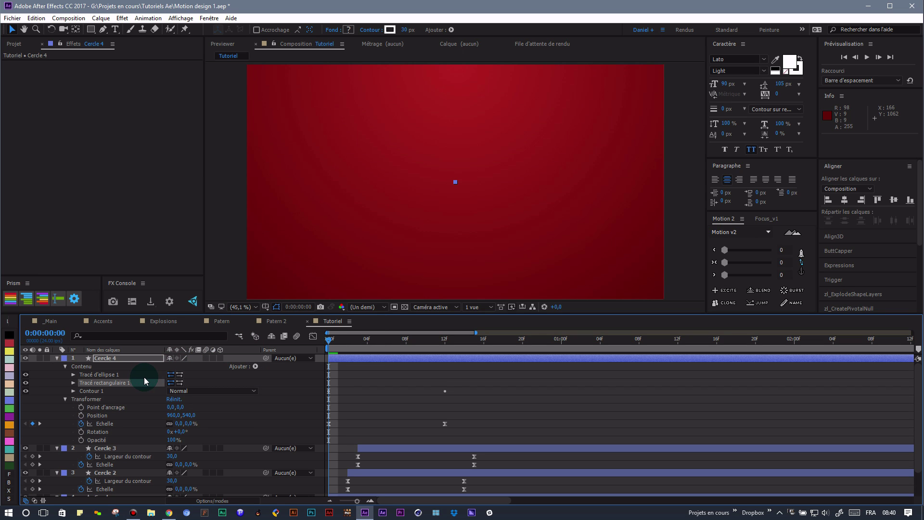
drag(330, 342, 377, 338)
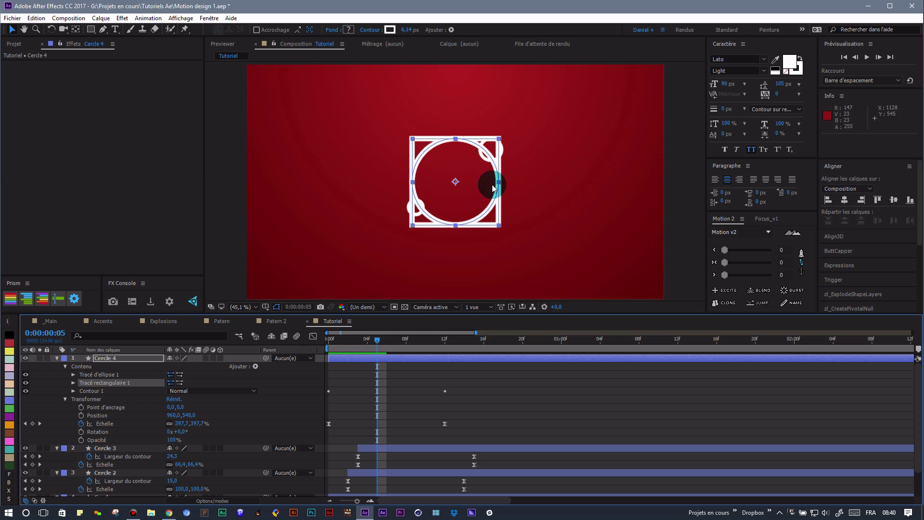
click(97, 374)
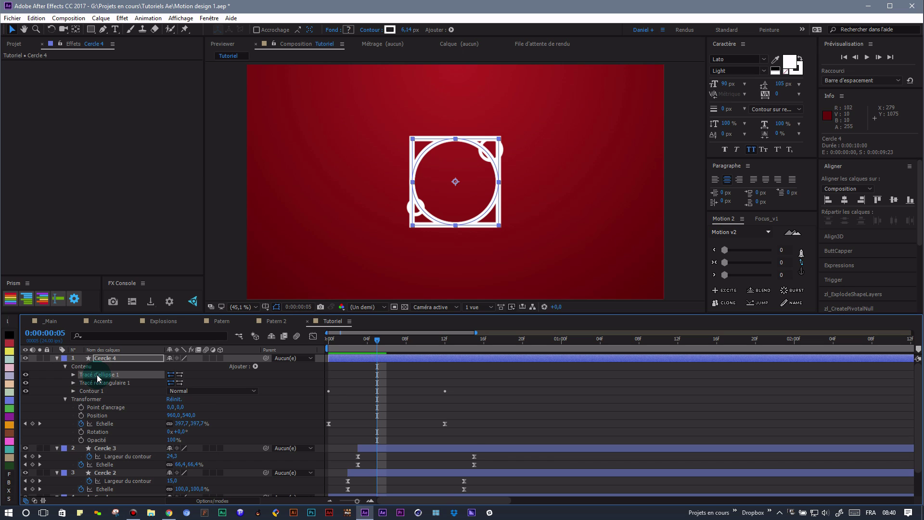
key(Delete)
Step: Set the scale keyframe of Cercle 4 at 0:00:00:12 to 263% and move its square to about 1095, 680
drag(377, 339, 409, 349)
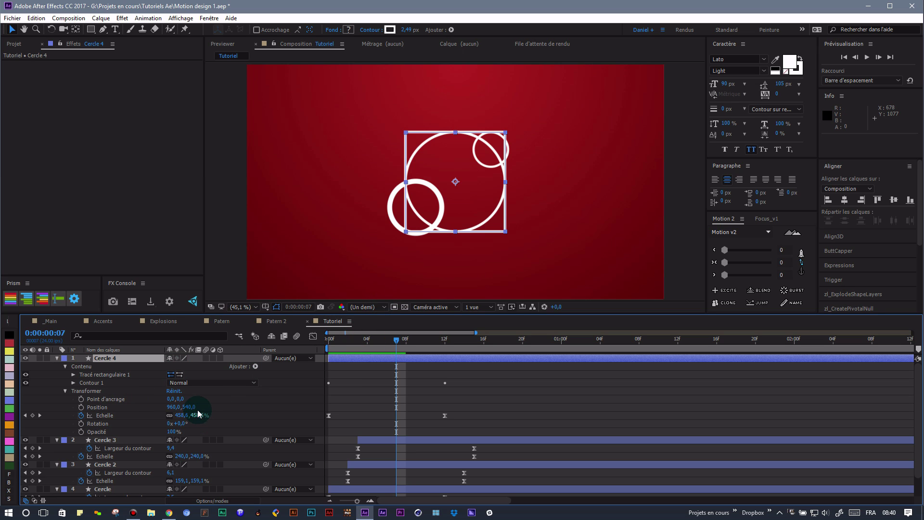
drag(397, 341, 444, 342)
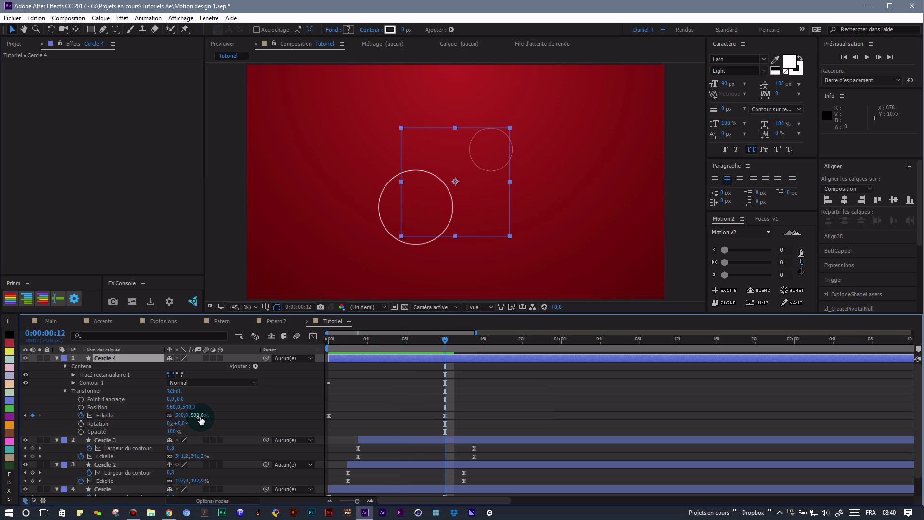
drag(197, 417, 100, 435)
key(space)
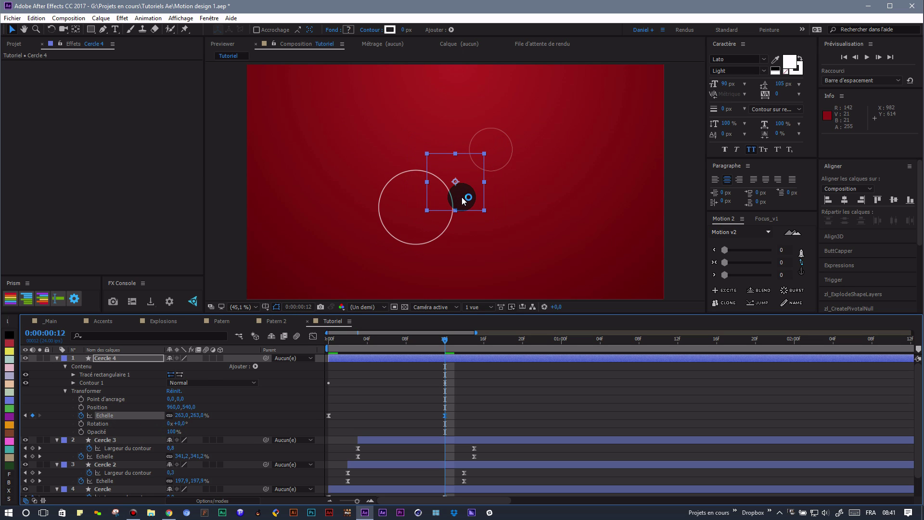
drag(461, 197, 490, 227)
Step: Delay the Cercle 4 layer to start at 0:00:00:02 and preview the animation from the composition's start
click(443, 342)
drag(444, 342, 296, 356)
drag(351, 359, 362, 356)
key(space)
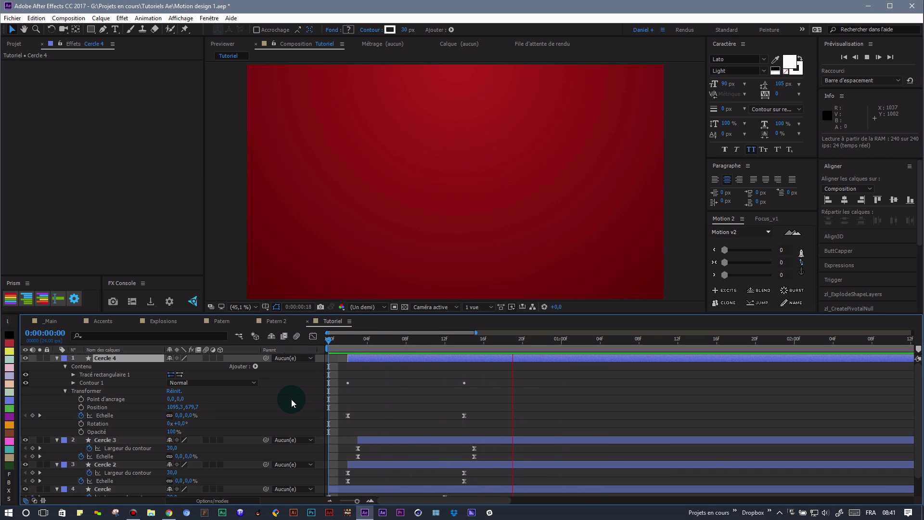
key(space)
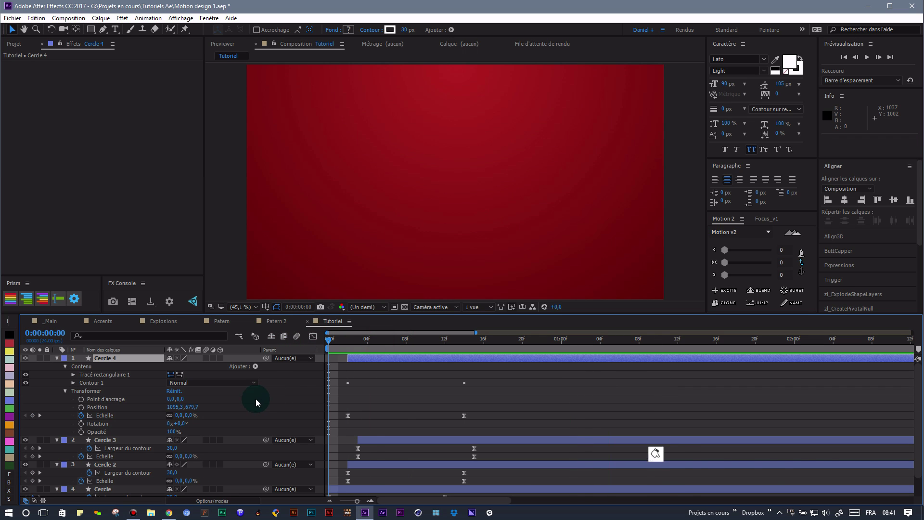
Step: Duplicate Cercle 4 and set the copy's scale keyframe at 0:00:00:14 to 160%
click(107, 359)
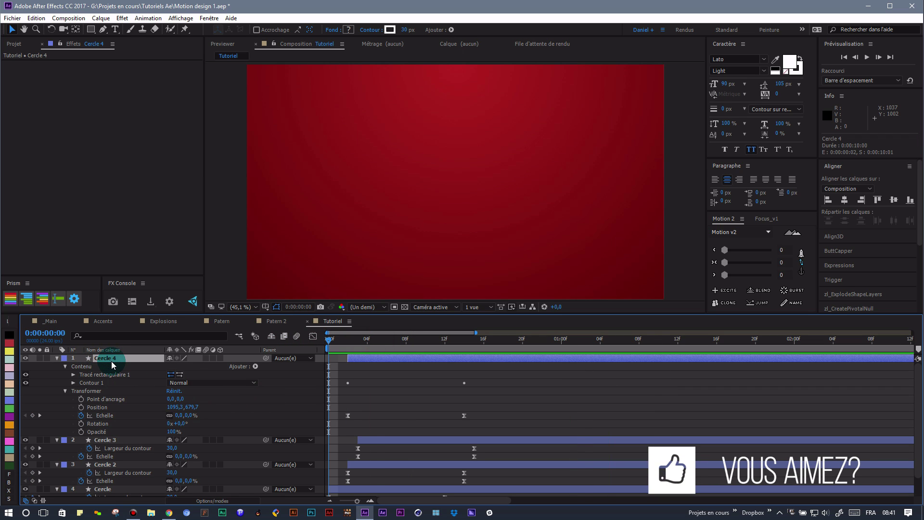
key(ctrl+d)
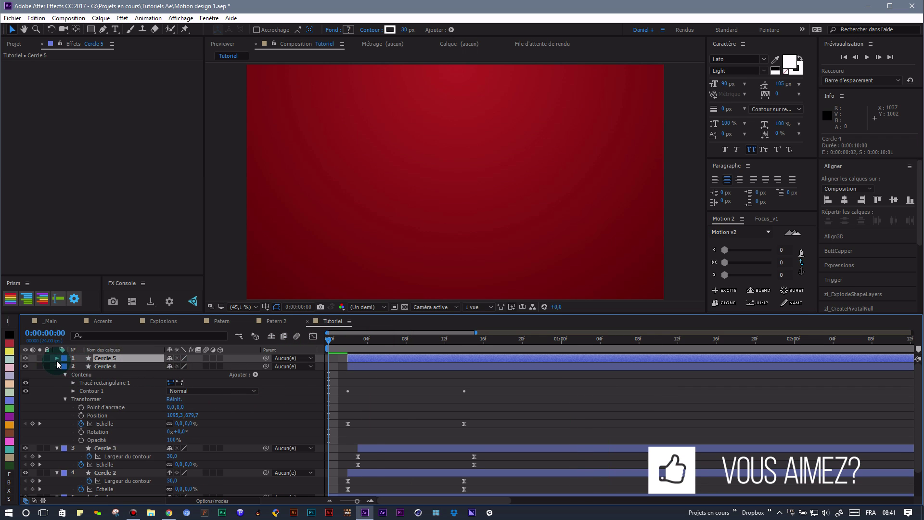
click(57, 358)
key(u)
click(463, 344)
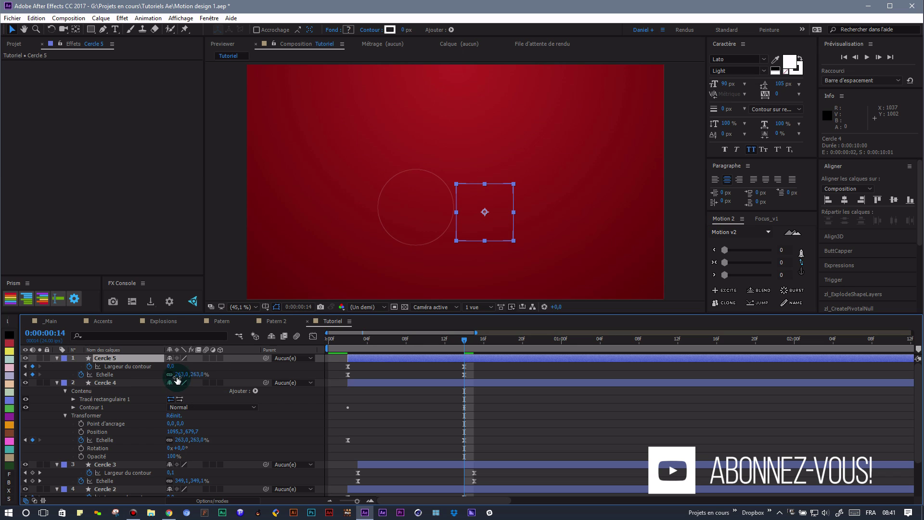
drag(200, 374, 182, 375)
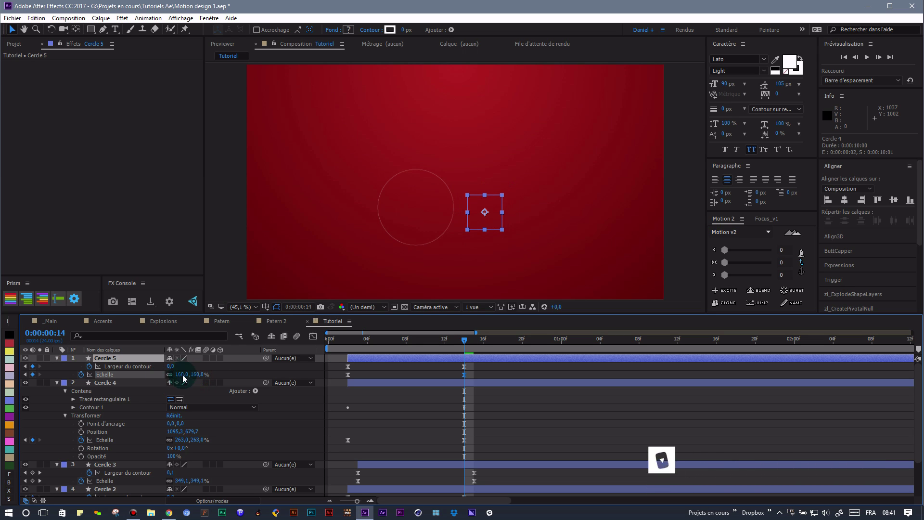
Step: Move the Cercle 5 square to about 694, 460 in the composition and rotate it by 45°
click(483, 221)
drag(443, 212, 396, 173)
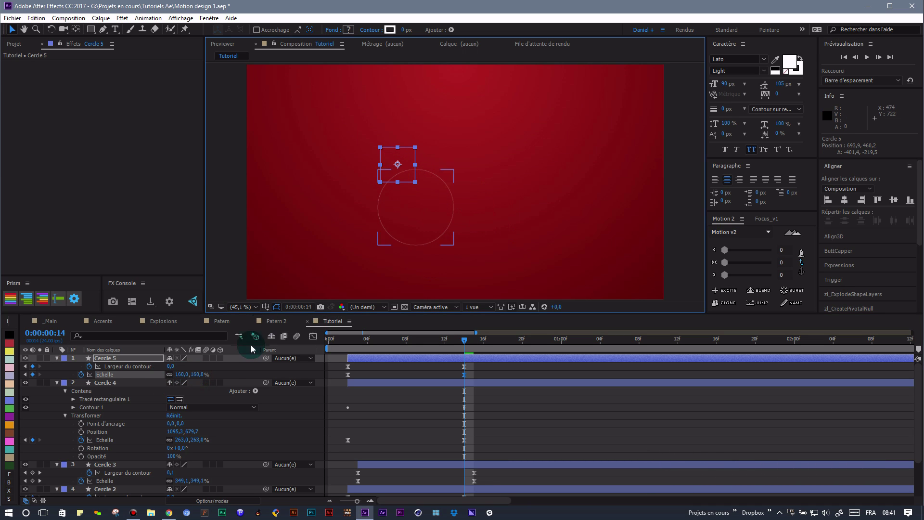
key(r)
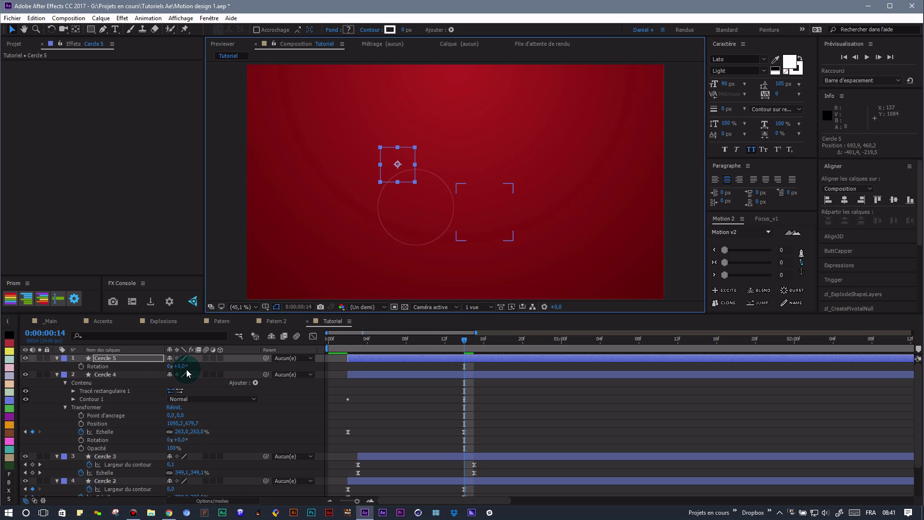
click(183, 366)
text(45)
key(Return)
Step: Delay the Cercle 5 layer to start at 0:00:00:05 and preview the animation from the composition's start
drag(412, 340, 299, 340)
drag(377, 361, 404, 362)
key(space)
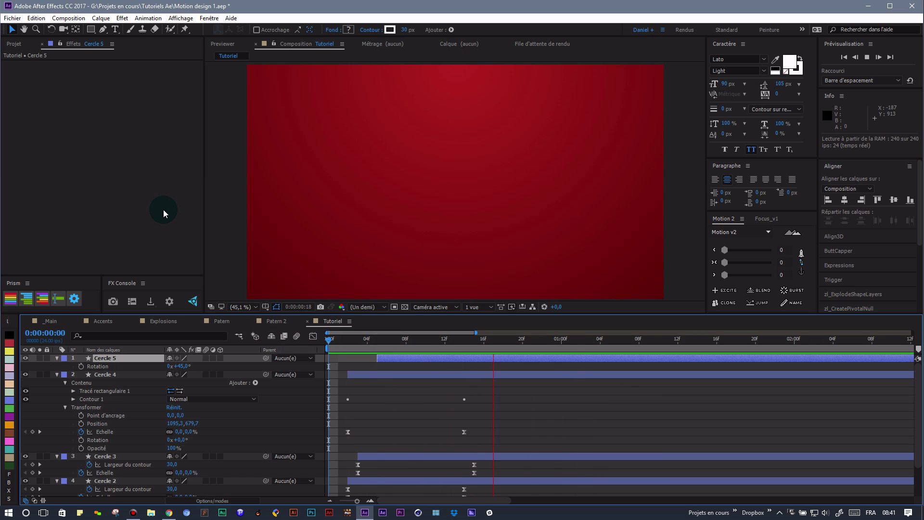
Step: Save the project and duplicate Cercle 4, placing the copy at the top of the layer stack
click(129, 361)
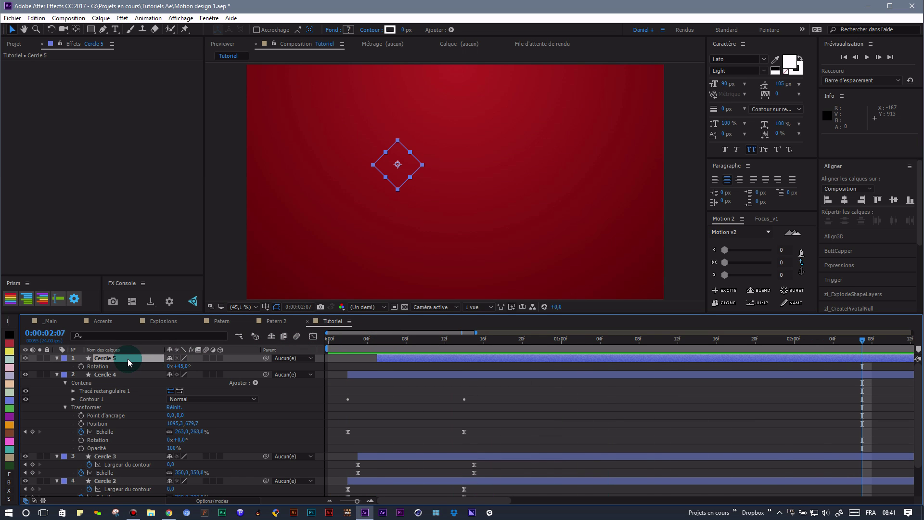
click(128, 375)
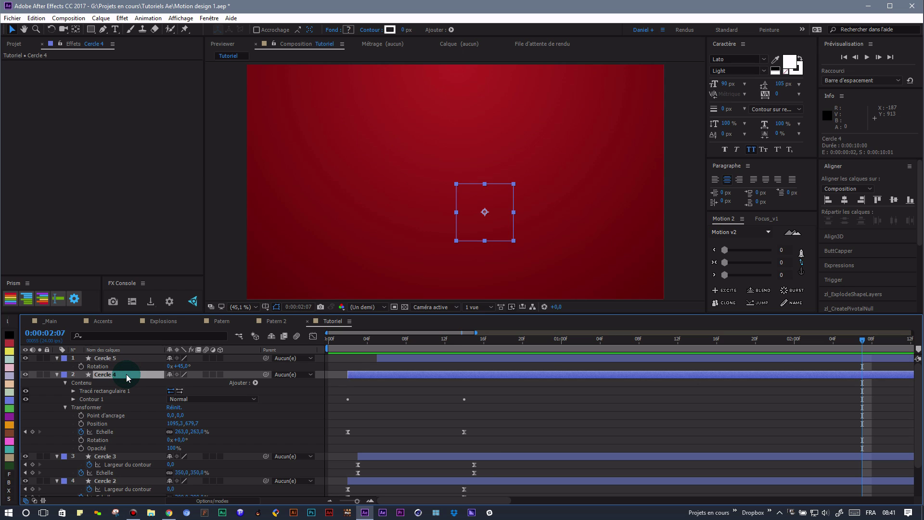
key(ctrl+s)
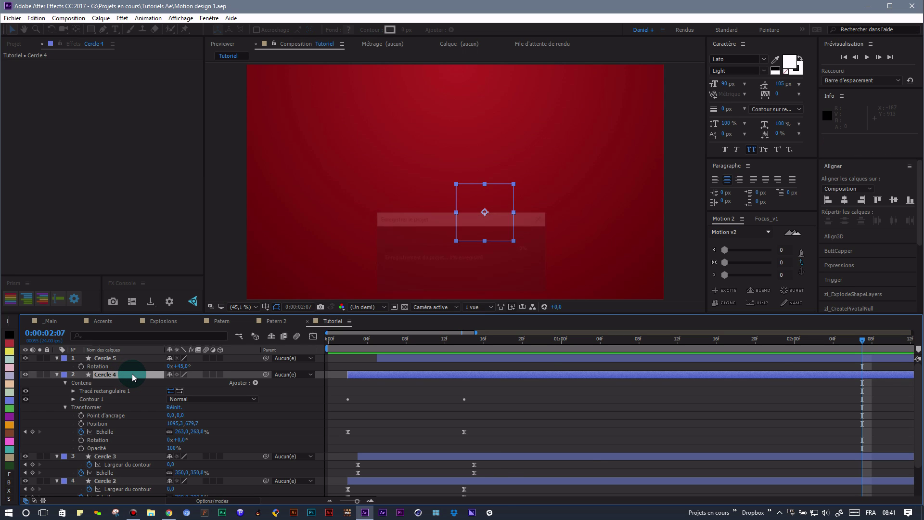
key(ctrl+d)
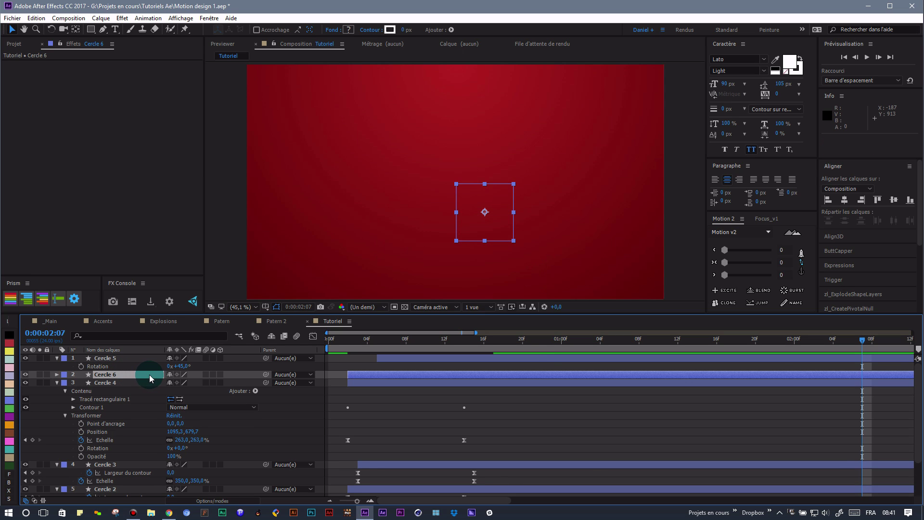
drag(149, 375, 153, 359)
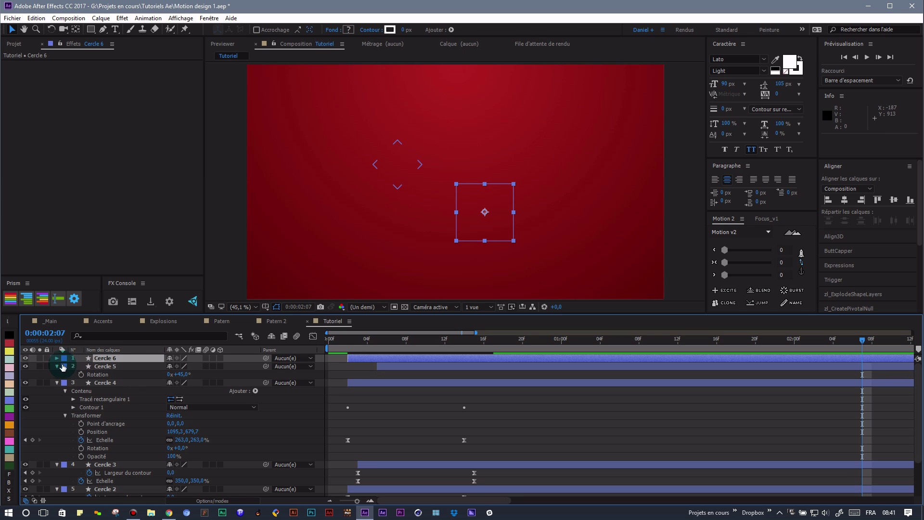
Step: Replace the rectangle path in the contents of Cercle 6 with a polystar path
click(57, 360)
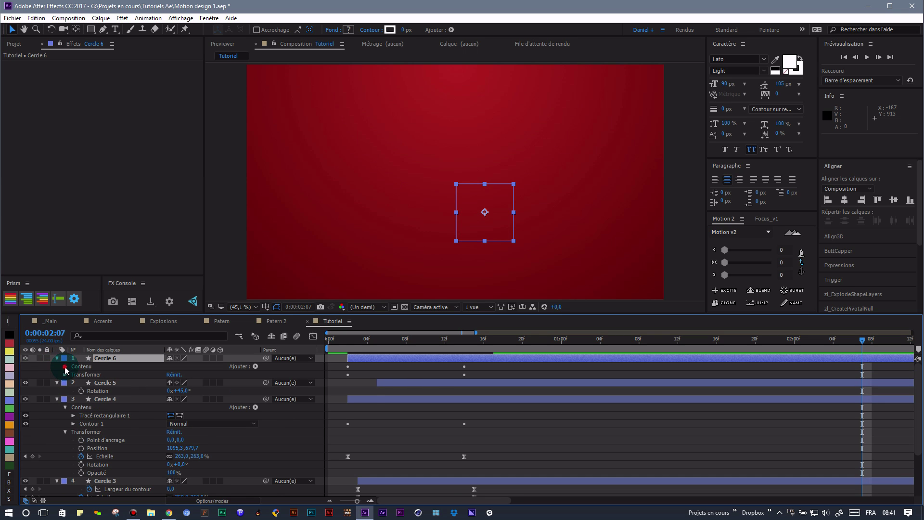
click(65, 367)
click(255, 367)
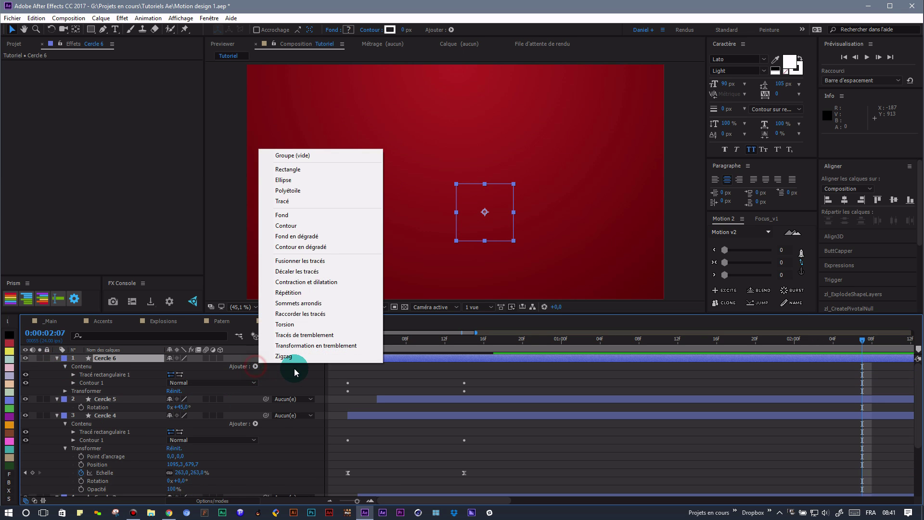
click(307, 191)
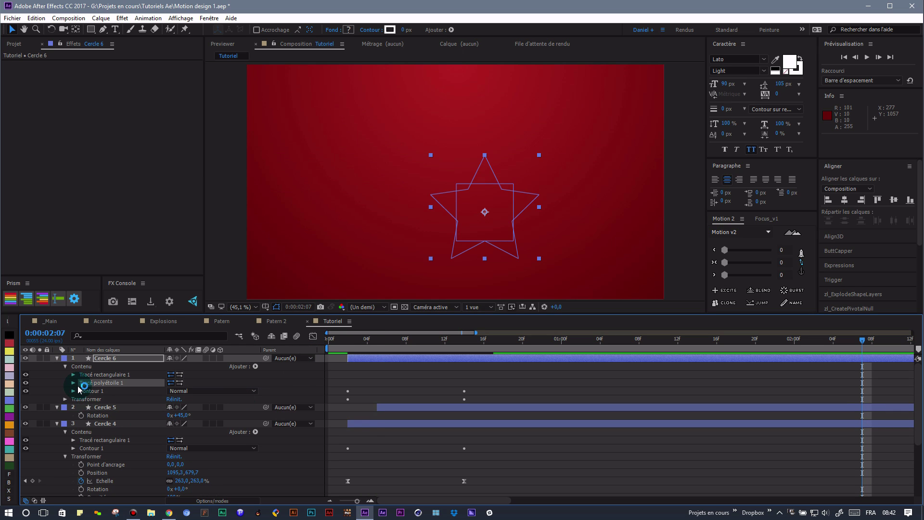
click(99, 374)
key(Delete)
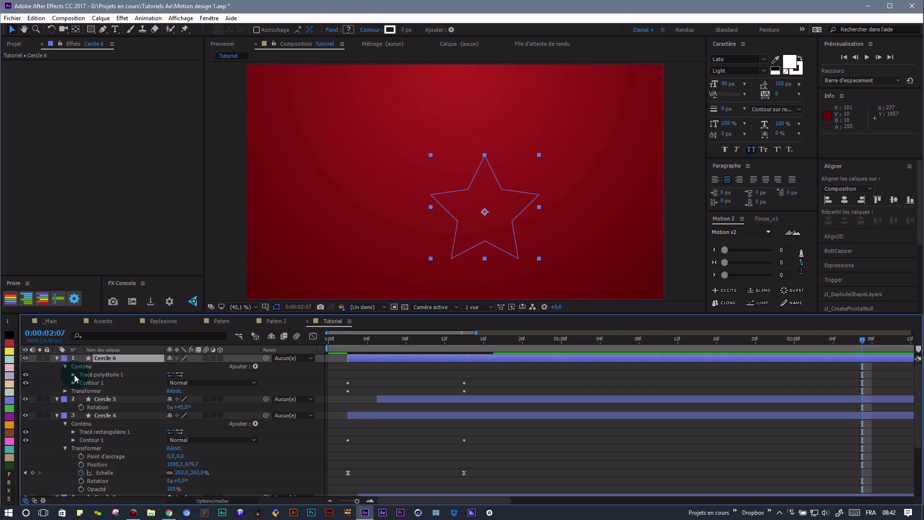
Step: Solo the Cercle 6 layer and set the number of points of its polystar path to 6
mouse_move(428, 343)
mouse_down()
mouse_move(443, 340)
mouse_move(412, 340)
mouse_move(463, 340)
mouse_move(377, 340)
mouse_move(390, 342)
mouse_up()
click(39, 358)
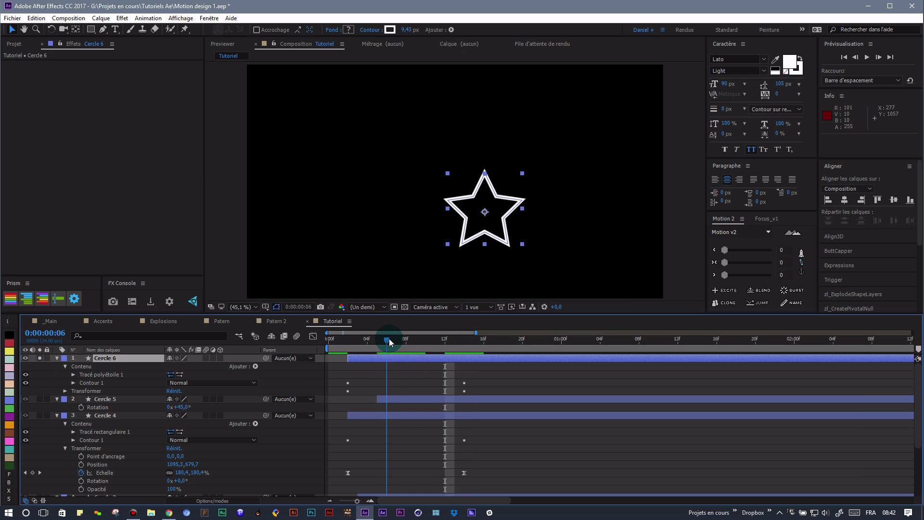
click(73, 375)
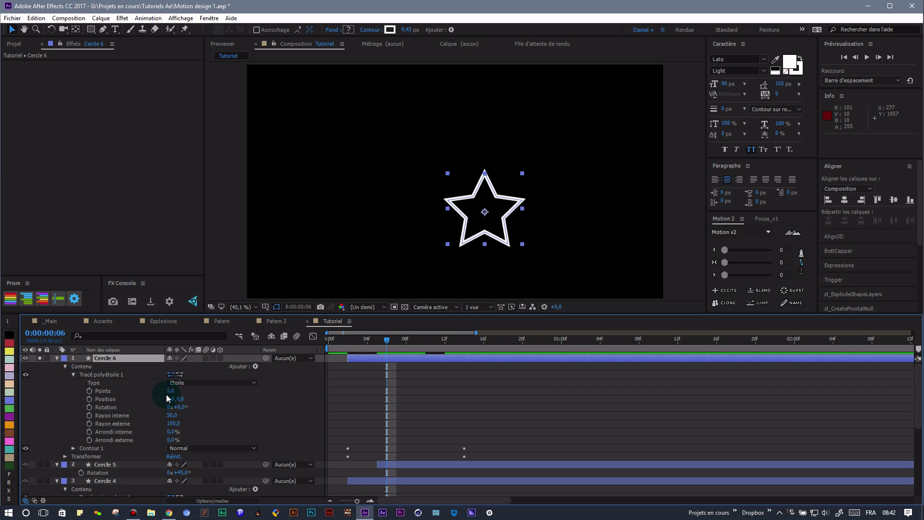
click(172, 390)
text(6)
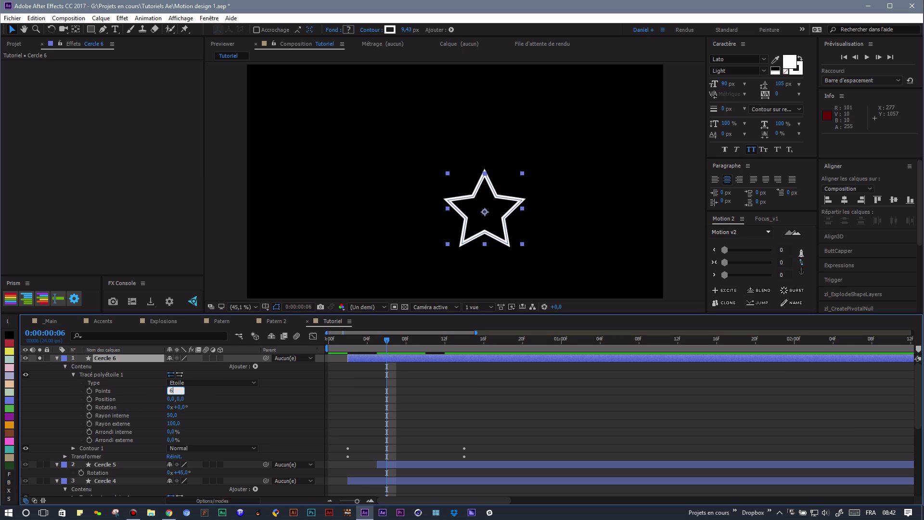
Step: Set the inner radius of the Cercle 6 polystar to 87 so the star forms a hexagon
drag(387, 342, 463, 345)
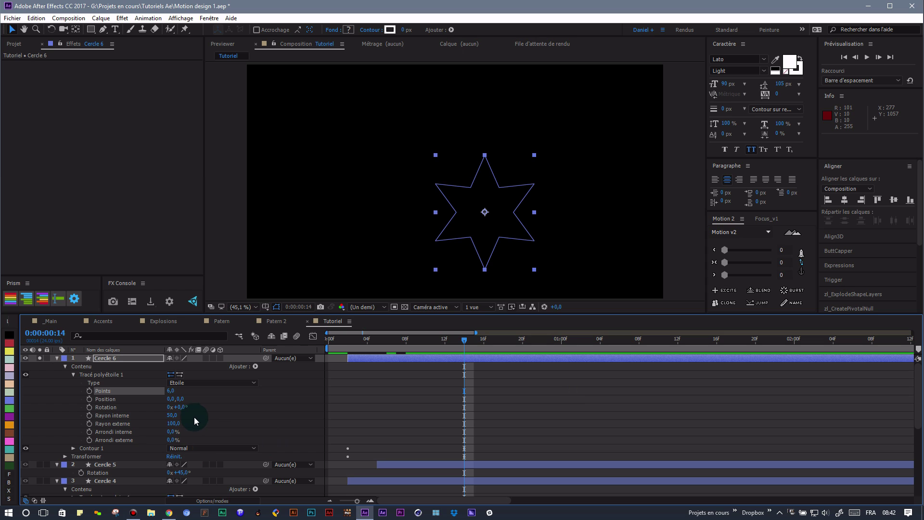
drag(172, 418, 189, 416)
click(173, 416)
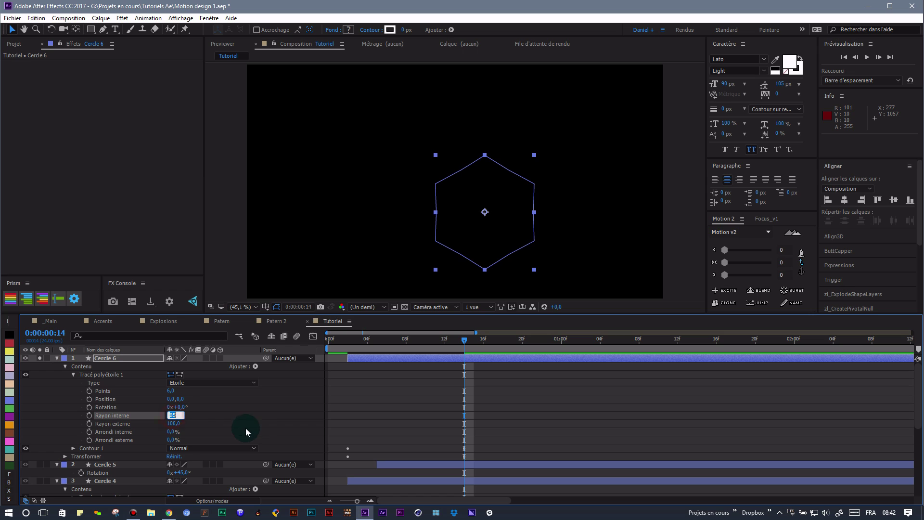
text(87)
key(Return)
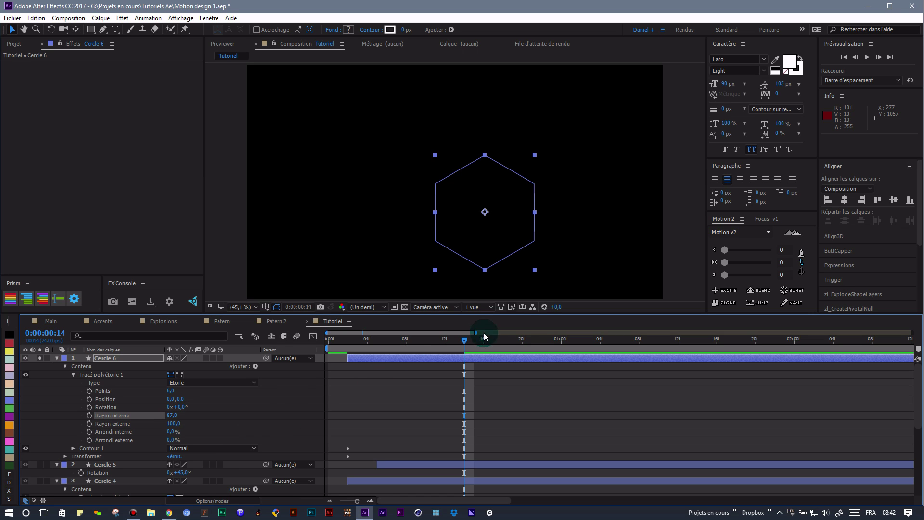
click(477, 389)
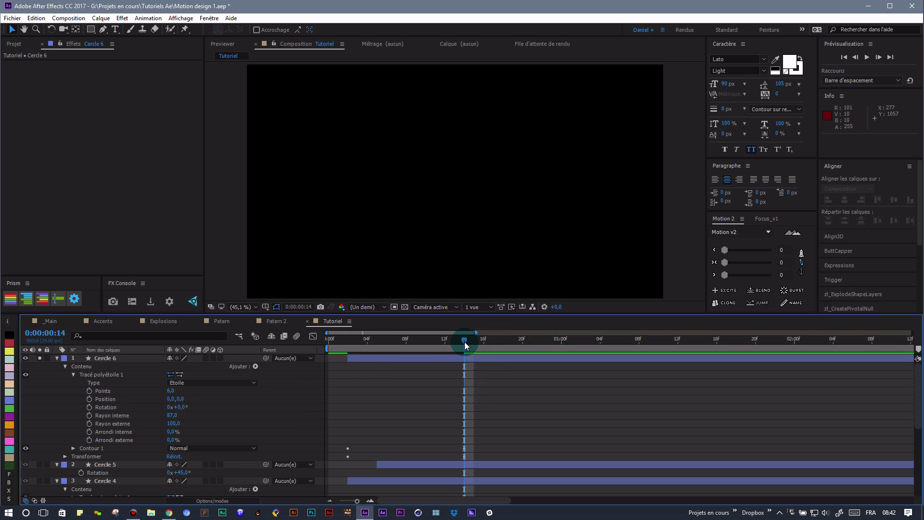
Step: Turn off solo for Cercle 6 and delay the layer to start at 0:00:00:06
key(Home)
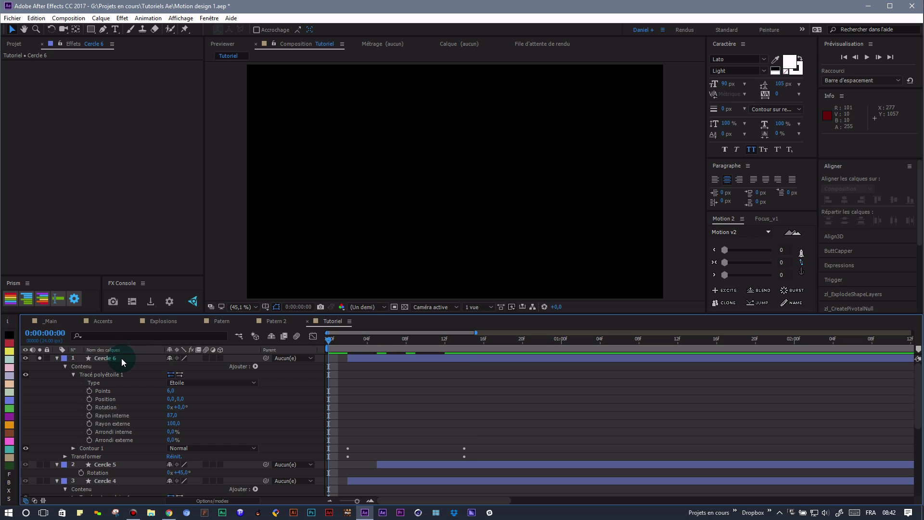
click(122, 360)
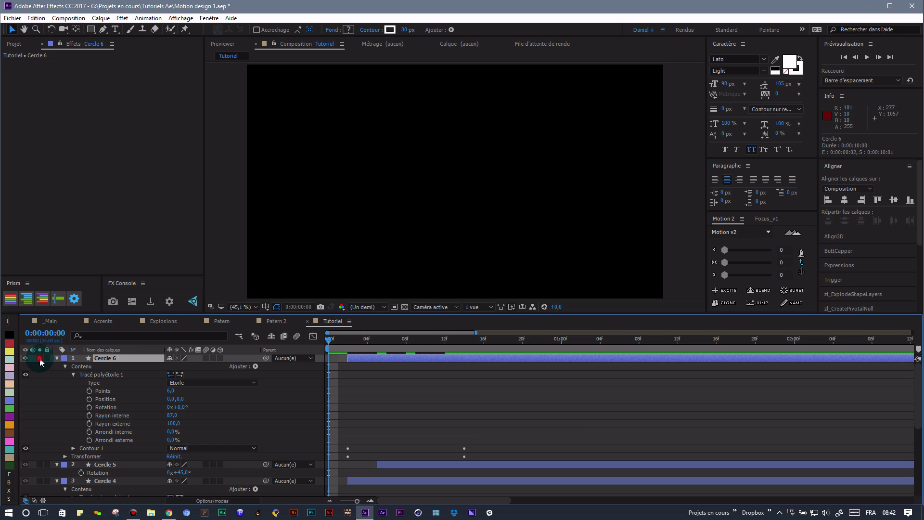
click(39, 358)
drag(383, 364, 418, 364)
Step: Move the Cercle 6 hexagon to about 869, 329 and reduce its scale at the final keyframe, 0:00:00:18
drag(330, 342, 436, 352)
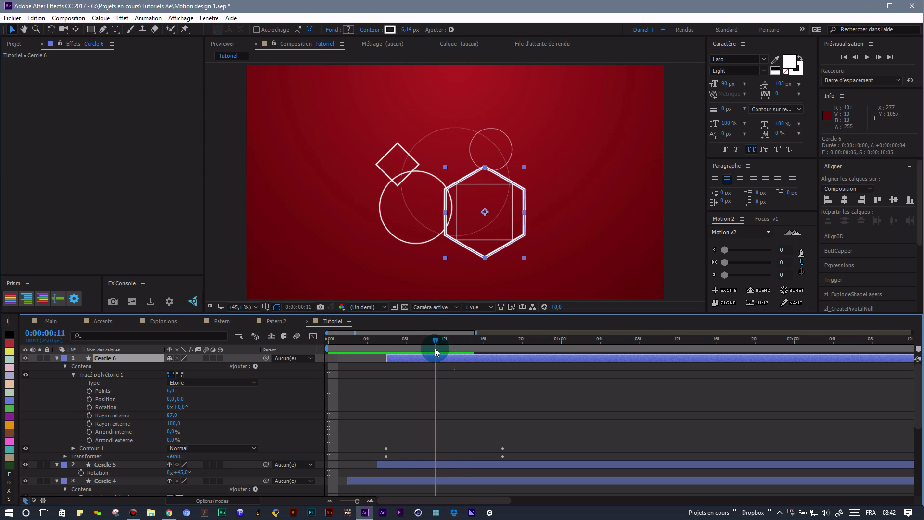
drag(474, 212, 425, 136)
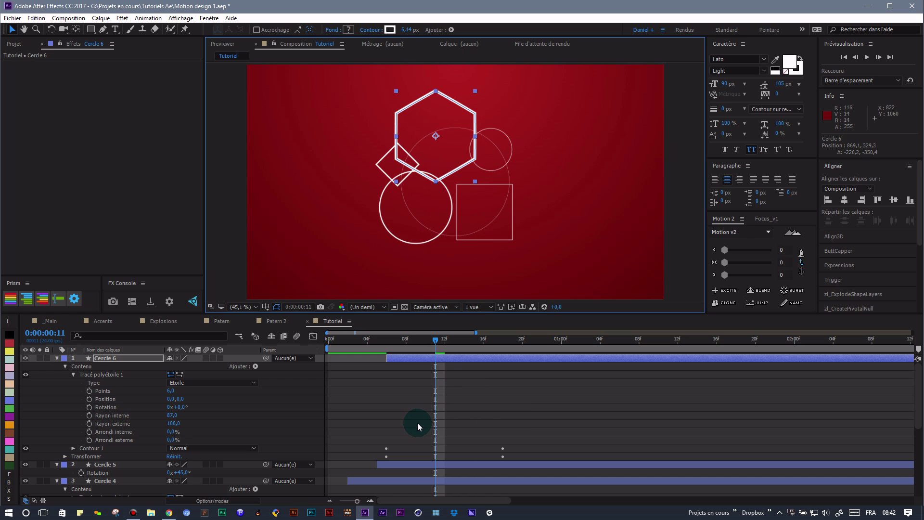
key(u)
drag(435, 342, 503, 343)
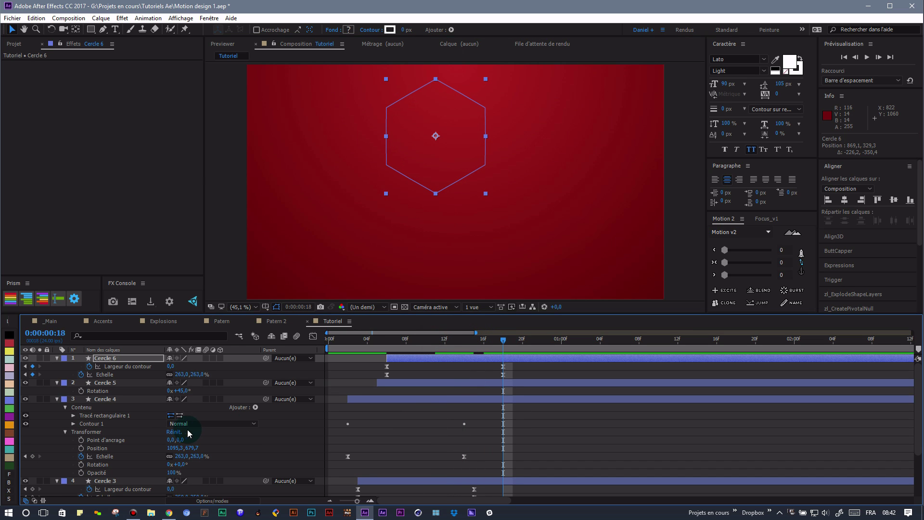
drag(200, 377, 150, 377)
drag(431, 342, 274, 362)
click(277, 373)
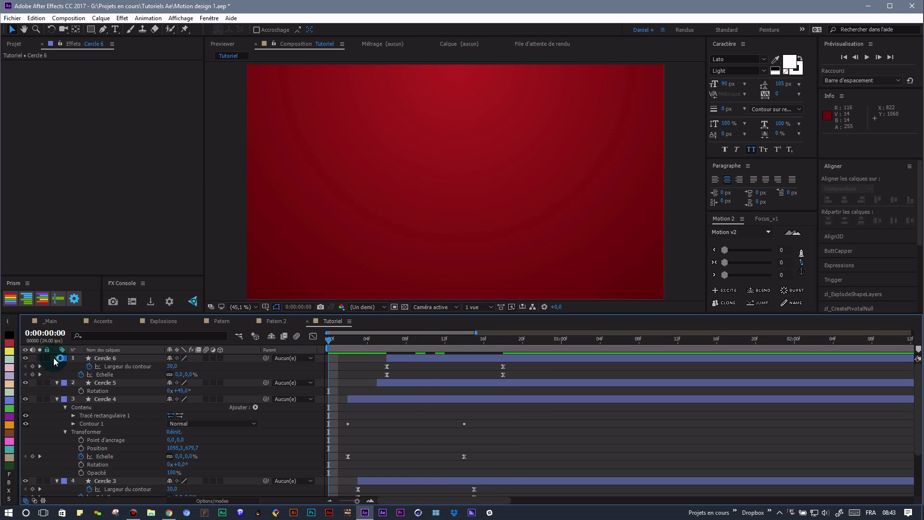
Step: Collapse the properties of all layers and preview the complete shape animation from the start of the composition
click(285, 446)
key(u)
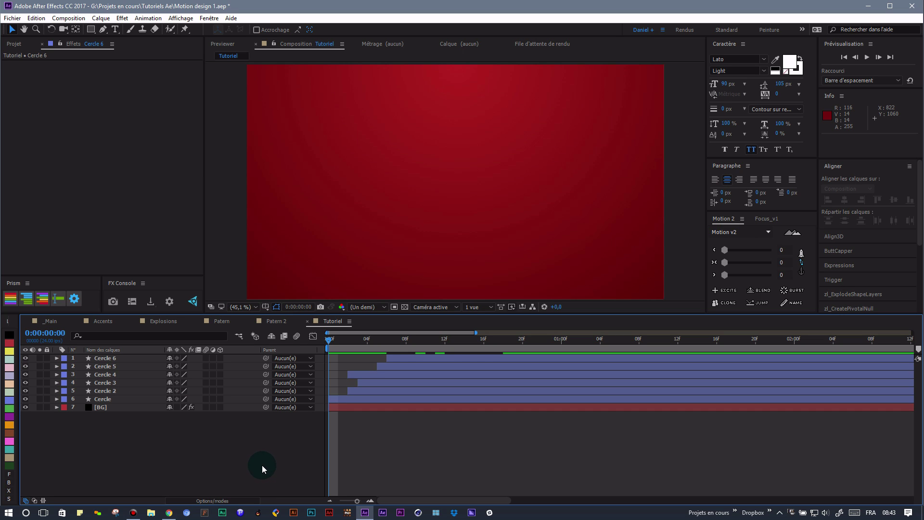
key(space)
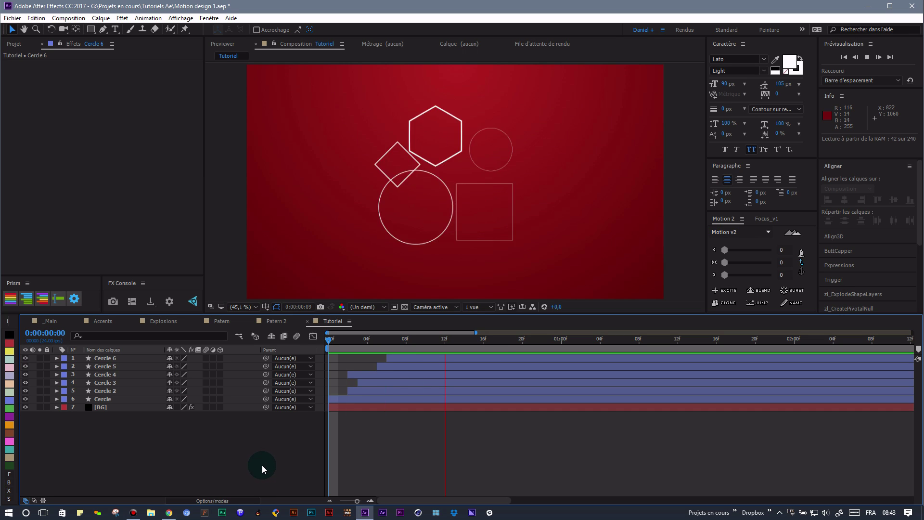
key(space)
drag(506, 501, 341, 501)
key(space)
key(minus)
key(minus)
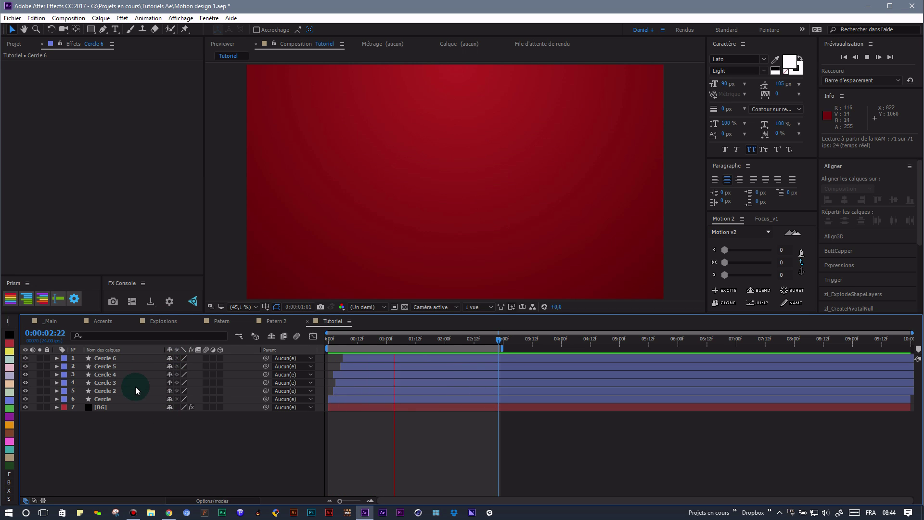
Step: Open the Explosions composition and preview its burst animation
click(164, 320)
key(space)
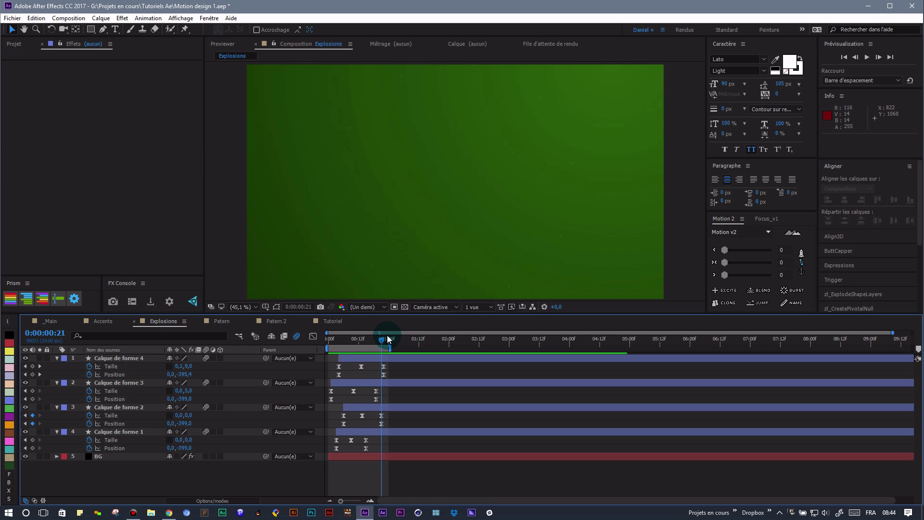
key(space)
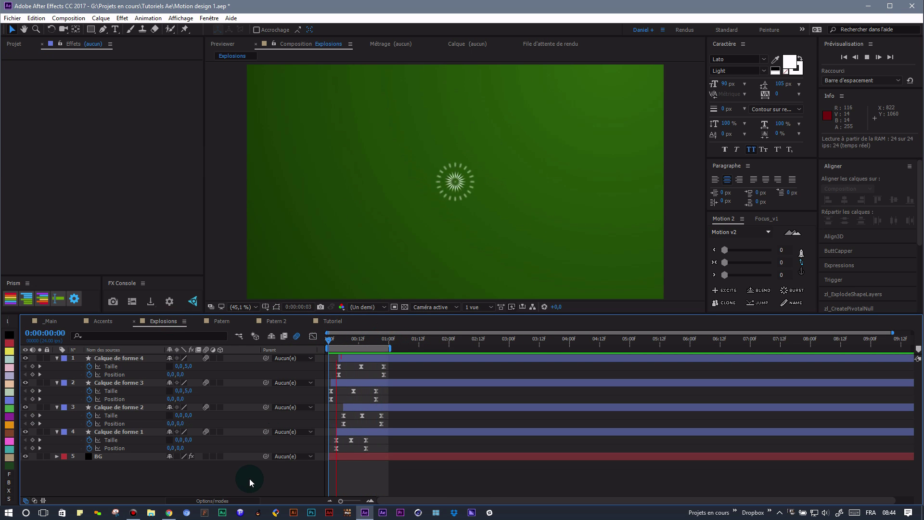
key(space)
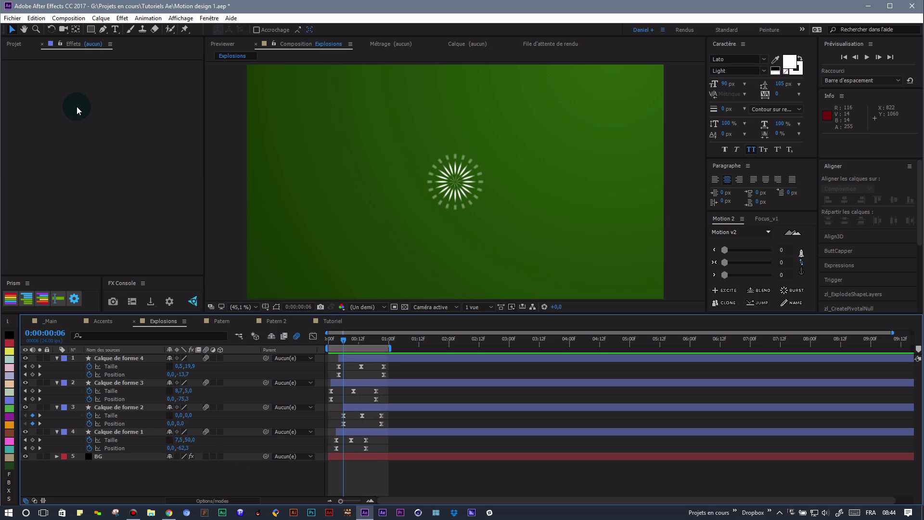
Step: Create a new 10-second HDTV 1080 24 composition named Tutoriel2
click(14, 44)
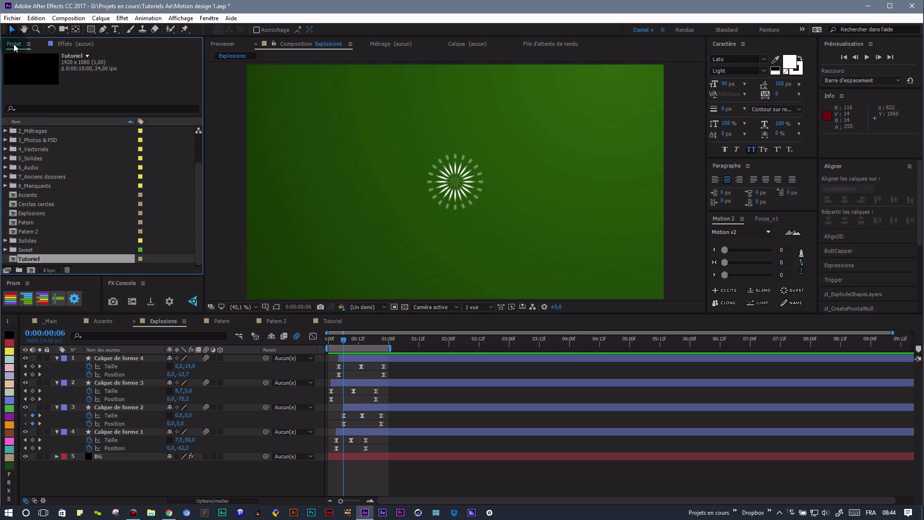
click(31, 270)
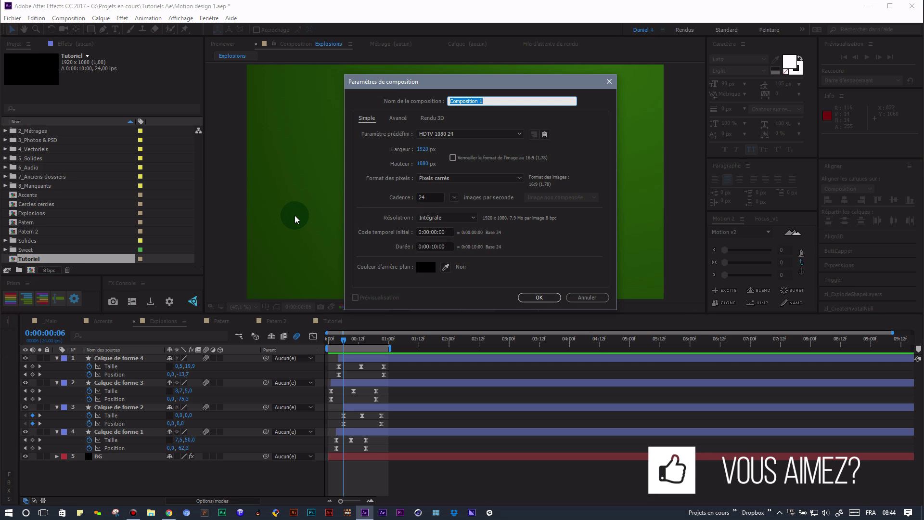
text(Tutoriel2)
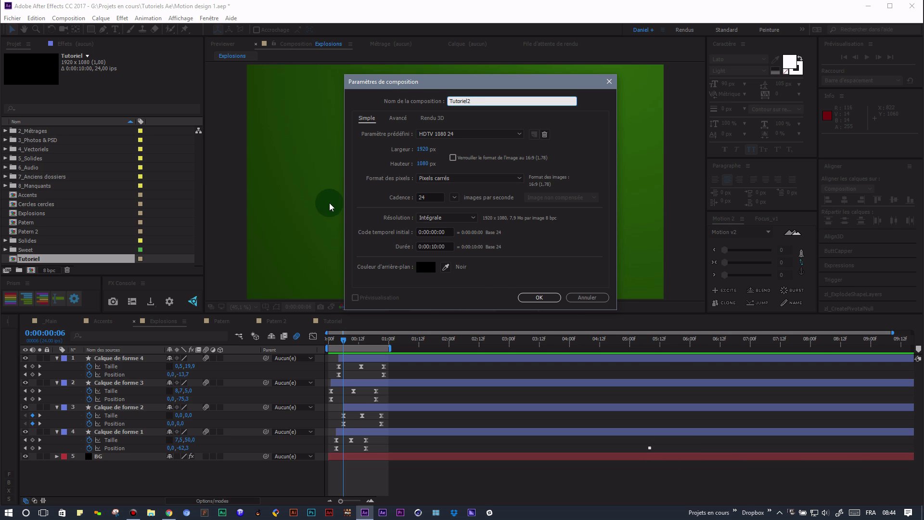
click(539, 297)
Step: Add a 1920 x 1080 solid named BG to the Tutoriel2 composition
right_click(226, 402)
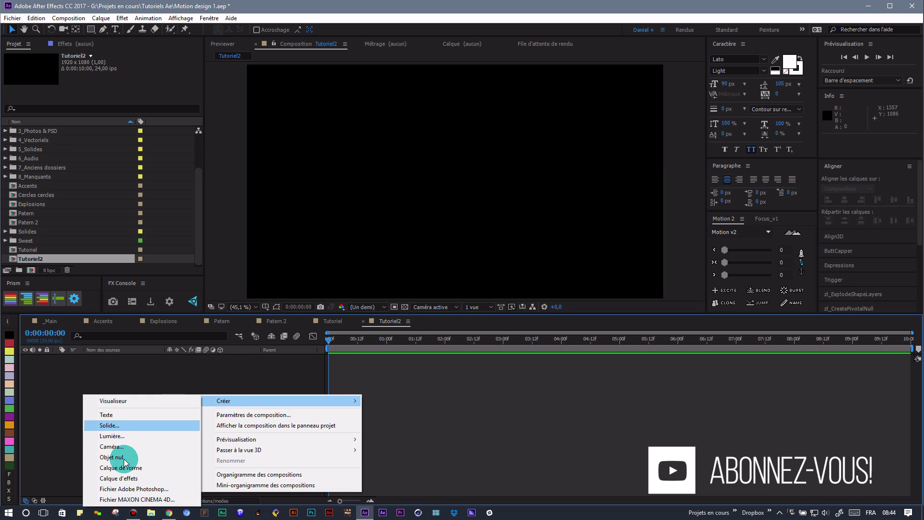
click(124, 425)
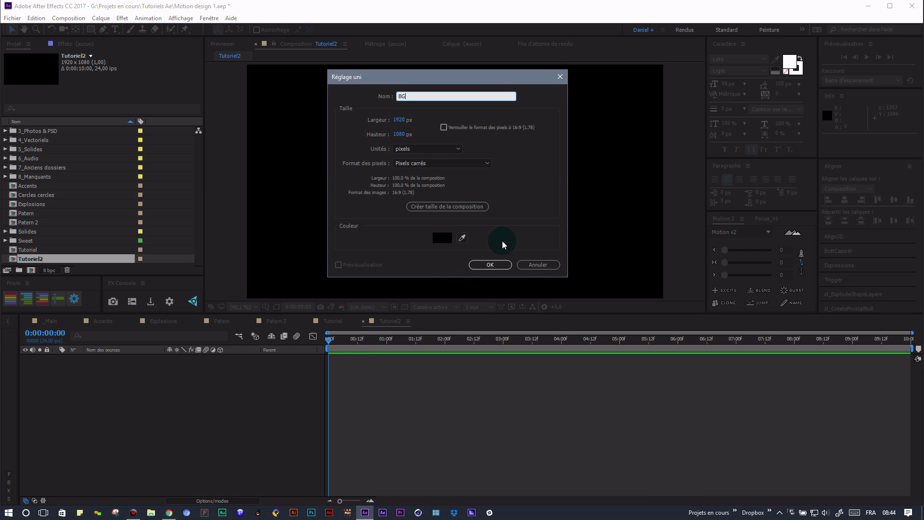
click(496, 266)
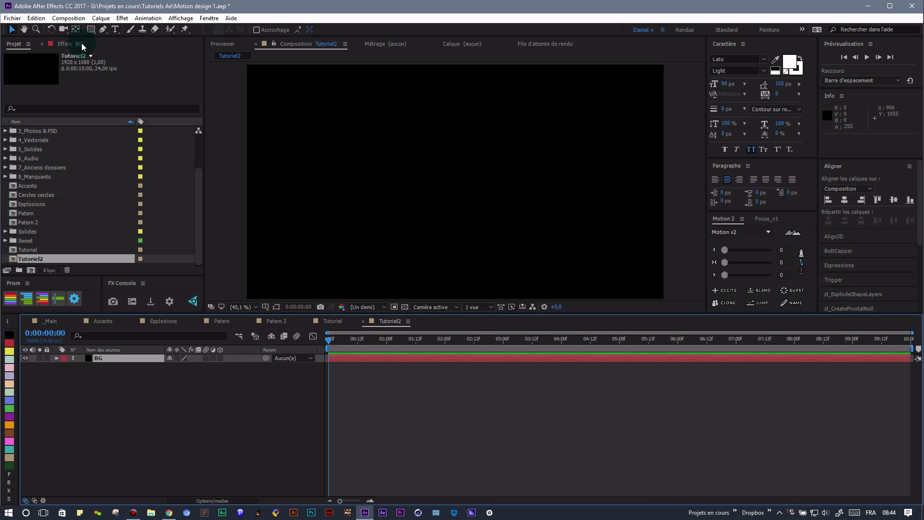
Step: Apply the Dégradé 4 couleurs generation effect to the BG solid
click(67, 44)
right_click(127, 142)
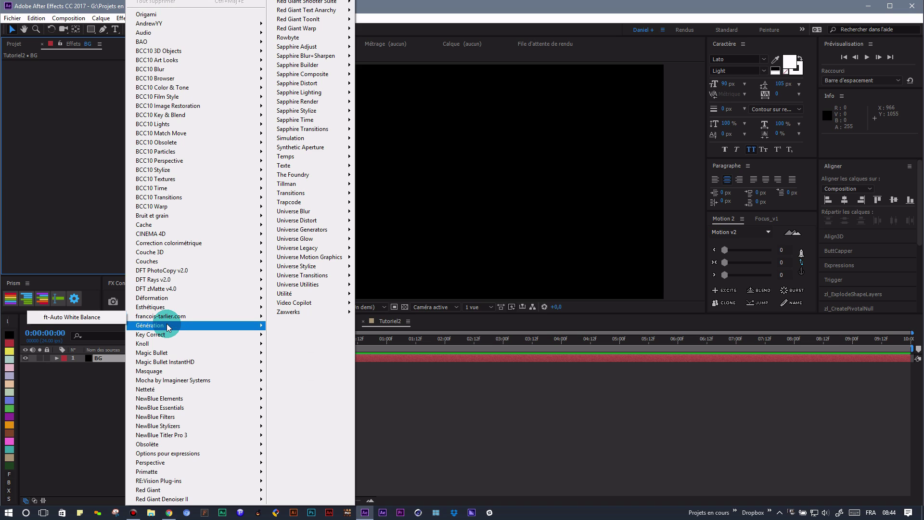
mouse_move(171, 325)
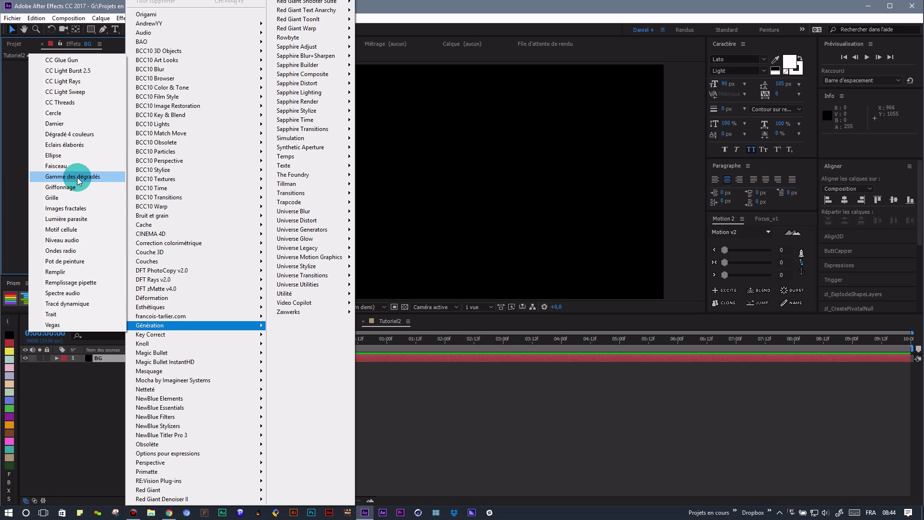
click(77, 136)
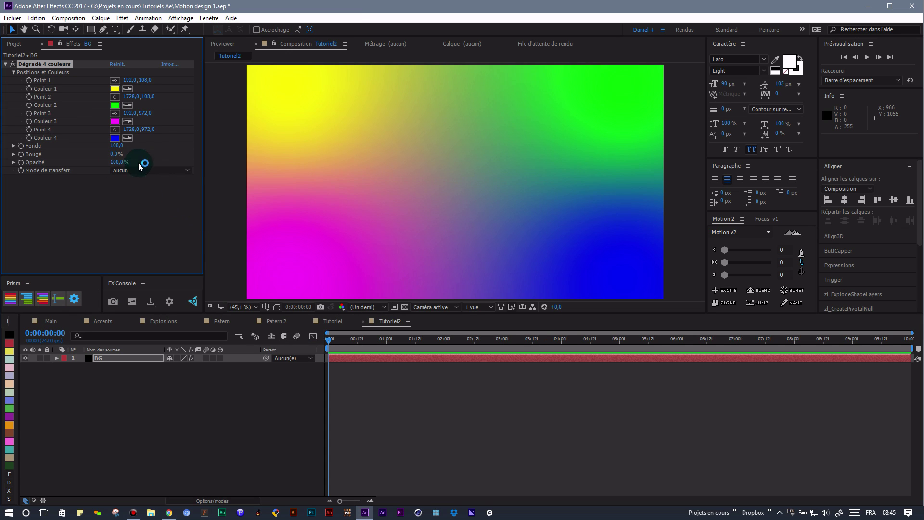
Step: Sample the blue of Couleur 4 into Couleur 3, Couleur 2 and Couleur 1 of the gradient
click(127, 122)
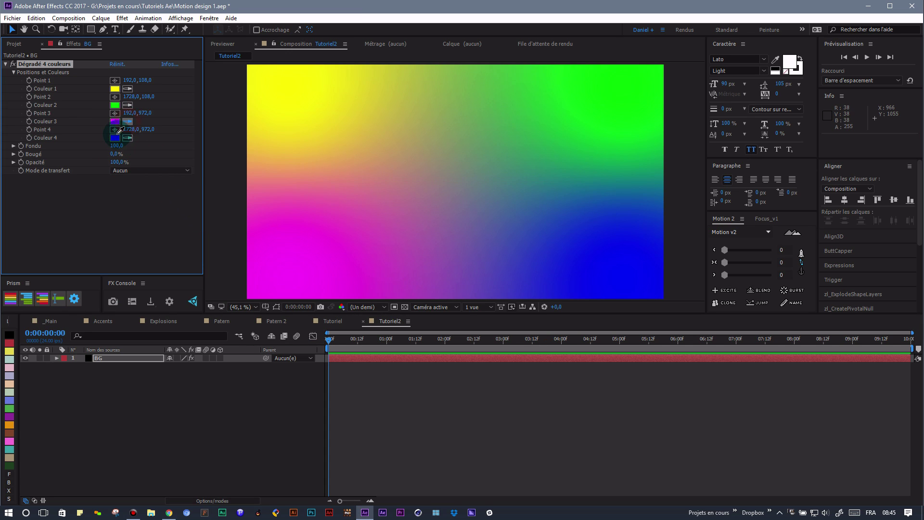
click(115, 138)
click(115, 138)
click(128, 89)
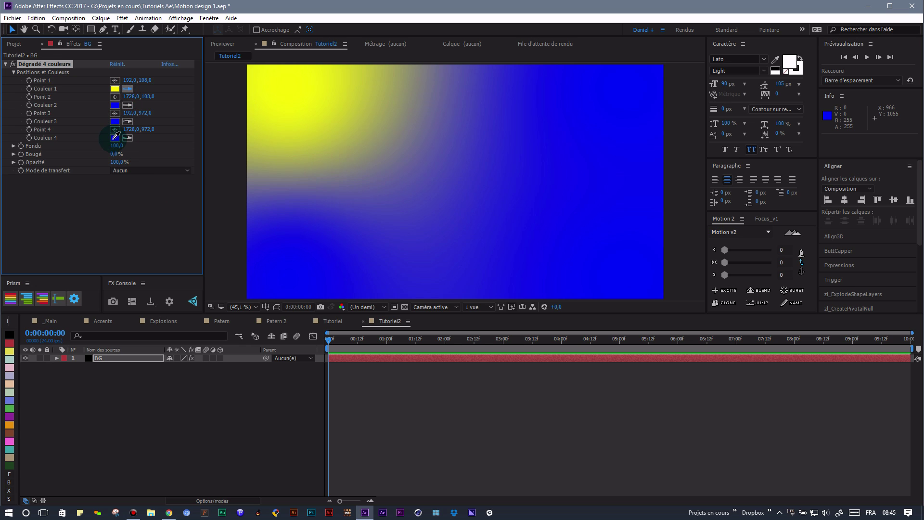
click(113, 139)
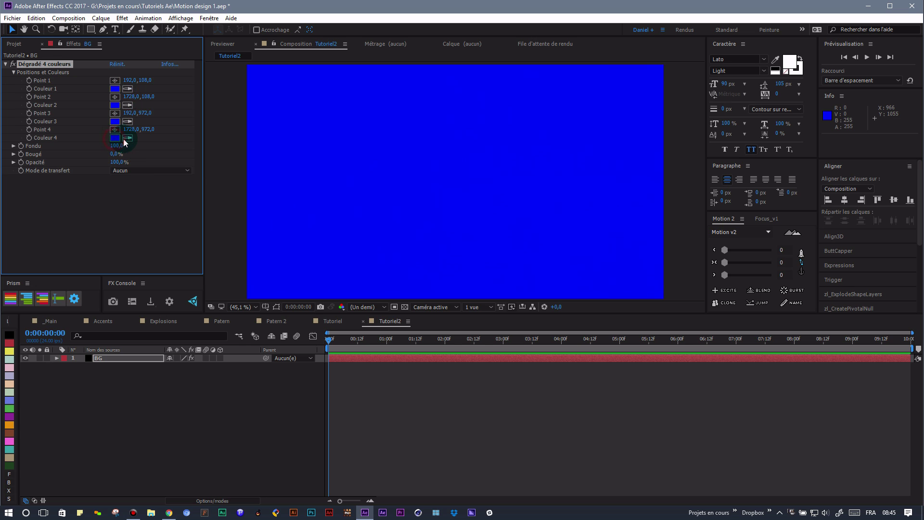
Step: Change Couleur 1 of the gradient to a darker, muted blue and Couleur 3 to a greyish blue-violet
click(114, 89)
mouse_move(186, 136)
mouse_down()
mouse_move(204, 119)
mouse_move(185, 140)
mouse_up()
click(308, 102)
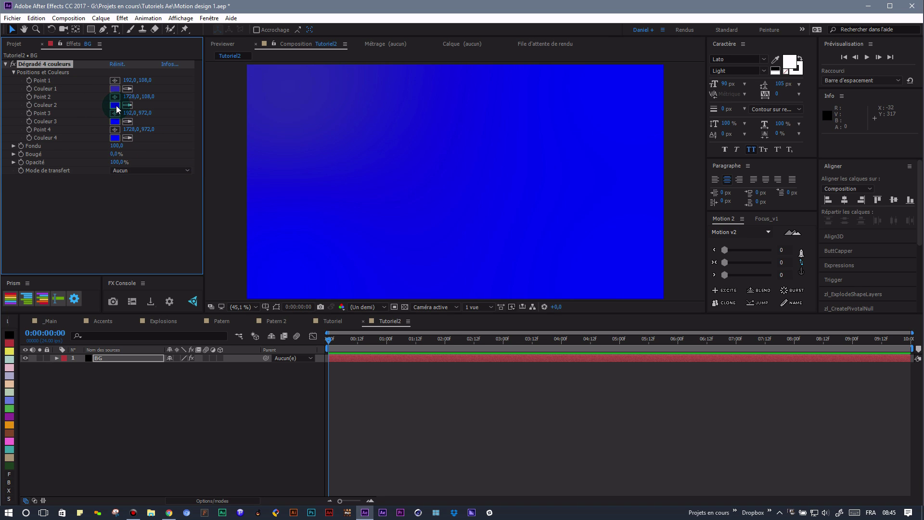
click(117, 122)
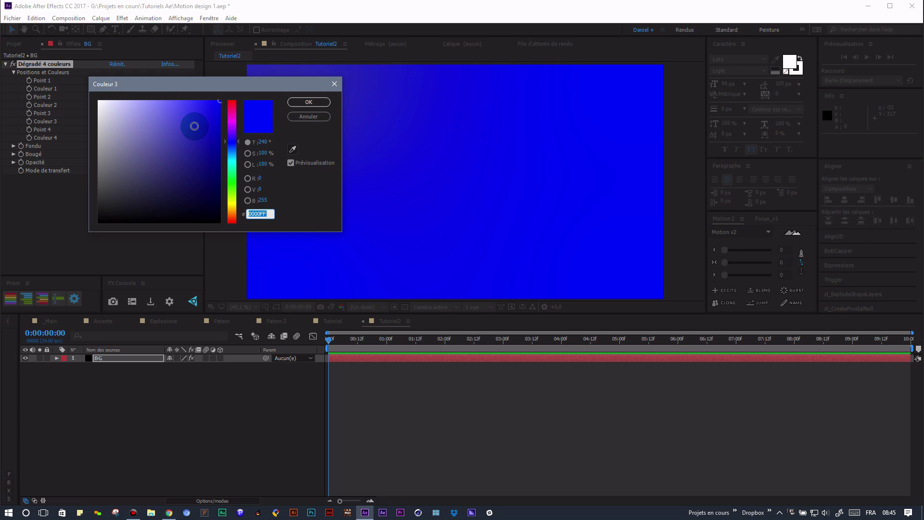
drag(194, 126, 169, 145)
click(308, 102)
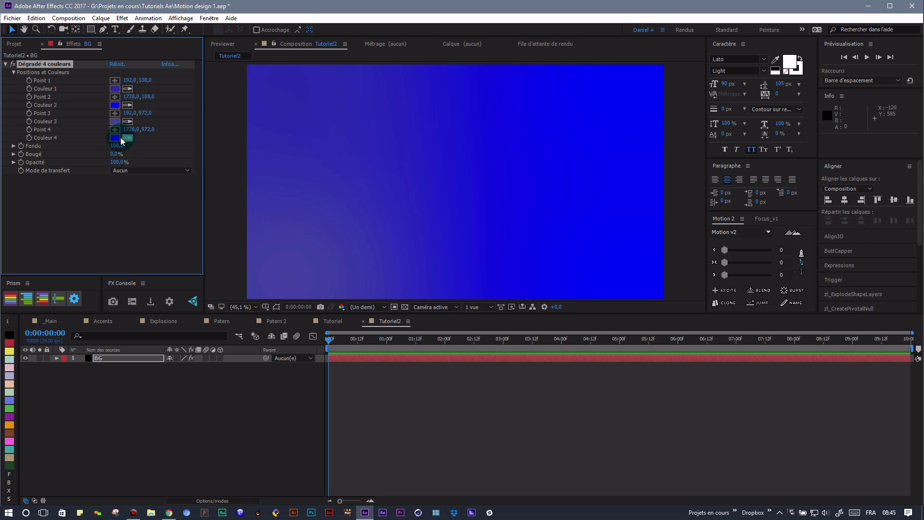
Step: Set Couleur 4 of the gradient to the dark blue 11116F
click(115, 139)
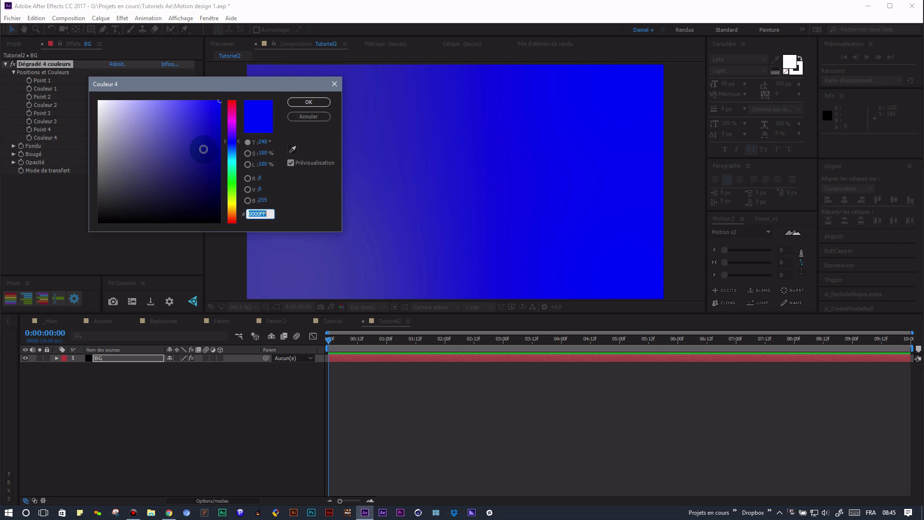
drag(201, 154, 201, 169)
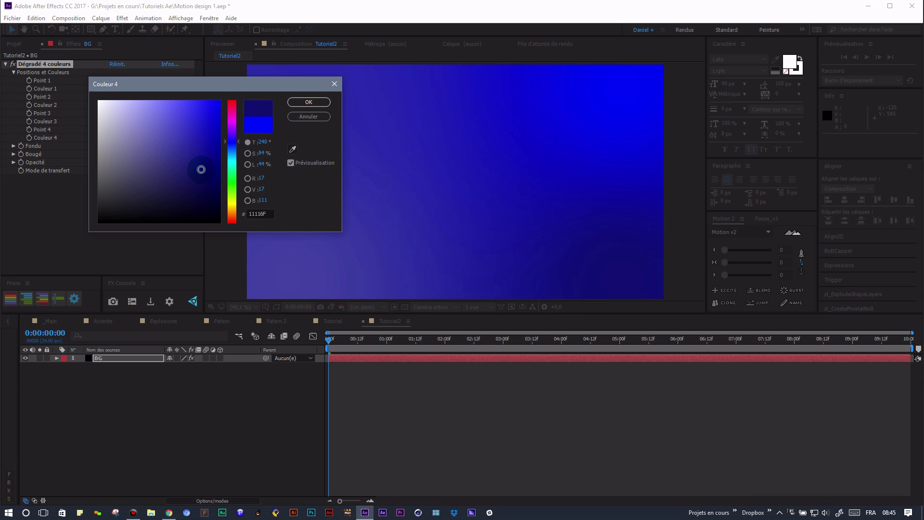
click(308, 104)
Step: Reposition the gradient's Point 1 to about 665, 190, Point 2 to about 316, 964 and Point 3 to about 440, 568
click(48, 66)
scroll(279, 193, down, 2)
click(277, 307)
drag(362, 129, 379, 144)
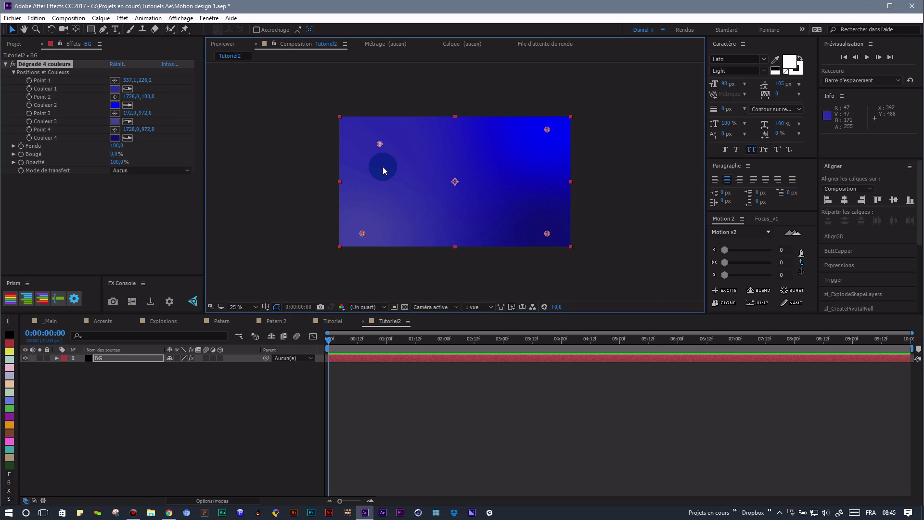
click(57, 65)
drag(382, 147, 409, 152)
drag(483, 164, 418, 140)
drag(540, 137, 453, 216)
drag(363, 227, 392, 183)
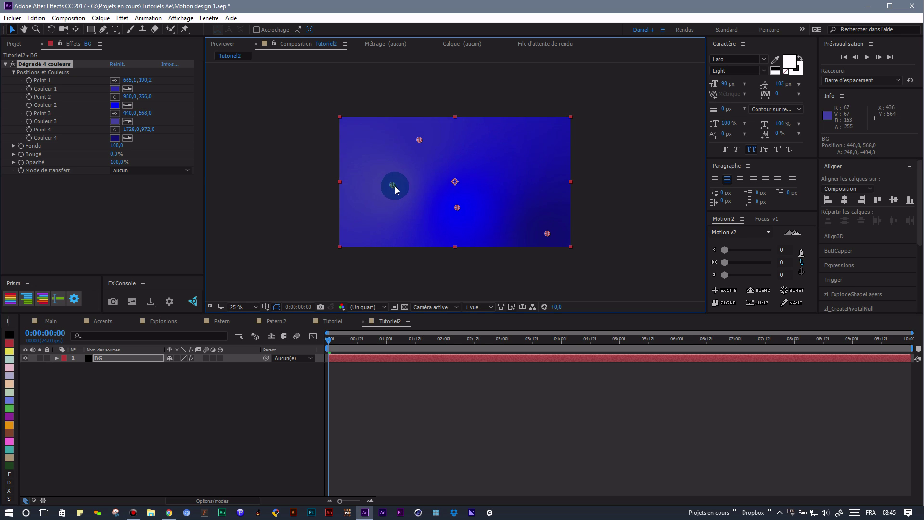
drag(457, 208, 377, 233)
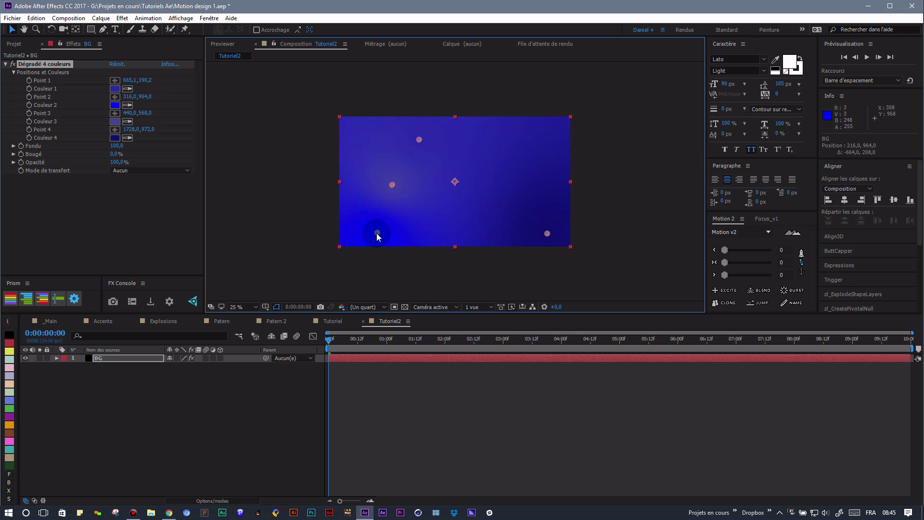
Step: Set the gradient's Fondu to 570 and Bougé to 26 %, with Point 3 at about 1176, 588 and Point 1 at about 601, 186
drag(390, 187, 474, 155)
drag(117, 151, 354, 155)
drag(474, 155, 483, 186)
drag(418, 140, 484, 137)
drag(112, 156, 163, 153)
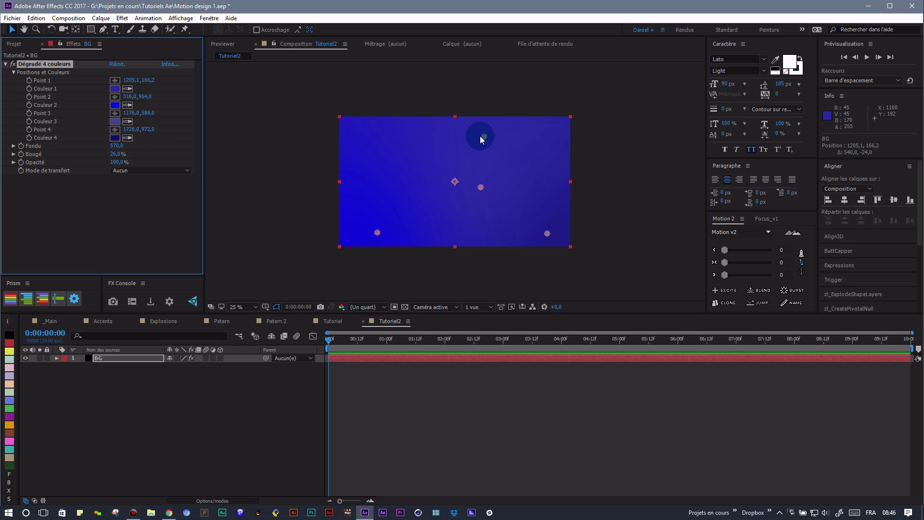
drag(472, 135, 413, 139)
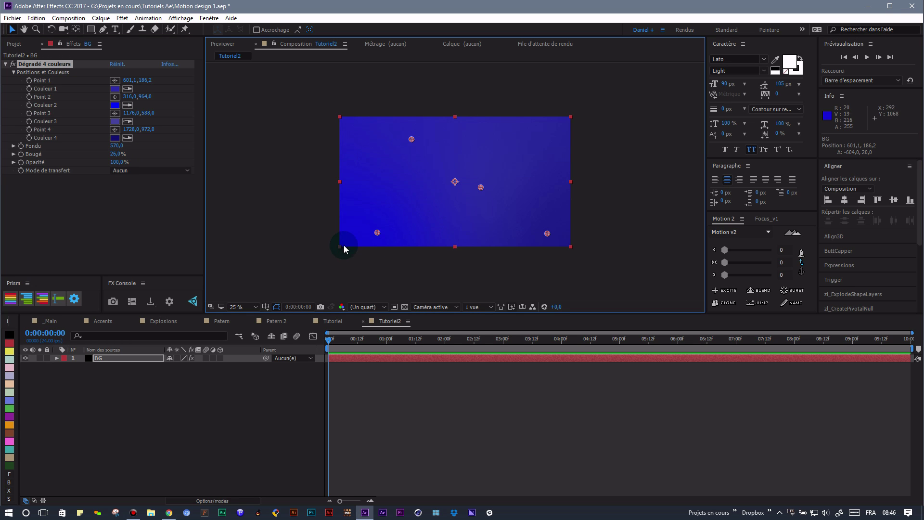
Step: Change Couleur 2 of the gradient to the muted blue 2D2DC0
click(110, 105)
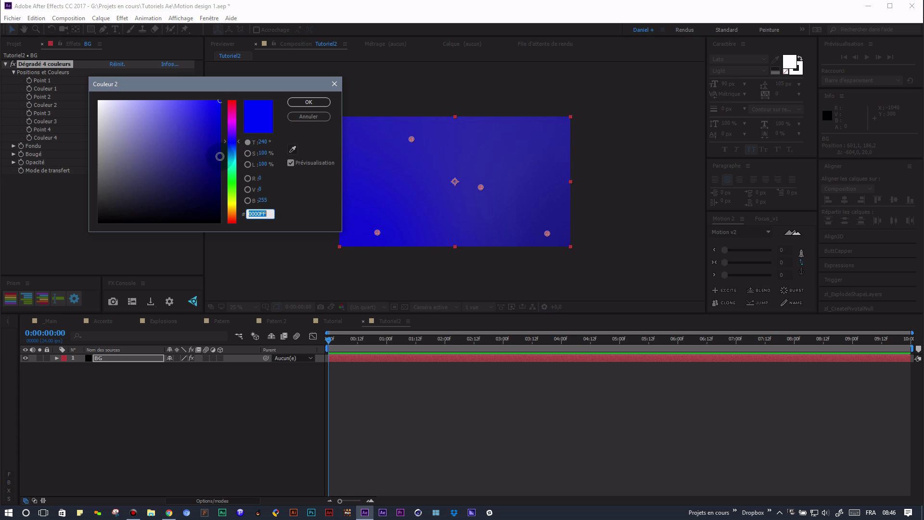
drag(198, 149, 192, 131)
click(308, 102)
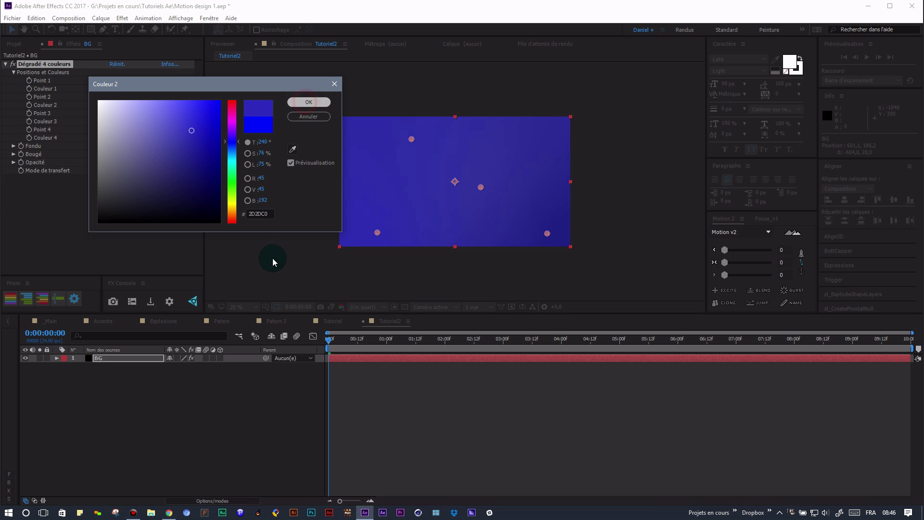
Step: Move the gradient's Point 4 to about 264, 244 and Point 1 to about 1705, 862
drag(548, 233, 547, 159)
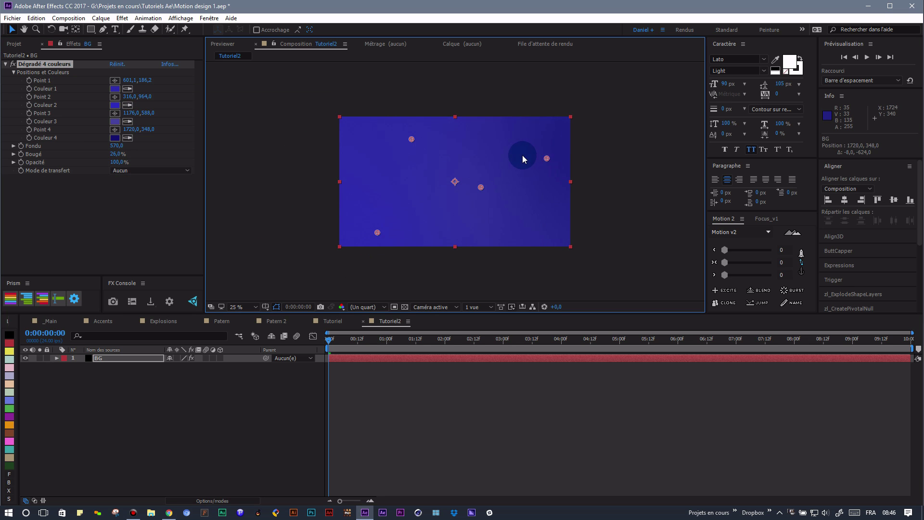
drag(447, 188, 513, 184)
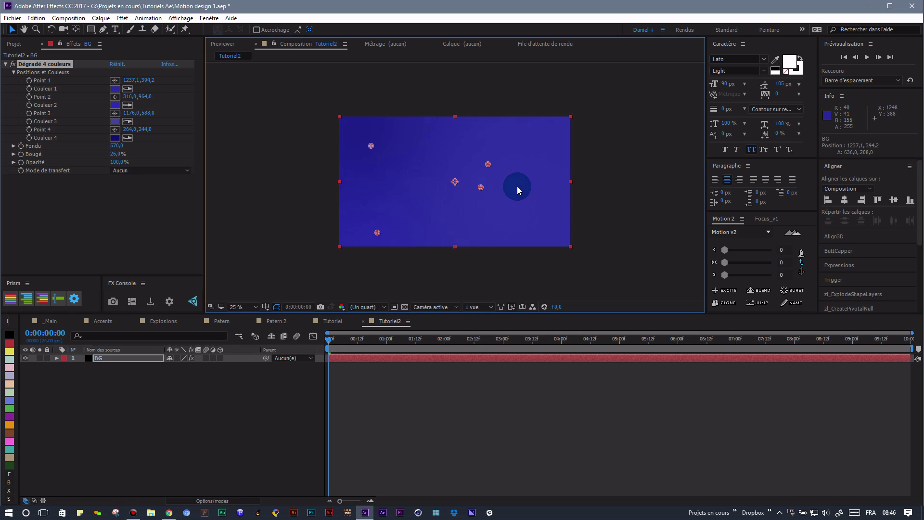
drag(543, 217, 549, 223)
Step: Move the gradient's Point 3 to about 1444, 404, Point 2 to about 960, 1072 and Point 4 to about 56, 76
drag(476, 188, 479, 189)
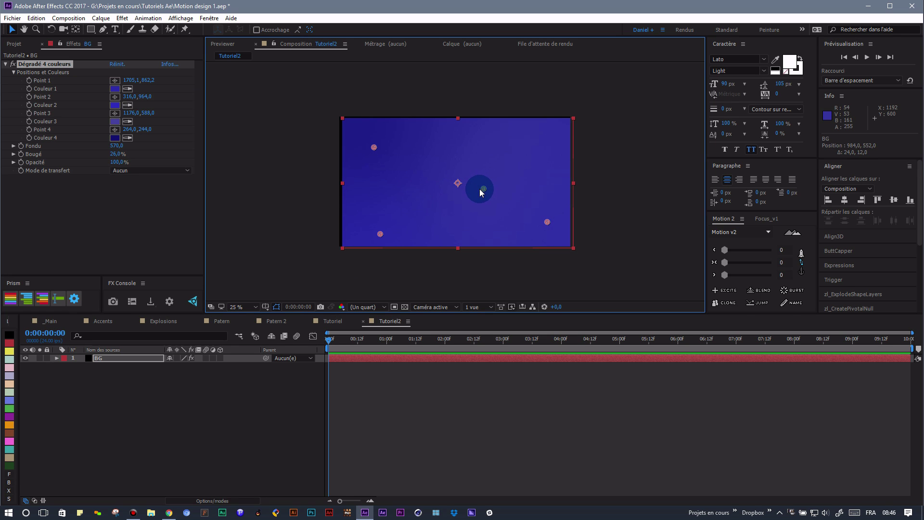
key(ctrl+z)
drag(481, 188, 515, 165)
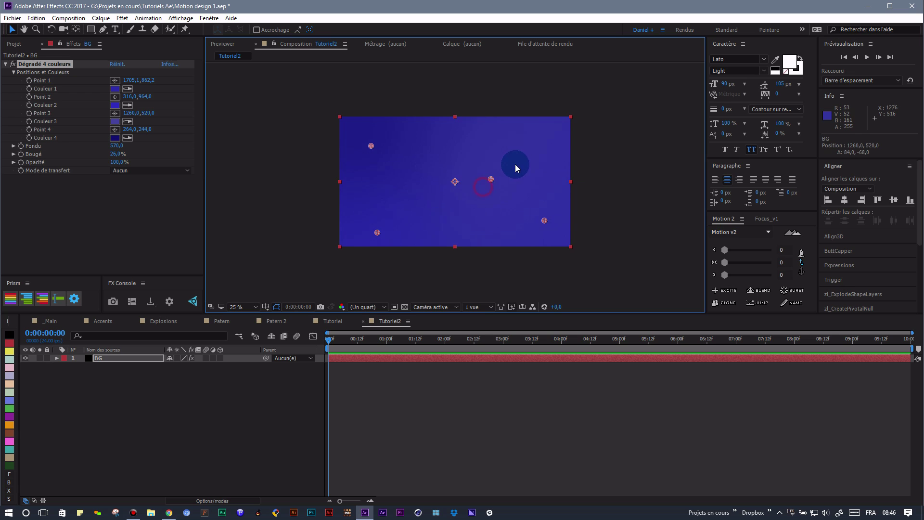
drag(394, 235, 456, 250)
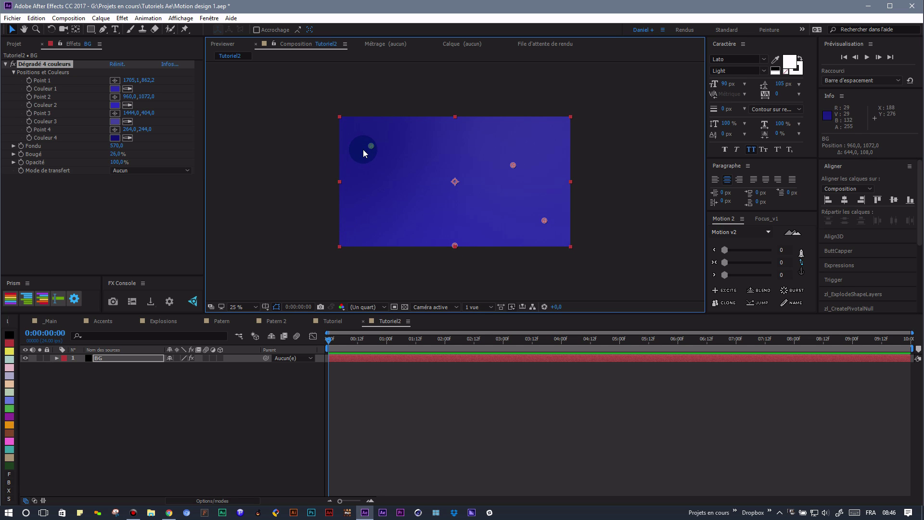
drag(370, 148, 346, 126)
click(289, 236)
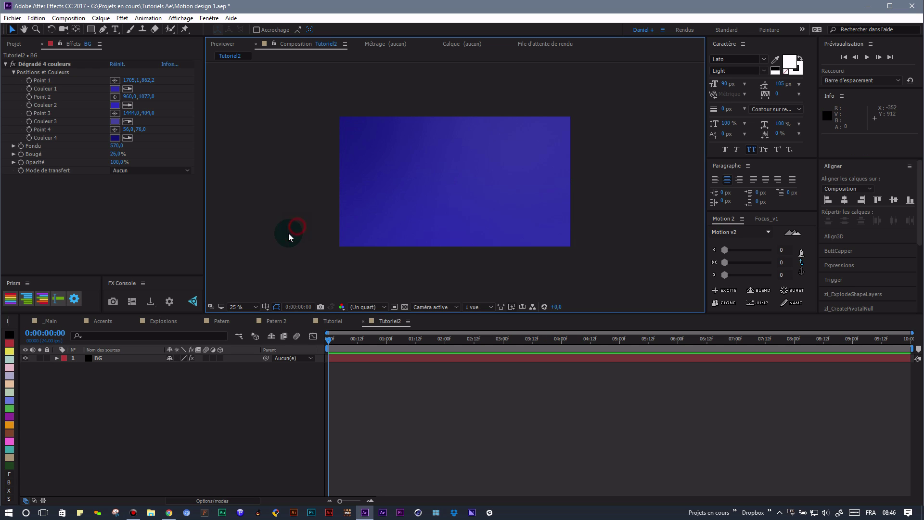
Step: Create an empty shape layer above BG in the Tutoriel2 composition
click(116, 360)
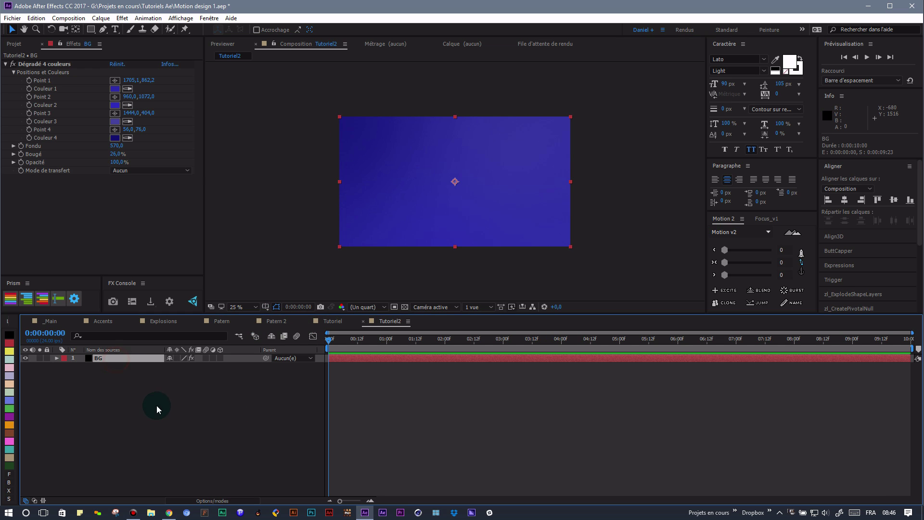
click(239, 307)
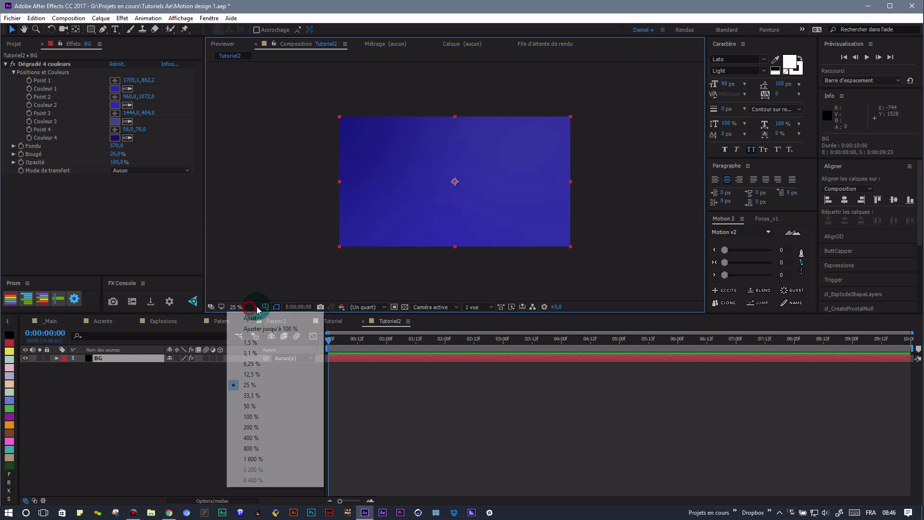
click(247, 319)
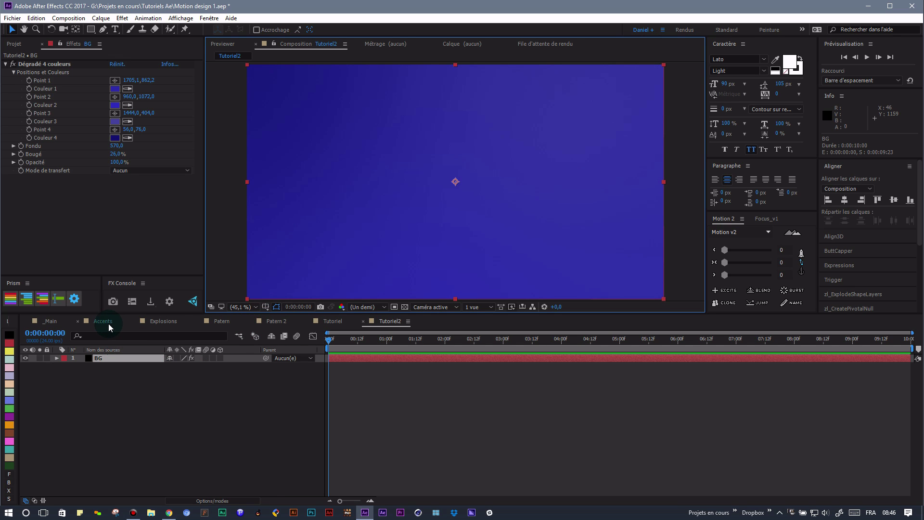
right_click(205, 397)
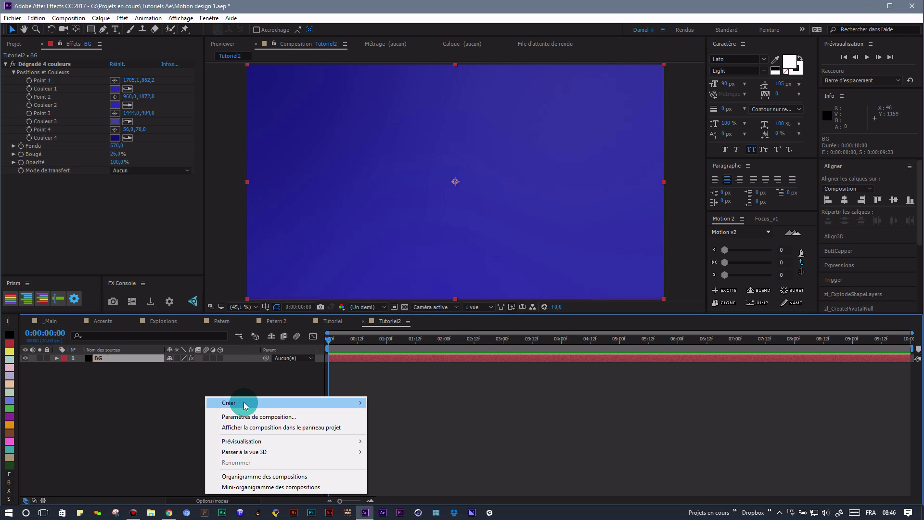
mouse_move(236, 403)
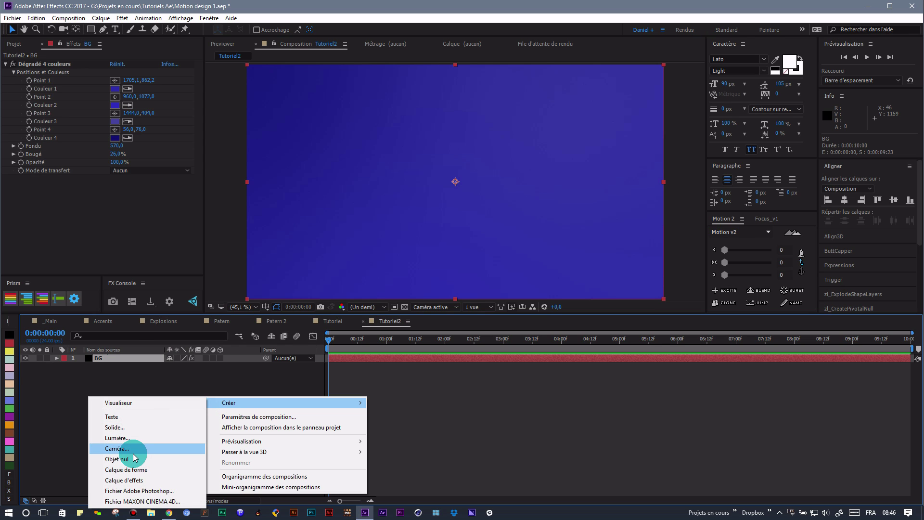
click(132, 469)
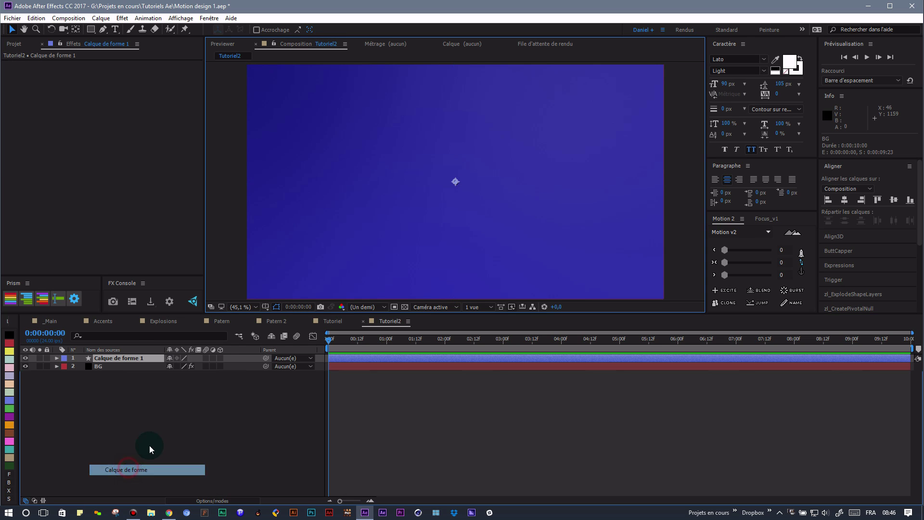
Step: Add an ellipse path and a fill to the shape layer's contents
click(56, 358)
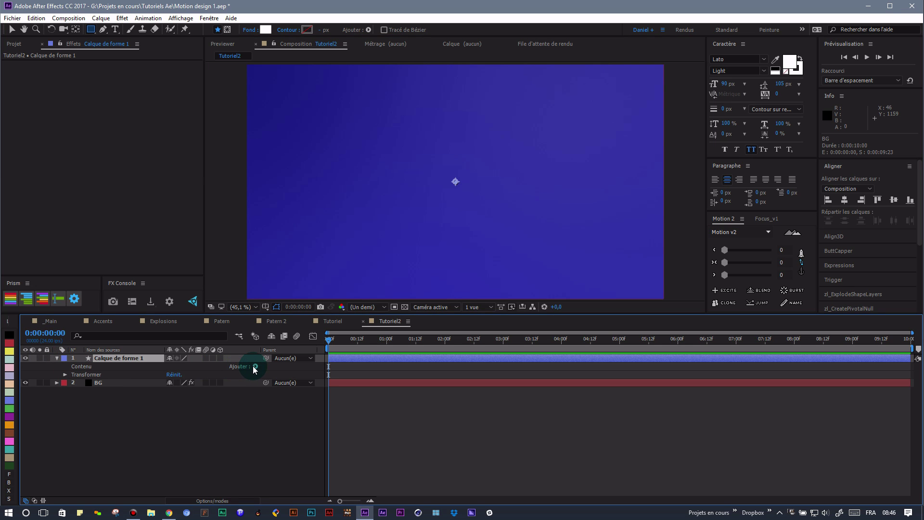
click(254, 368)
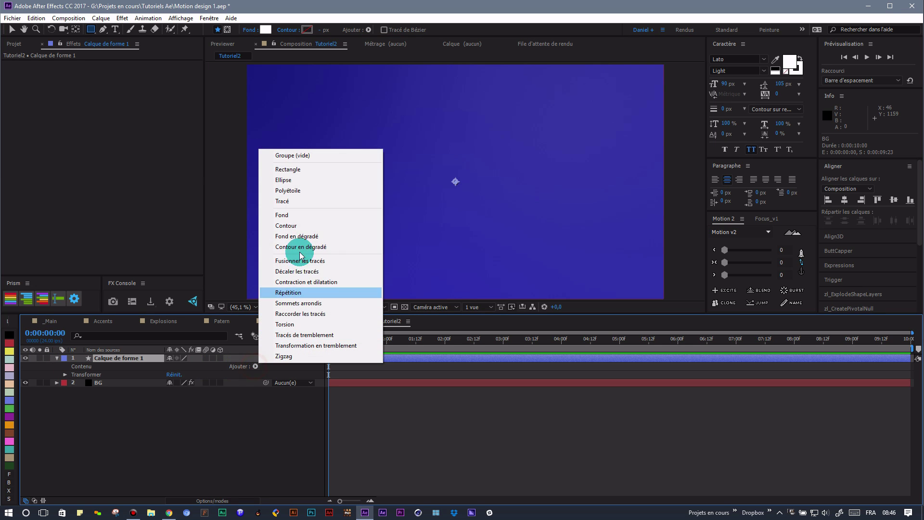
click(303, 179)
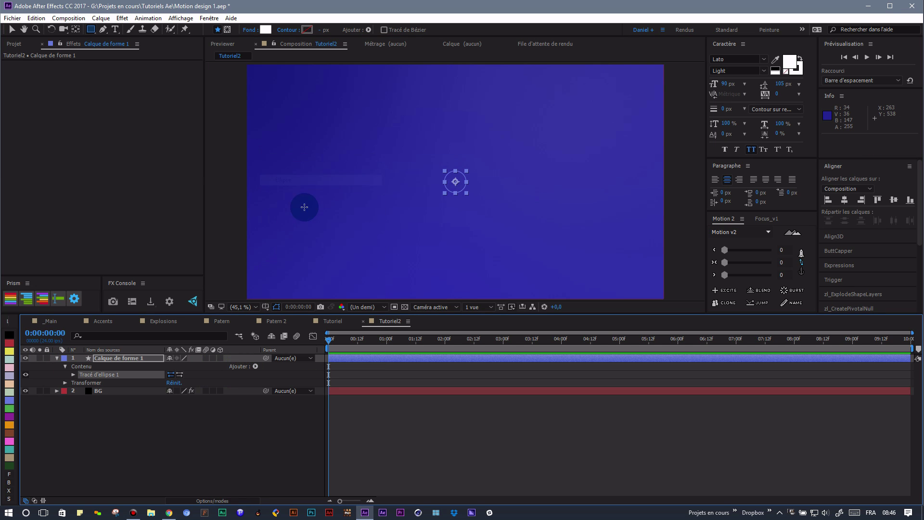
click(255, 367)
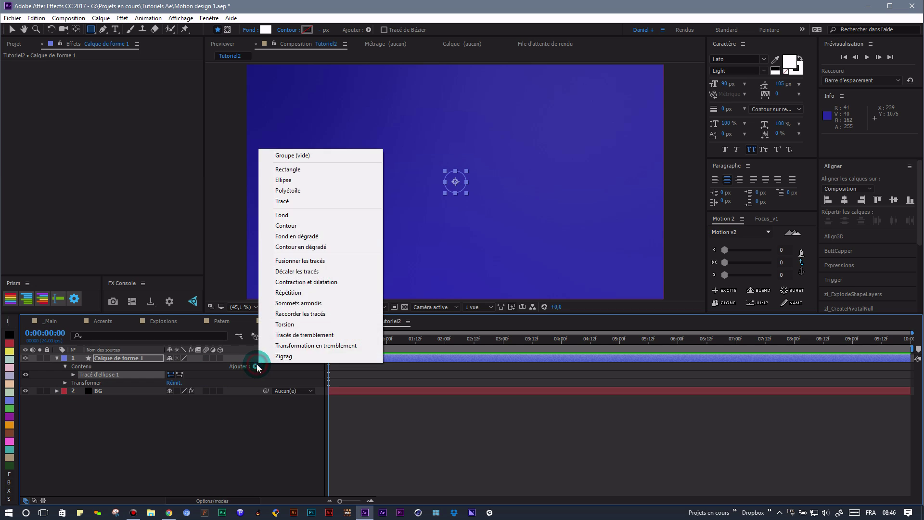
click(311, 214)
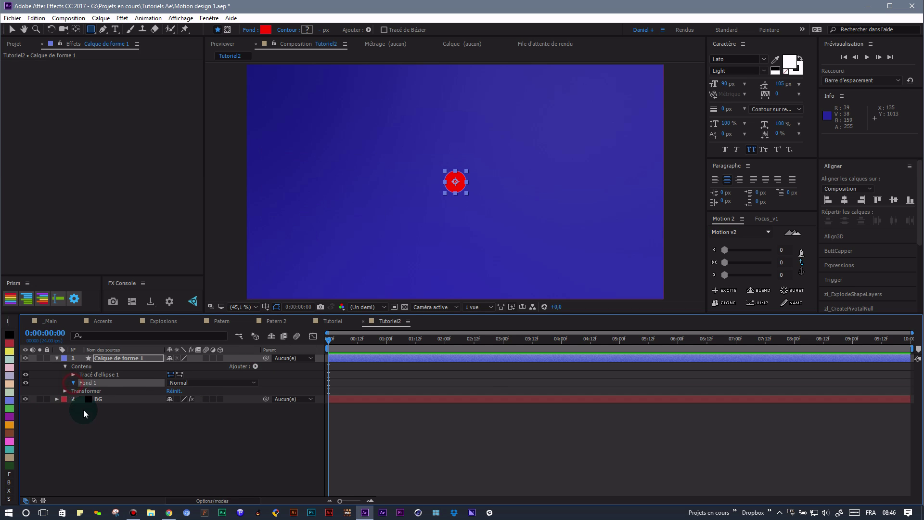
Step: Change the ellipse's fill colour to white (FFFFFF)
click(172, 407)
drag(109, 149, 98, 102)
click(307, 103)
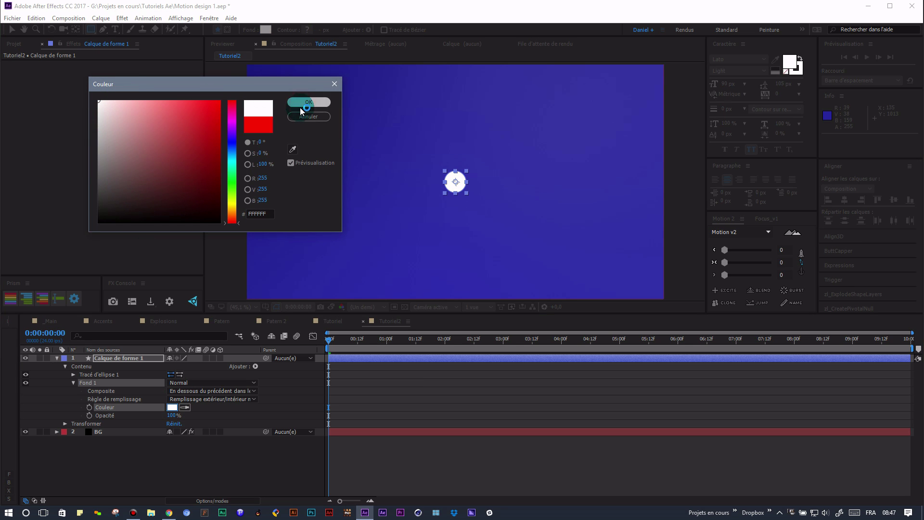
click(340, 366)
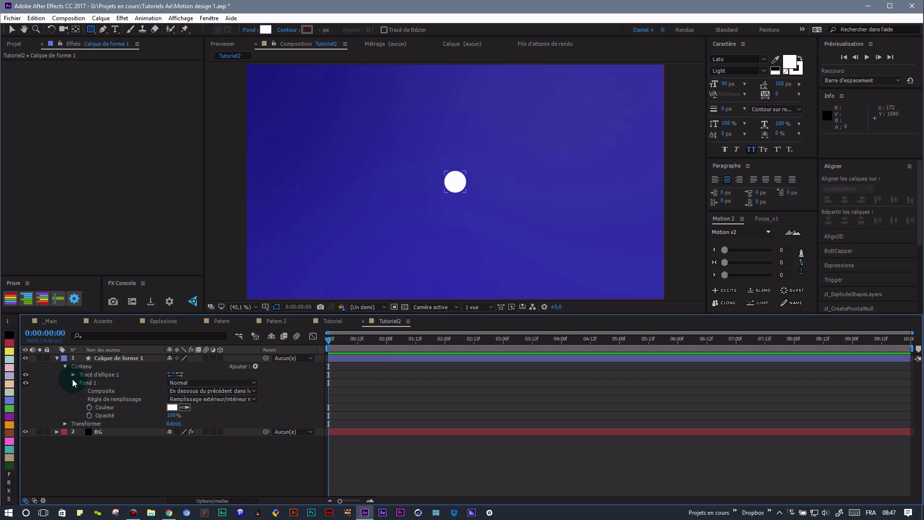
Step: Keyframe the ellipse path's Position from 0, 0 at the start to 0, -424 at frame 12, and select both keyframes
click(73, 374)
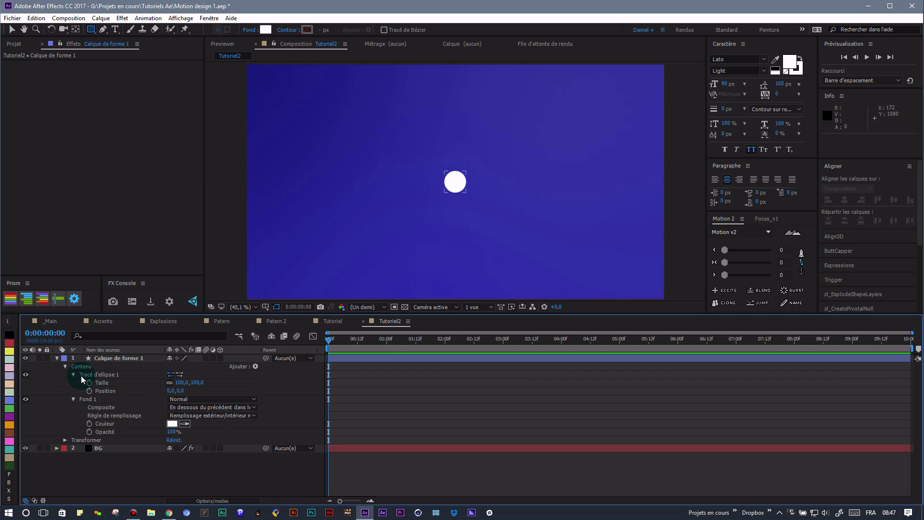
drag(328, 340, 357, 347)
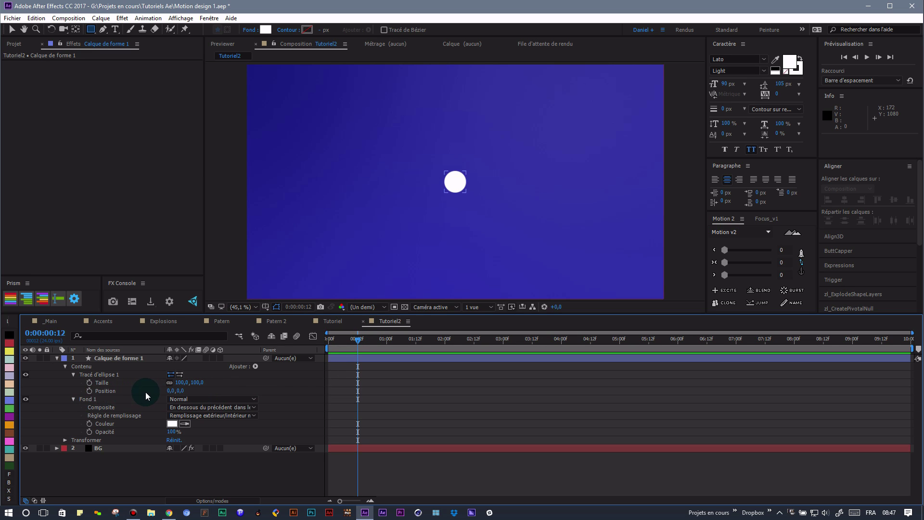
drag(358, 341, 328, 341)
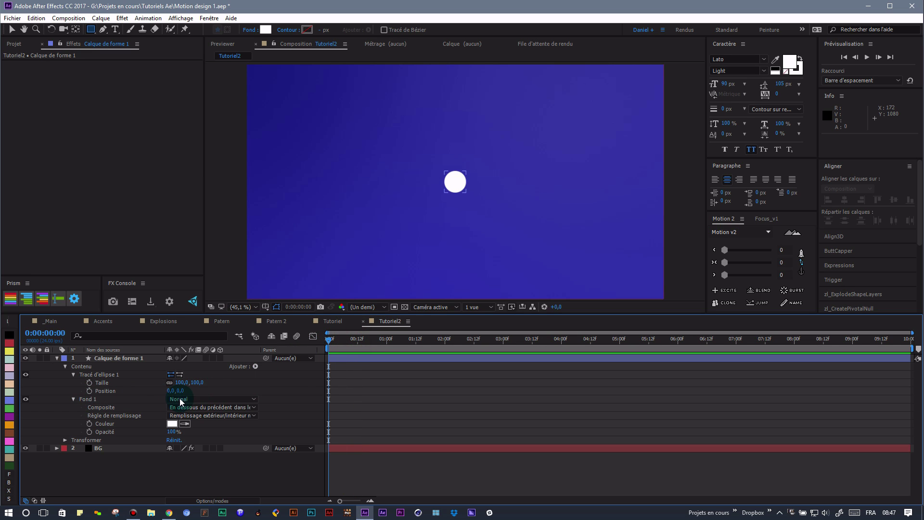
click(89, 390)
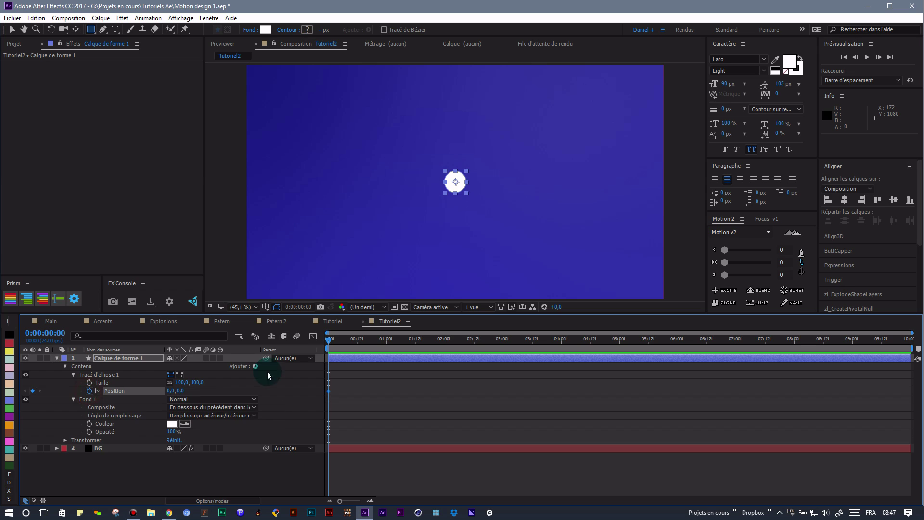
drag(328, 340, 357, 340)
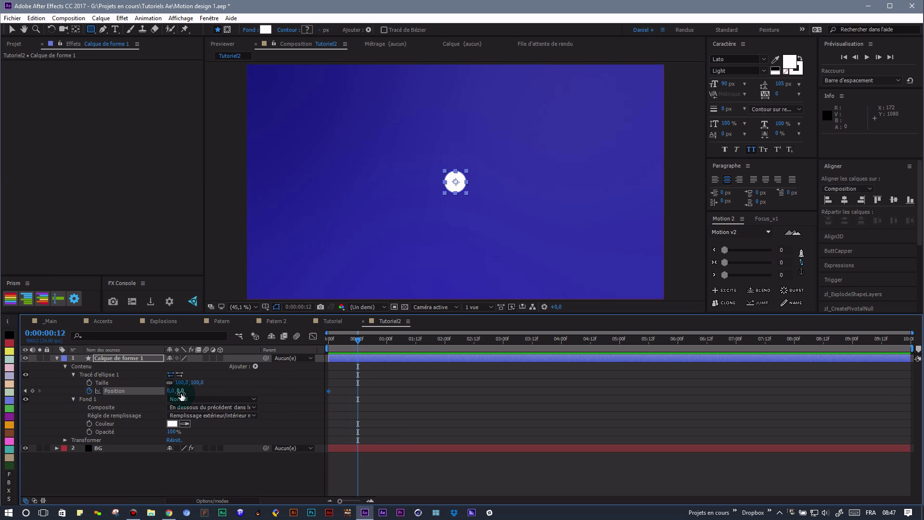
drag(179, 391, 7, 368)
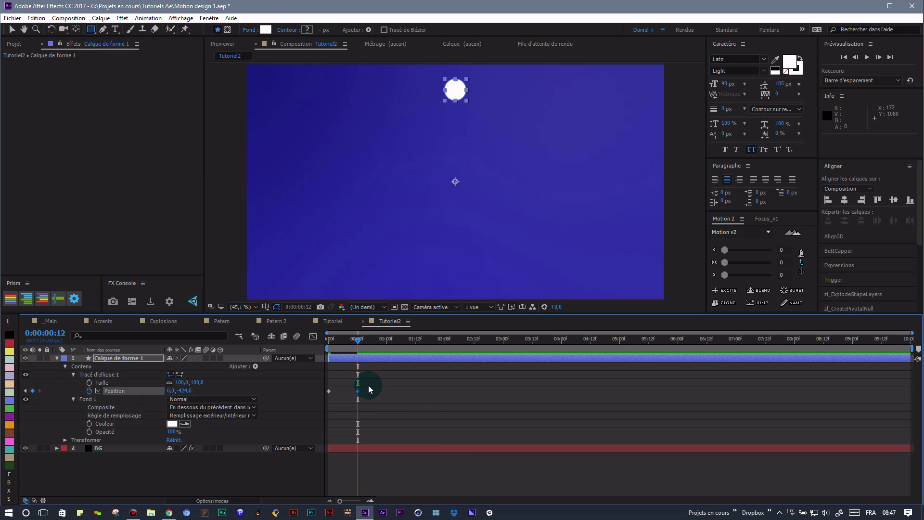
drag(368, 385, 308, 415)
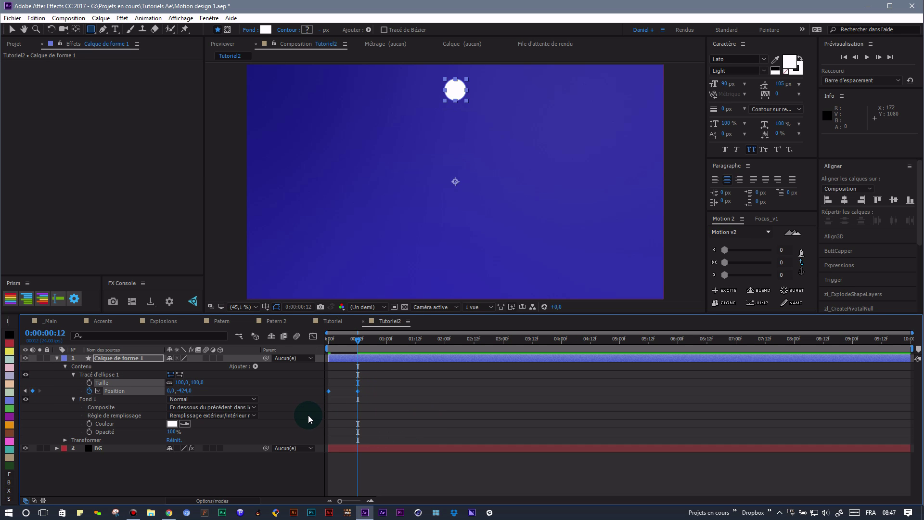
Step: Reshape the ellipse Position speed curve so the speed peaks early and slows down gradually up to frame 12, and preview the motion
click(312, 335)
click(356, 474)
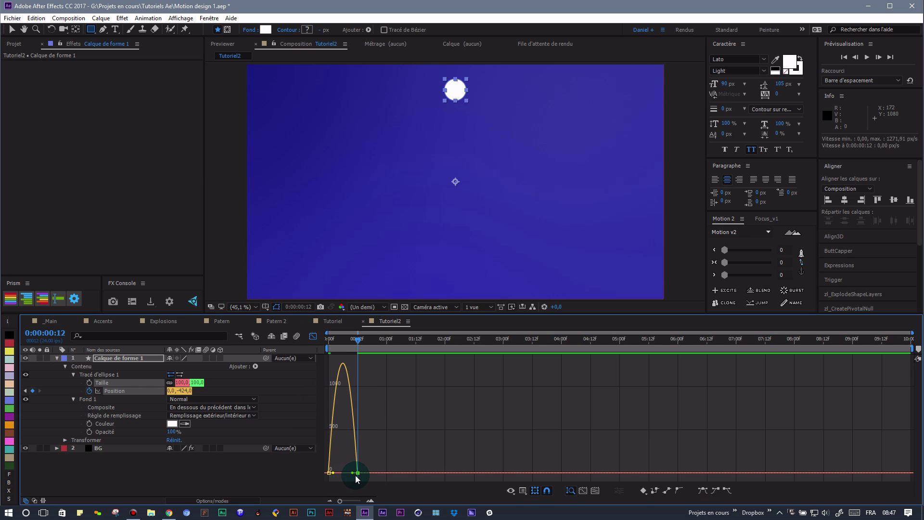
drag(354, 475, 329, 478)
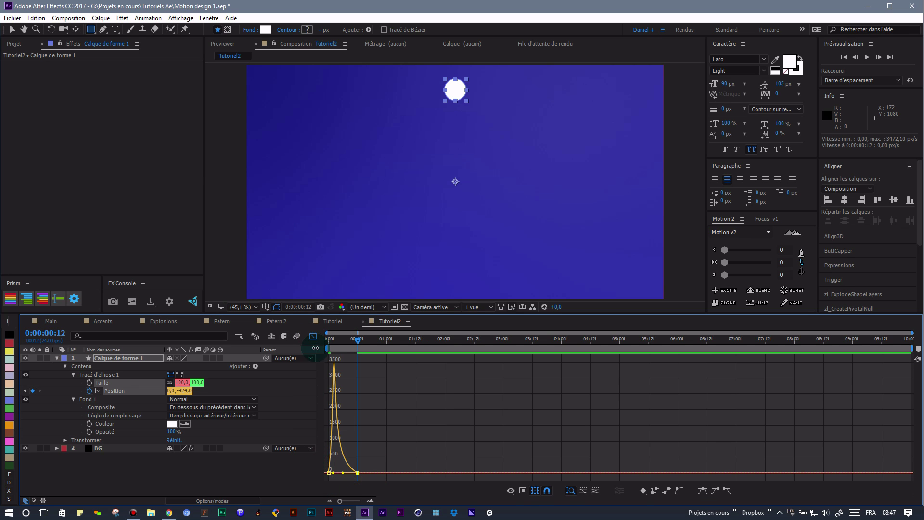
click(312, 336)
drag(357, 338, 319, 348)
key(space)
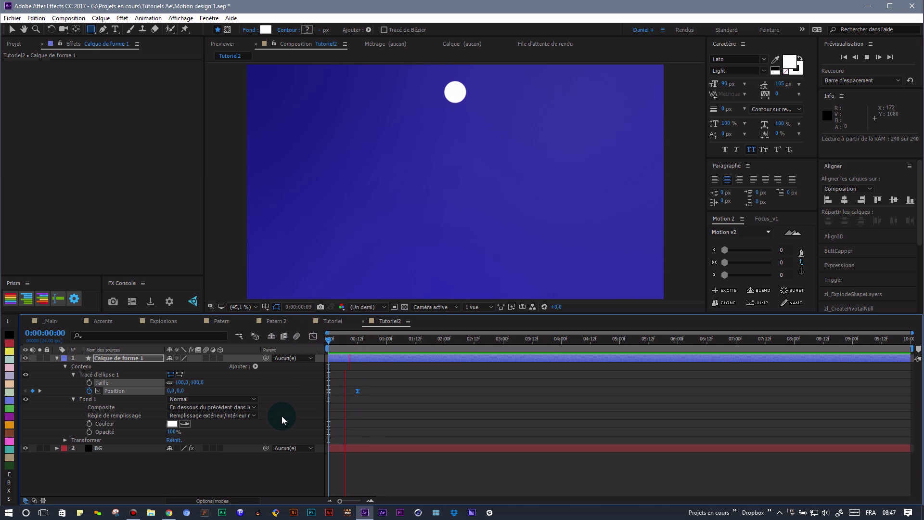
click(388, 341)
Step: At frame 6, unlink the ellipse path's Size proportions and set the size to 10, 100
key(Home)
click(370, 501)
click(371, 501)
drag(330, 343, 392, 348)
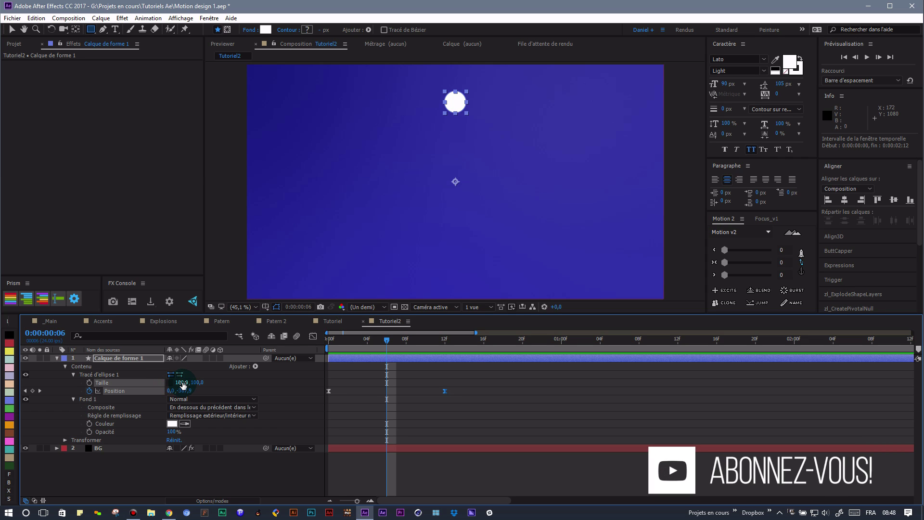
drag(182, 382, 140, 382)
text(10)
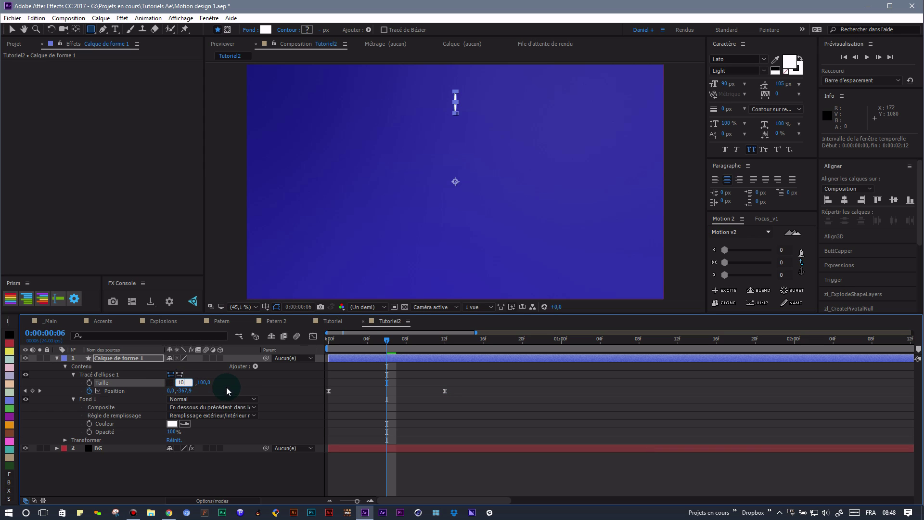
click(233, 382)
click(305, 412)
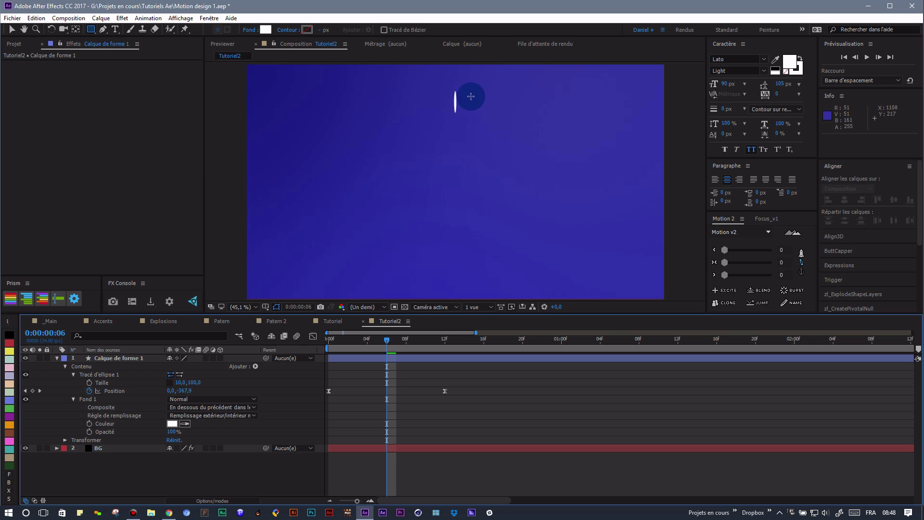
Step: Keyframe the ellipse's Size at frame 6 and set it to 0, 0 at the start of the composition
mouse_move(387, 341)
mouse_down()
mouse_move(315, 346)
mouse_move(443, 340)
mouse_move(387, 341)
mouse_up()
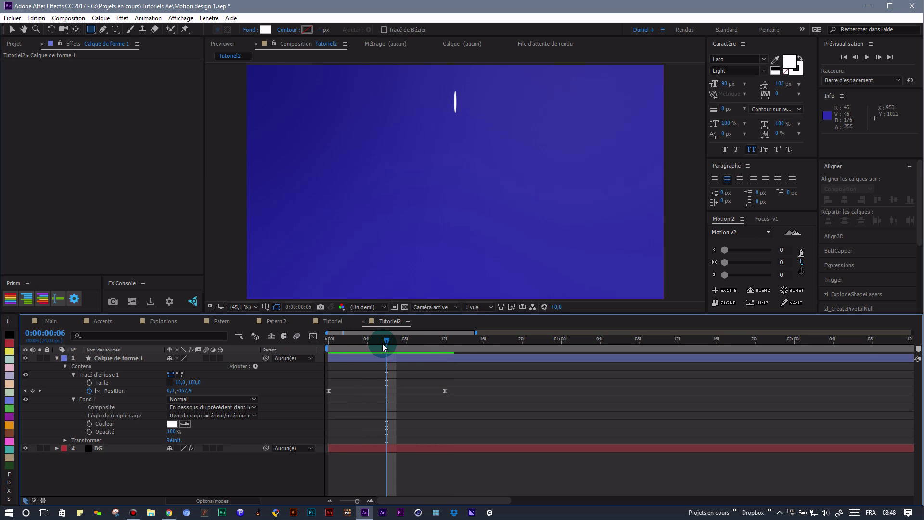
click(90, 383)
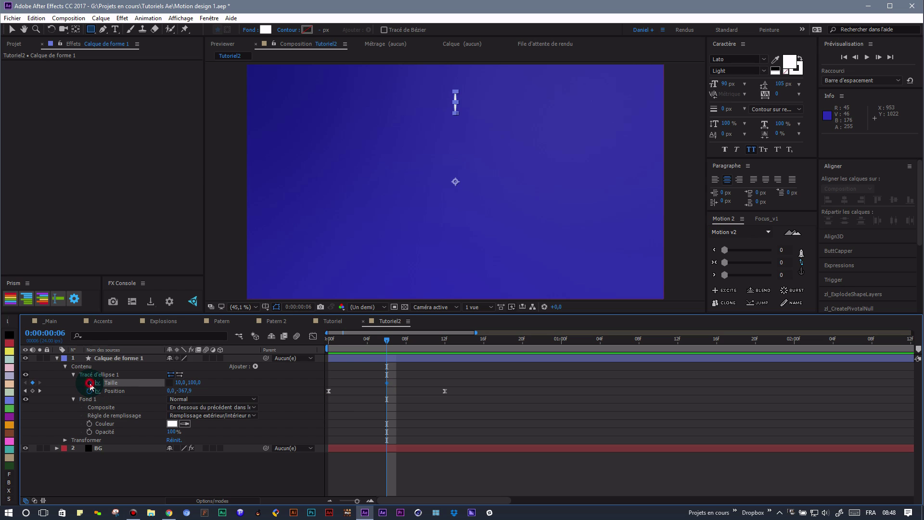
drag(390, 342, 328, 342)
click(180, 382)
text(0)
key(Return)
text(0)
click(262, 384)
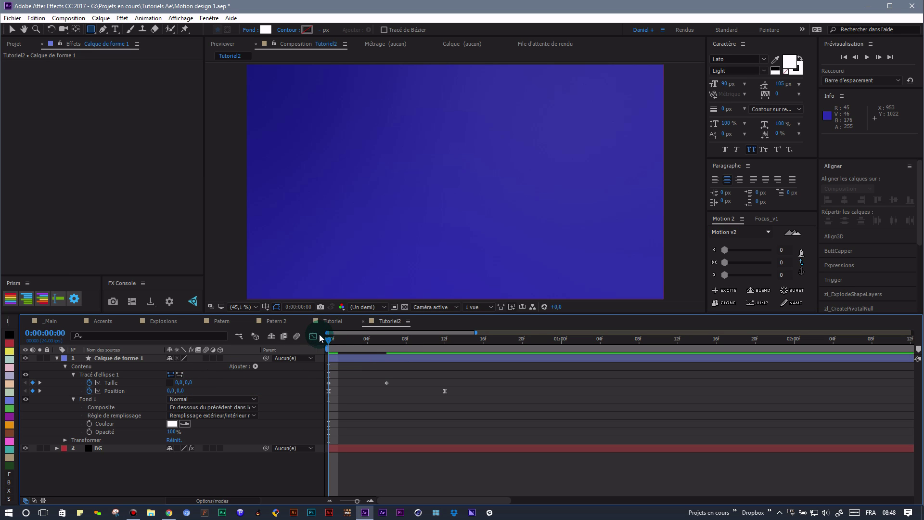
Step: Set the ellipse's Size to 0, 0 at frame 12
drag(330, 343, 444, 343)
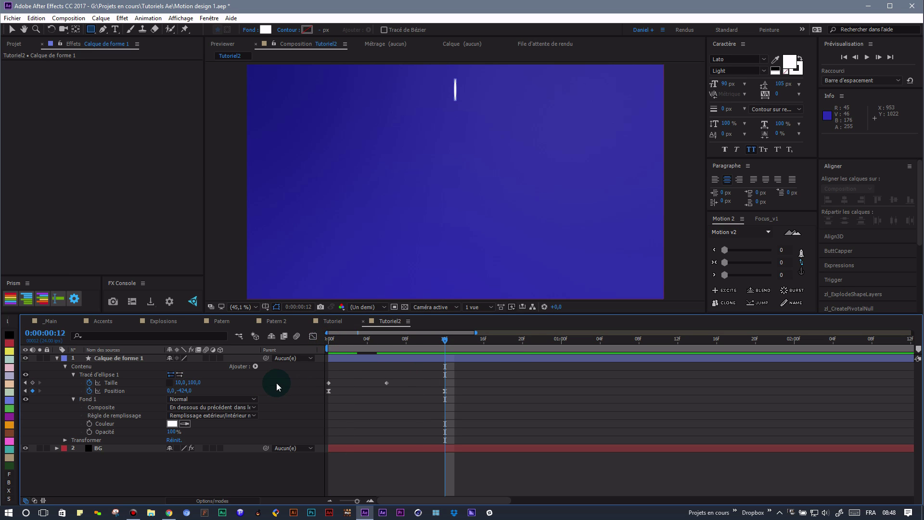
text(0)
click(237, 379)
click(196, 383)
text(0)
key(Return)
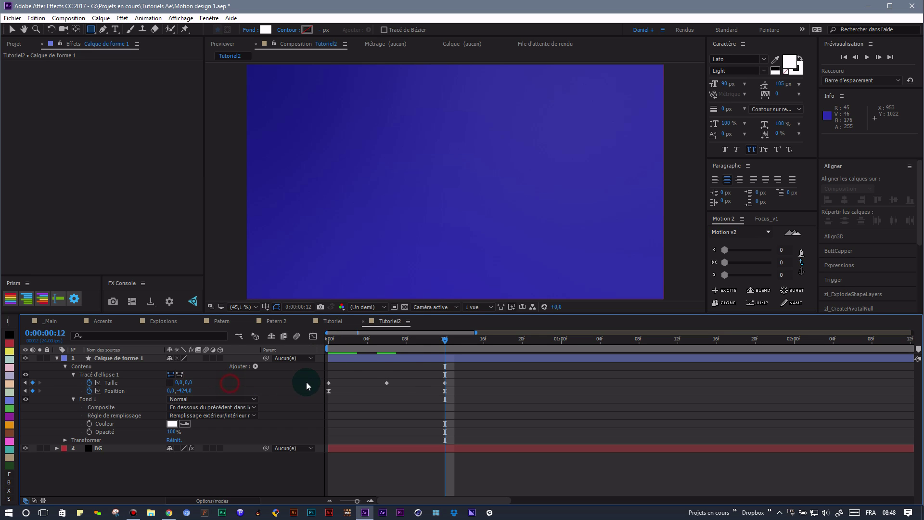
Step: Apply Easy Ease to the three Size keyframes and preview the animation with the work area trimmed to 15 frames
drag(458, 375, 323, 384)
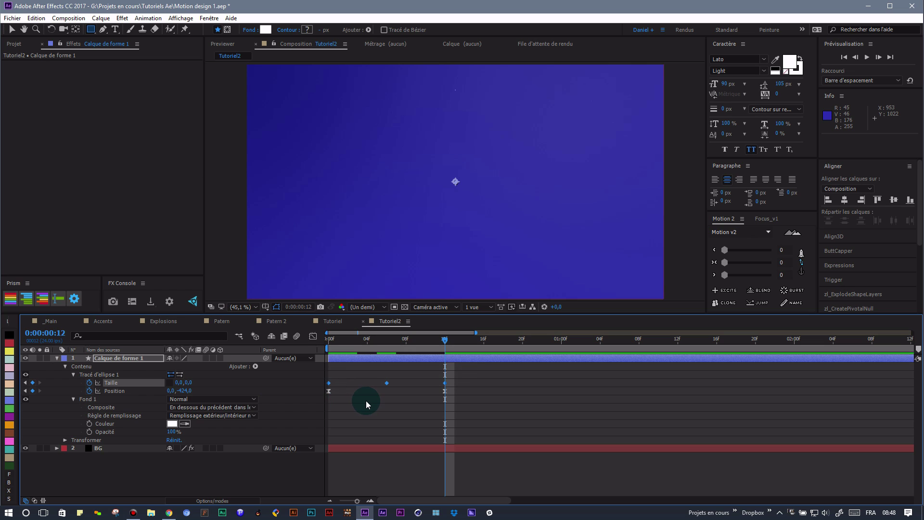
key(F9)
drag(389, 338, 303, 351)
click(287, 415)
key(space)
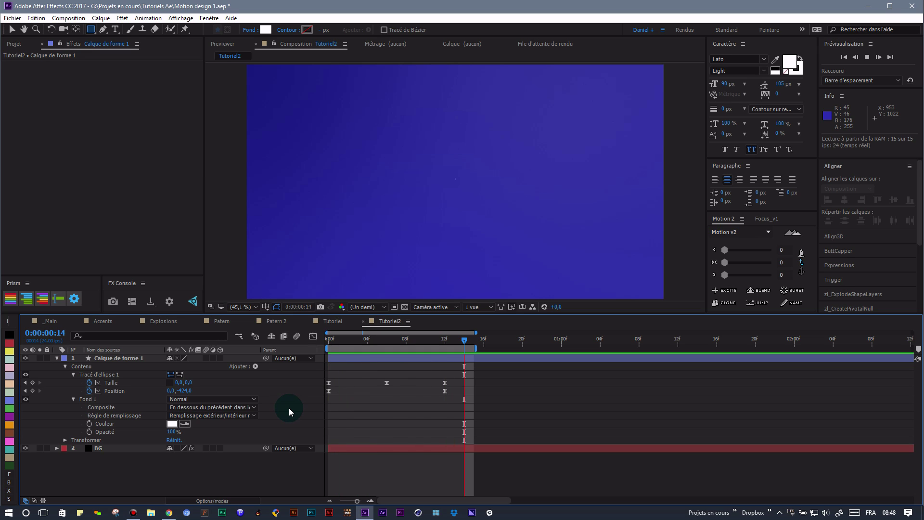
drag(452, 340, 319, 345)
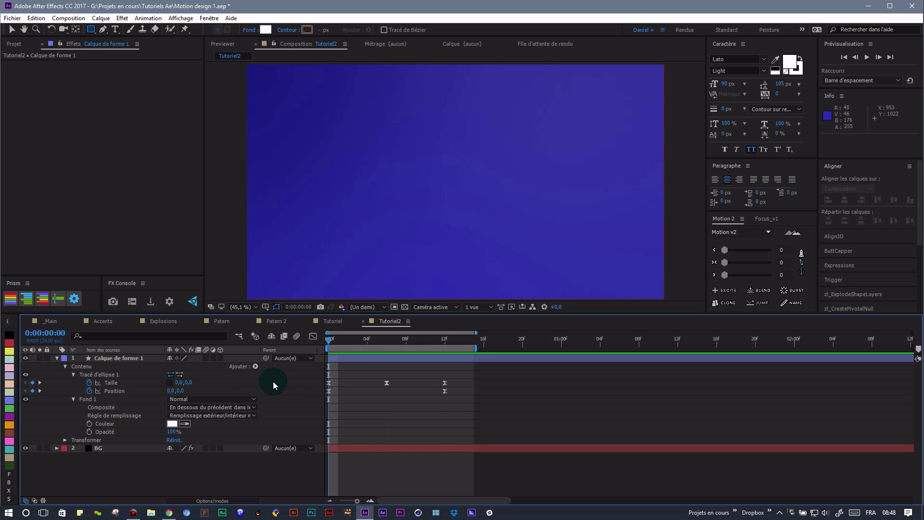
Step: Add a Repeater to the shape layer's contents and set its transform Position to 0, 0
click(255, 366)
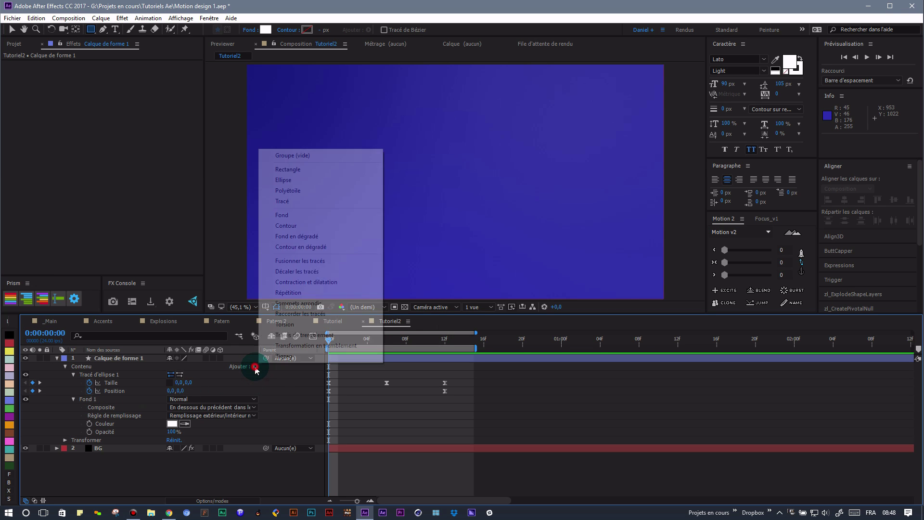
click(298, 295)
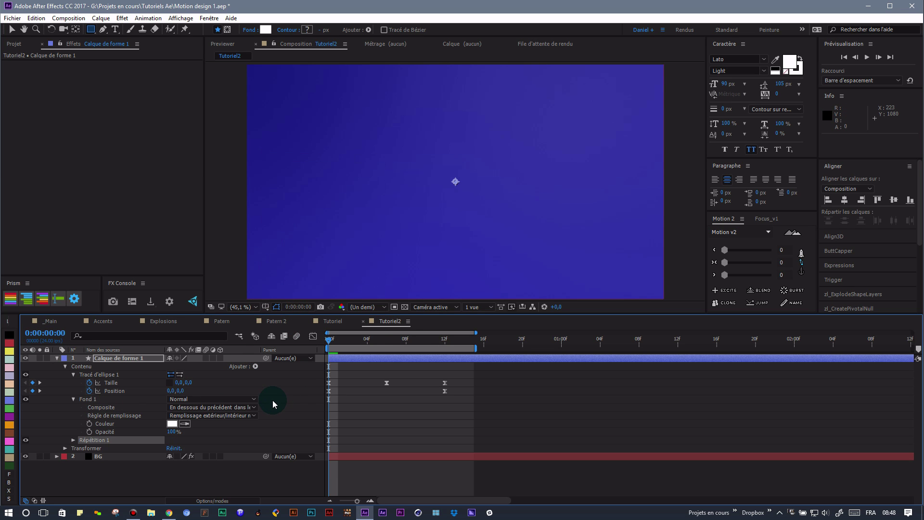
click(74, 440)
click(330, 340)
drag(330, 340, 386, 340)
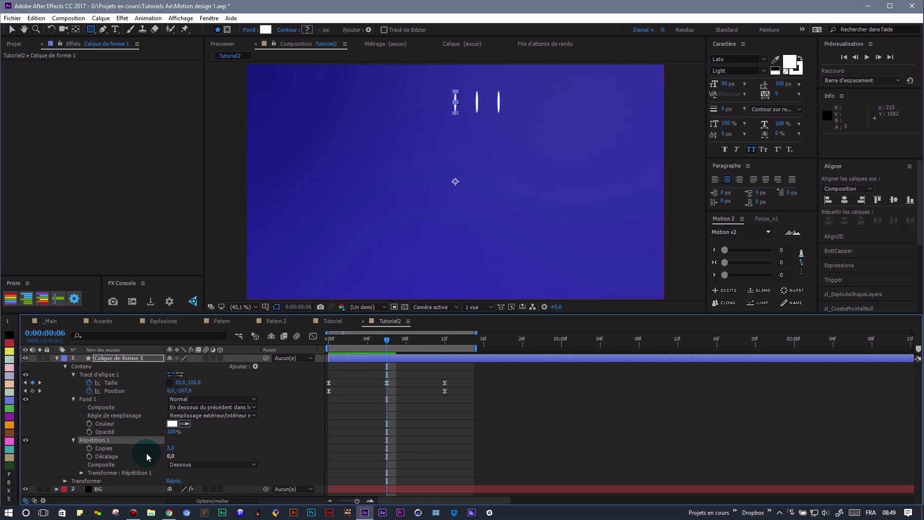
click(82, 472)
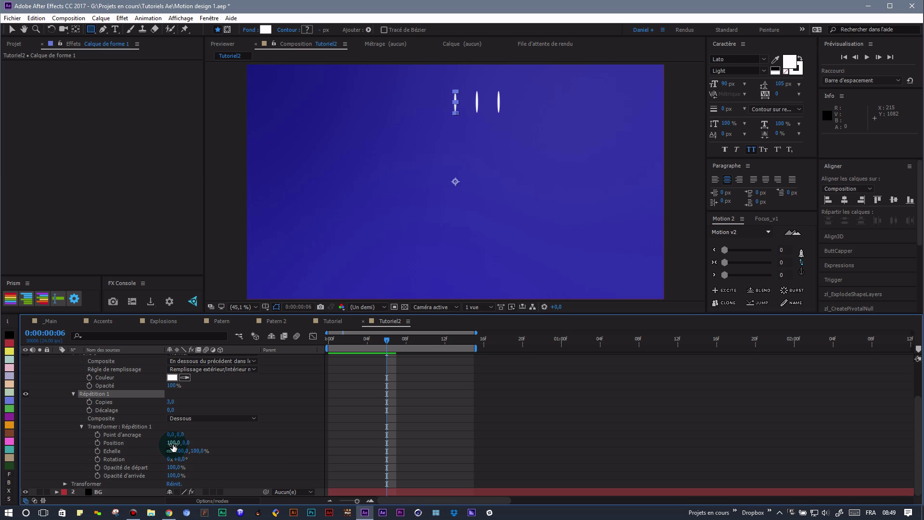
click(172, 444)
text(0)
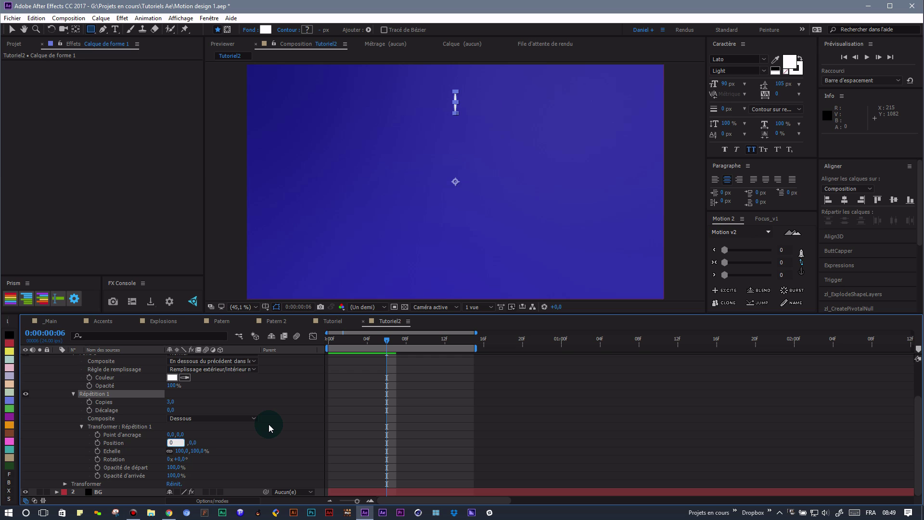
key(Return)
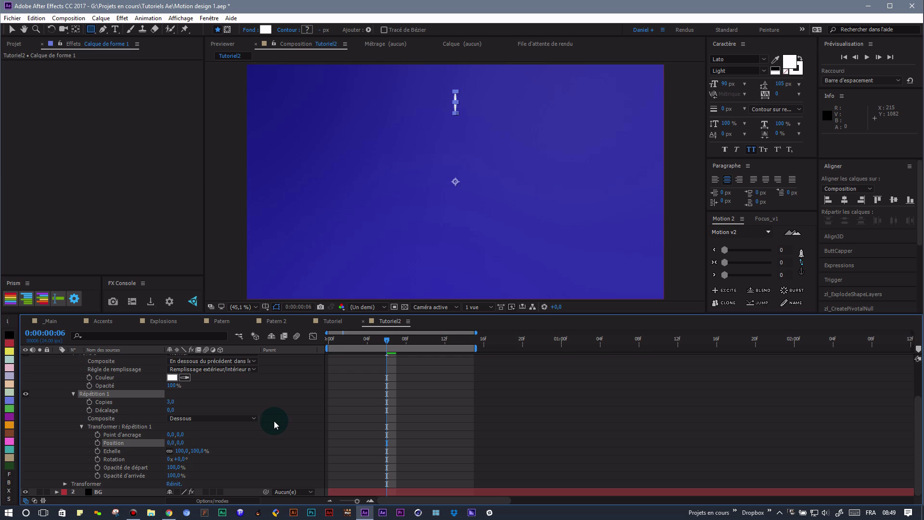
Step: Give the Repeater's Rotation the expression 360/content("Répétition 1").copies, linked to its Copies property
alt+click(98, 459)
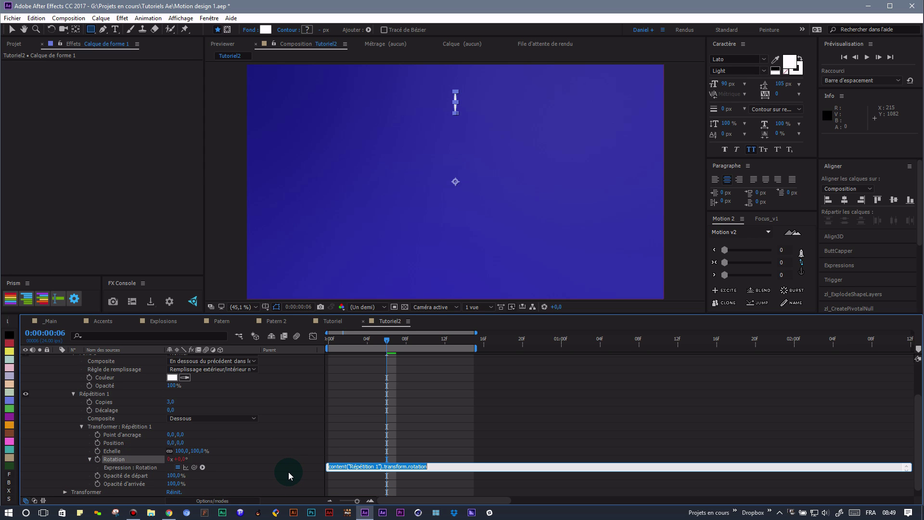
text(360)
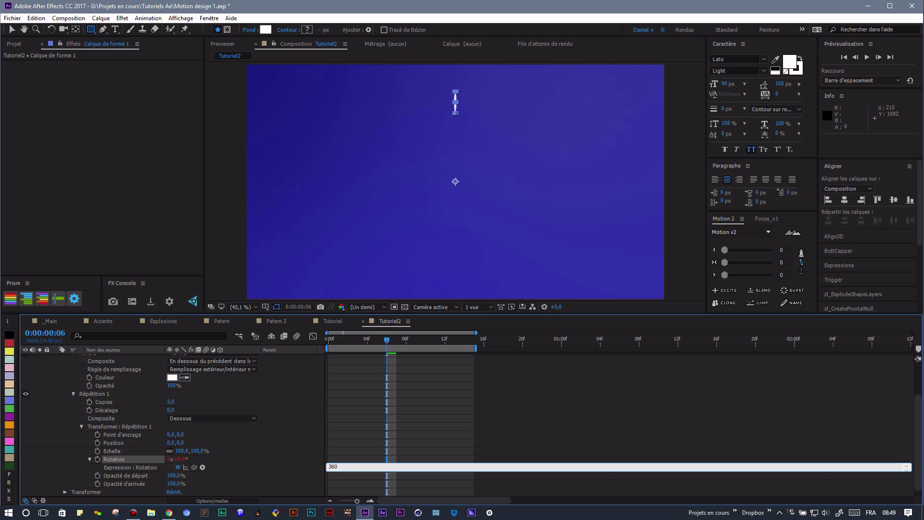
click(194, 467)
drag(195, 467, 110, 404)
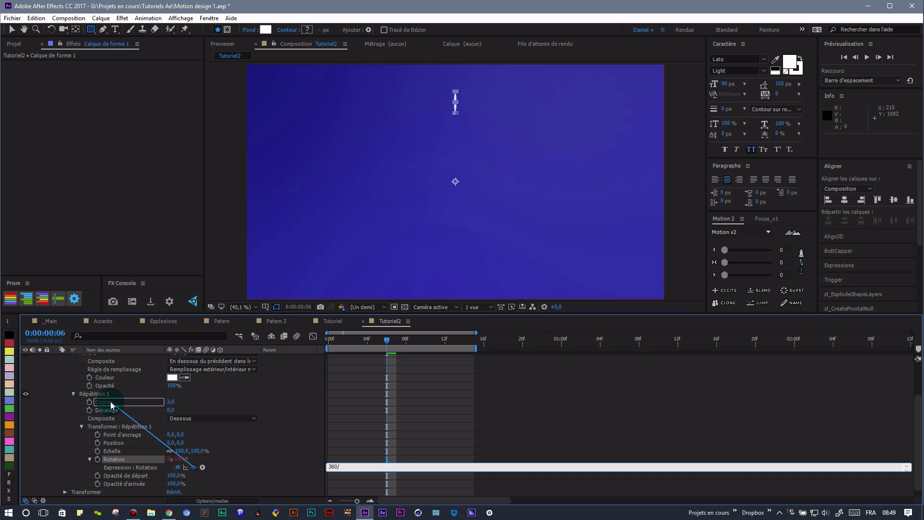
drag(111, 403, 111, 402)
click(295, 413)
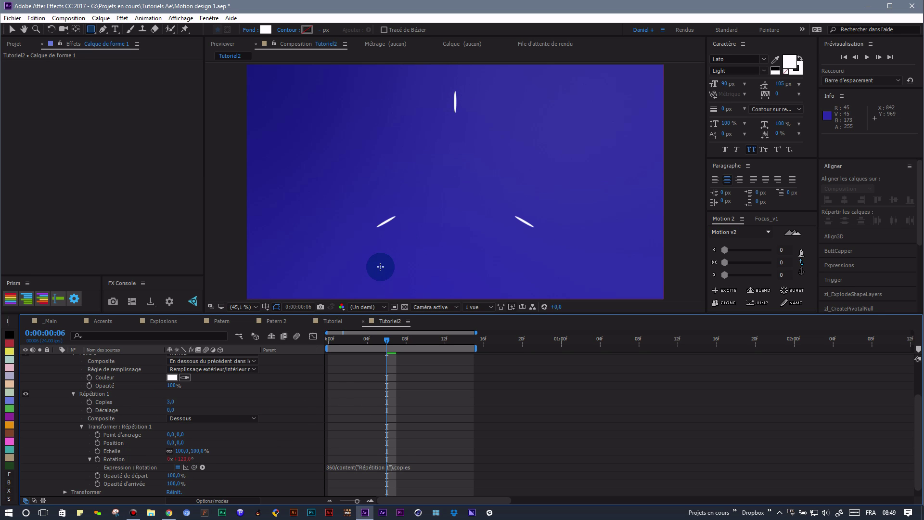
Step: Set the Repeater's Copies to 20 and preview the burst from the start
mouse_move(171, 401)
mouse_down()
mouse_move(193, 401)
mouse_move(173, 403)
mouse_up()
click(173, 402)
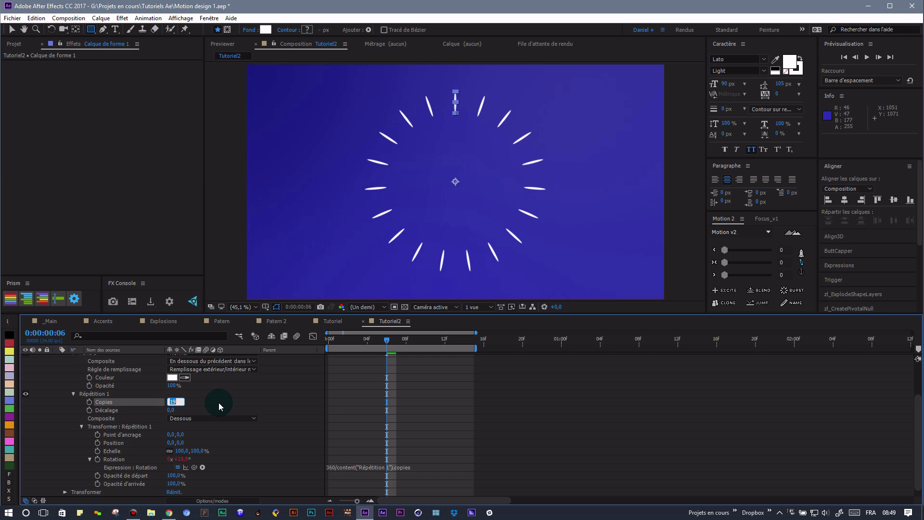
text(20)
click(238, 404)
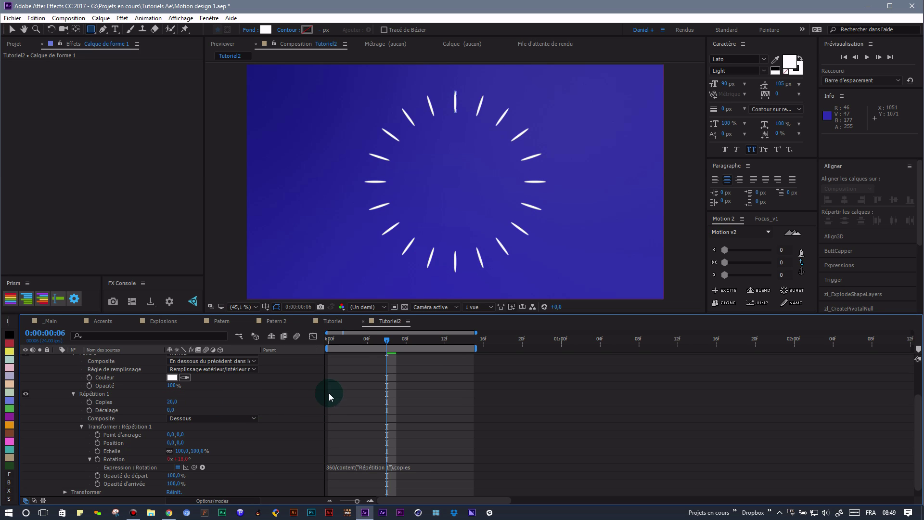
drag(387, 340, 303, 343)
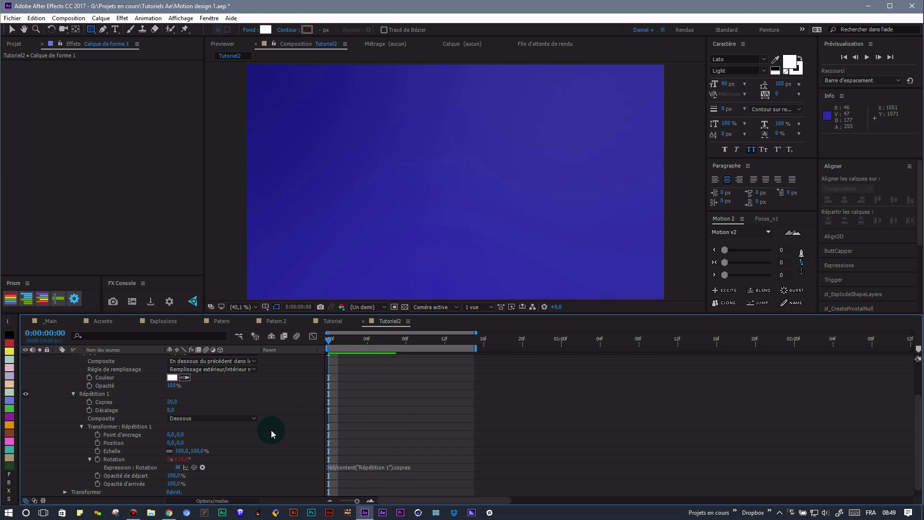
key(space)
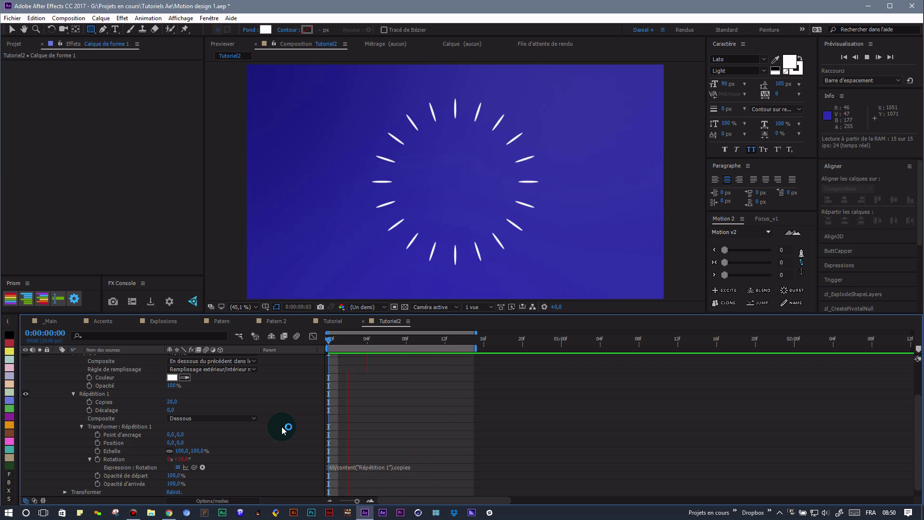
key(space)
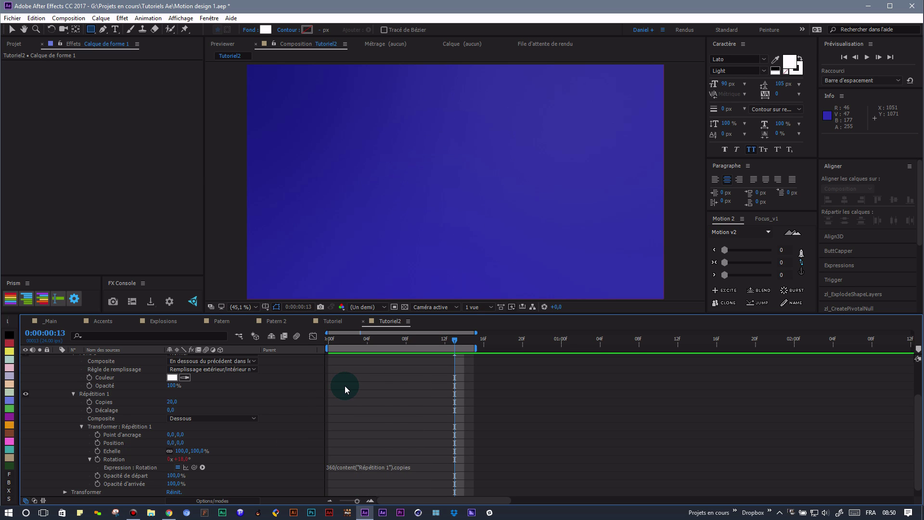
Step: Stretch the Size and Position keyframes so the last ones fall at frame 16, and preview over a work area extended to 22 frames
key(u)
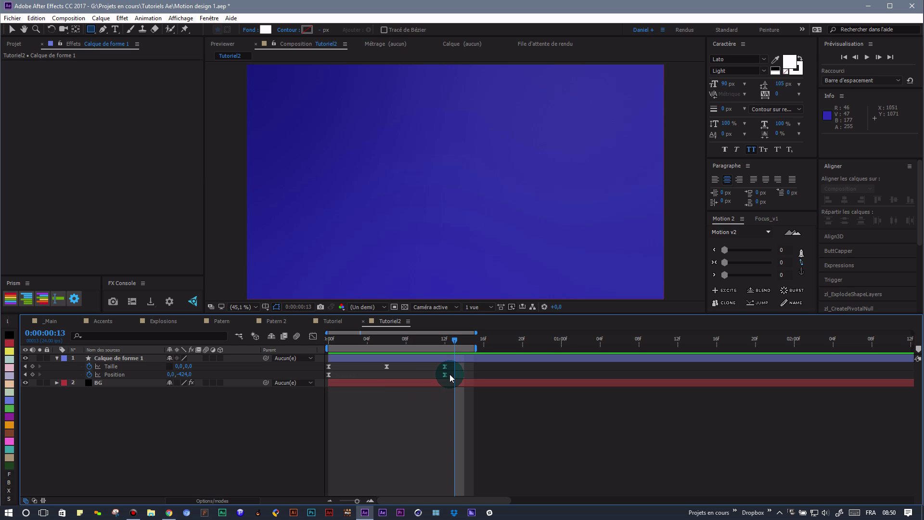
drag(476, 351, 543, 351)
drag(457, 375, 314, 368)
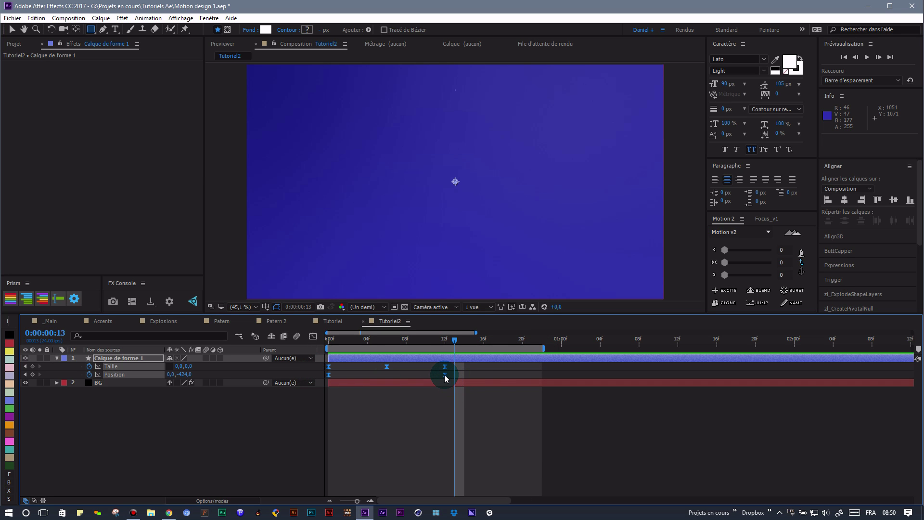
mouse_move(445, 378)
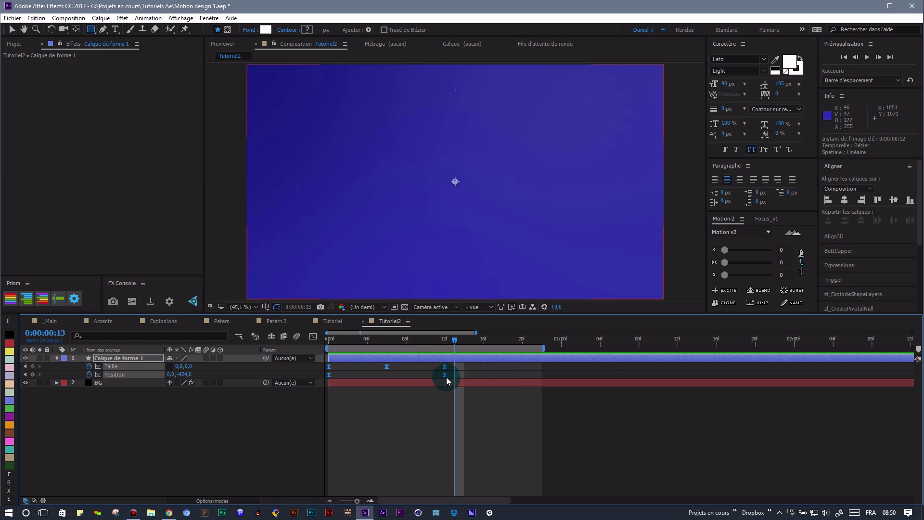
drag(446, 379, 481, 378)
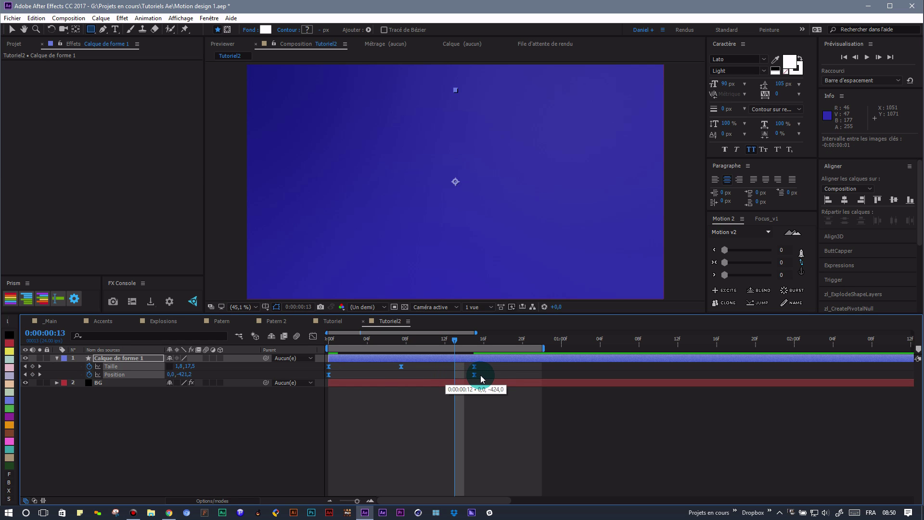
key(space)
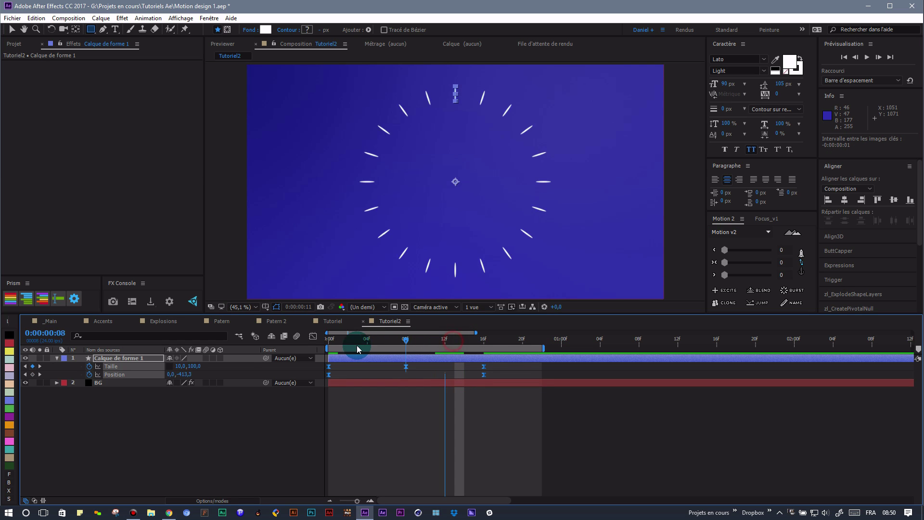
click(259, 423)
key(space)
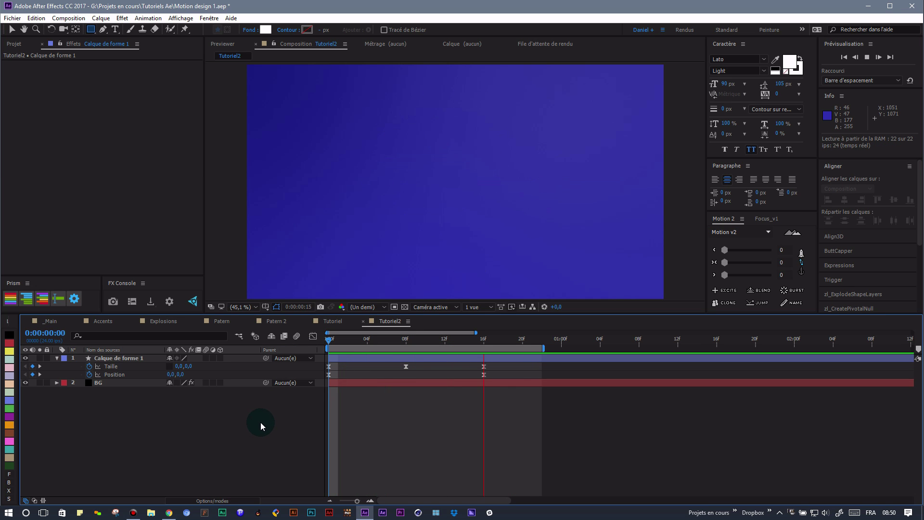
Step: Duplicate the Calque de forme 1 shape layer and expand the copy's contents
click(396, 342)
drag(396, 342, 126, 364)
click(124, 358)
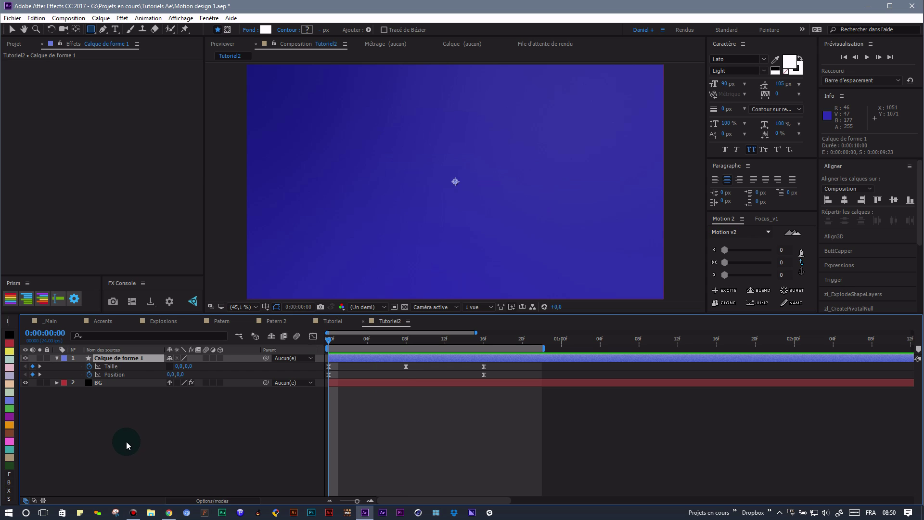
key(ctrl+d)
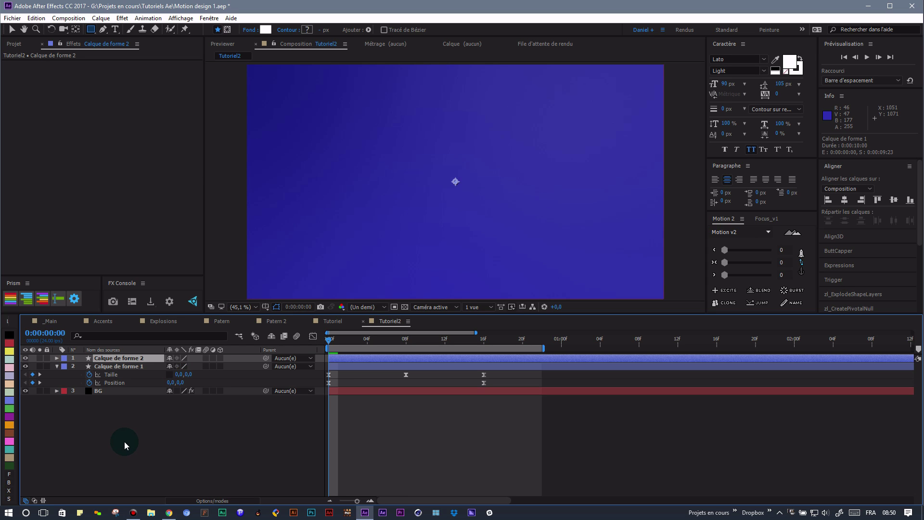
click(57, 358)
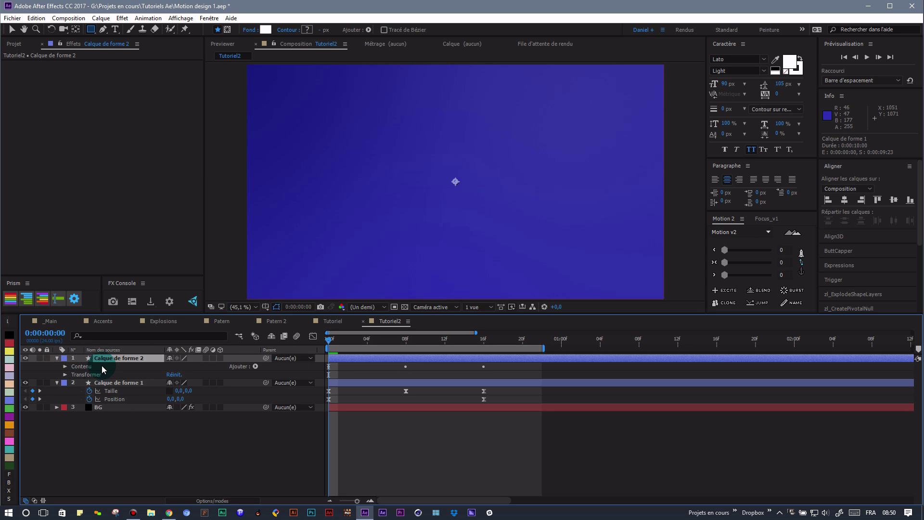
click(66, 367)
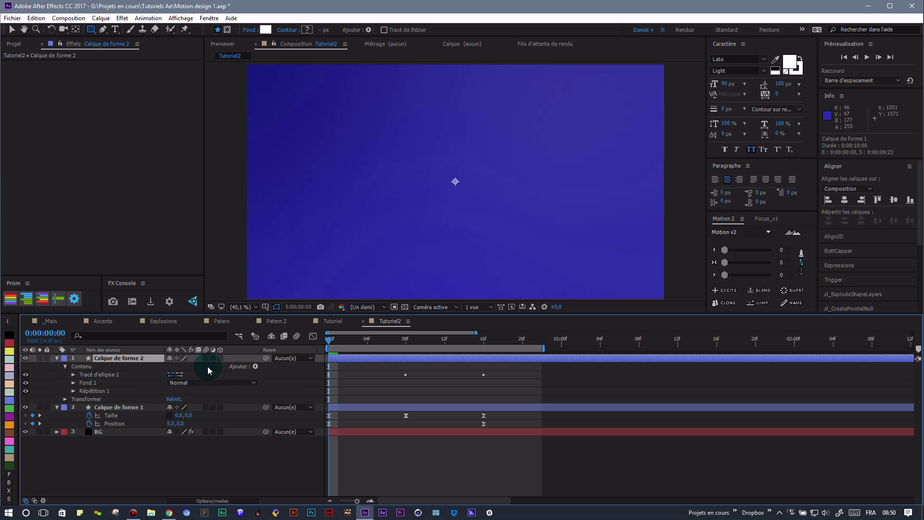
Step: Set the duplicated layer's ellipse Size to 10, 10 at the frame 8 keyframe and check that layer in solo
drag(331, 342, 409, 346)
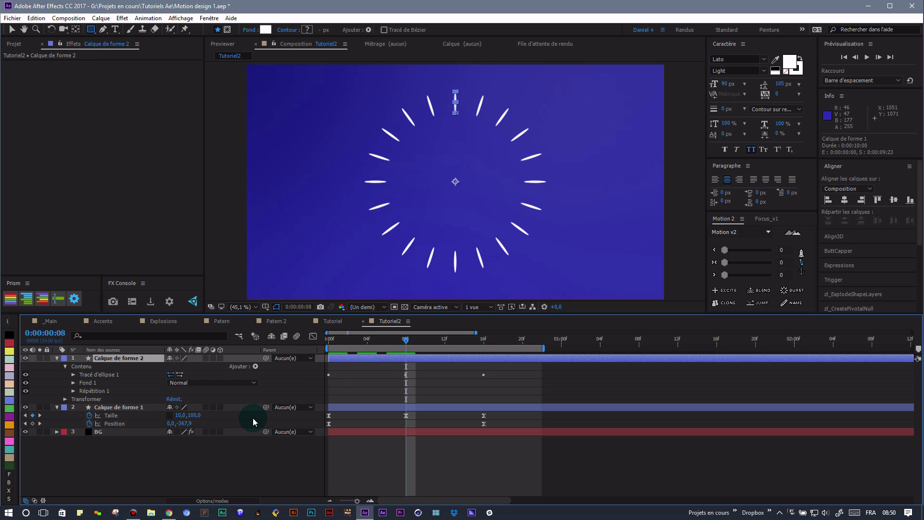
key(u)
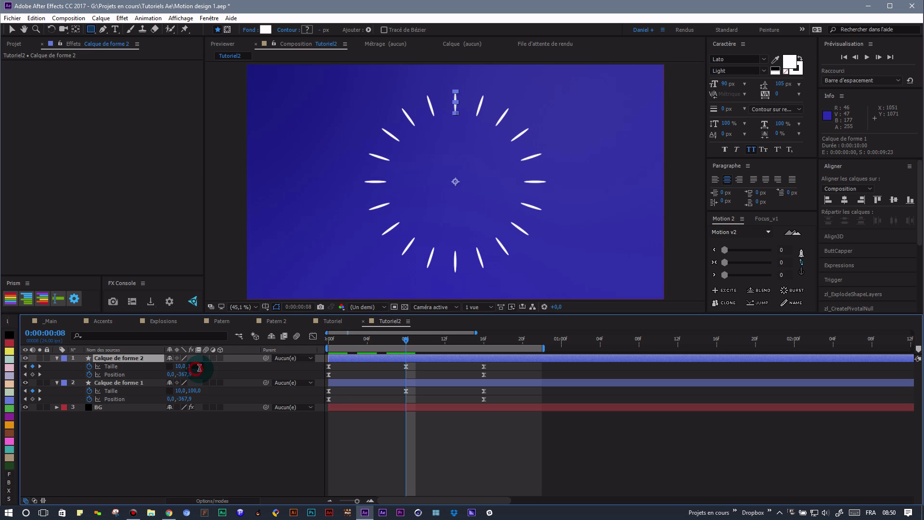
click(198, 368)
text(10)
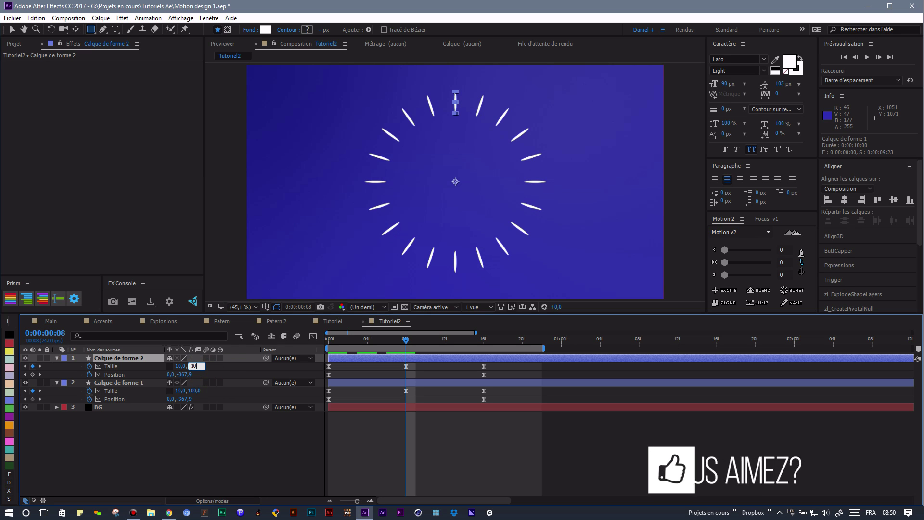
click(222, 369)
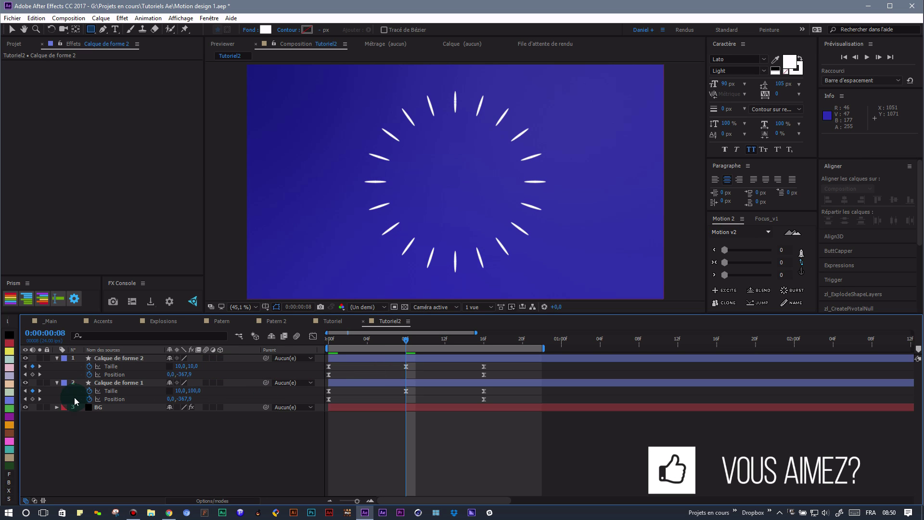
click(40, 358)
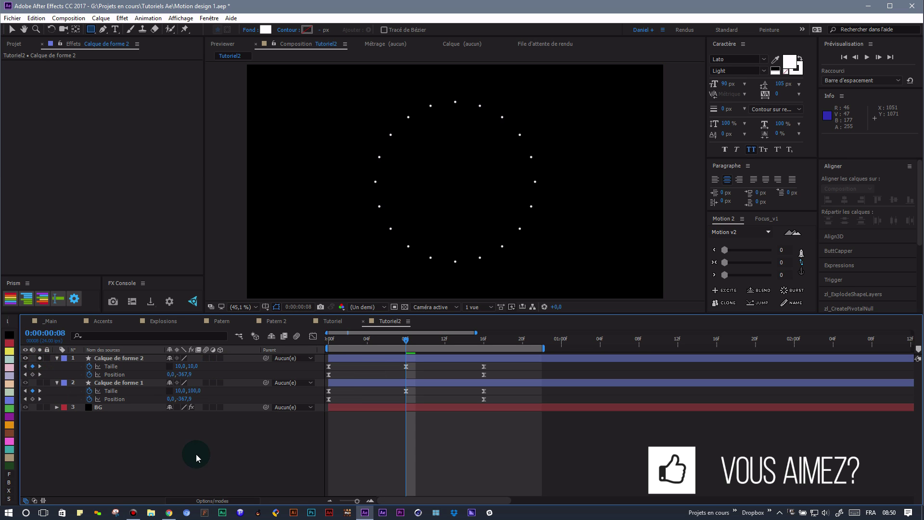
click(39, 358)
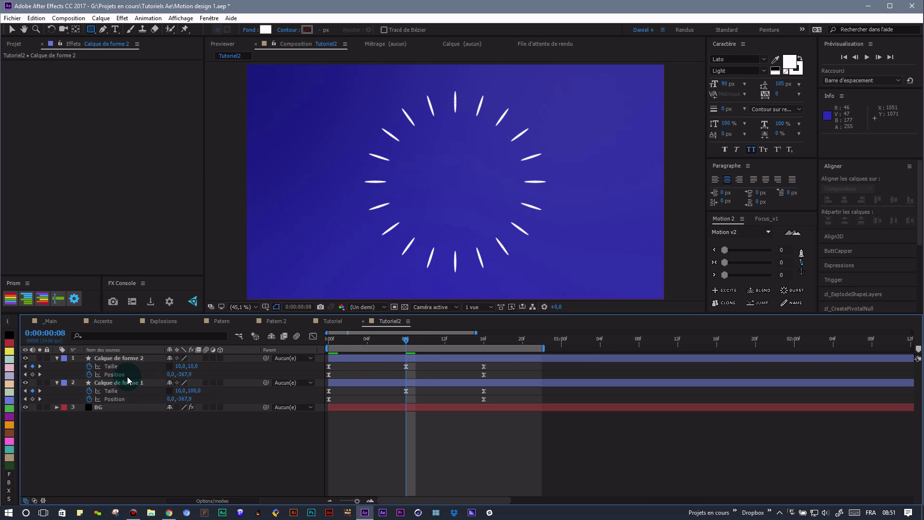
Step: Reduce the Scale of Calque de forme 2 to 81% so its dots sit inside the ring of strokes
click(133, 359)
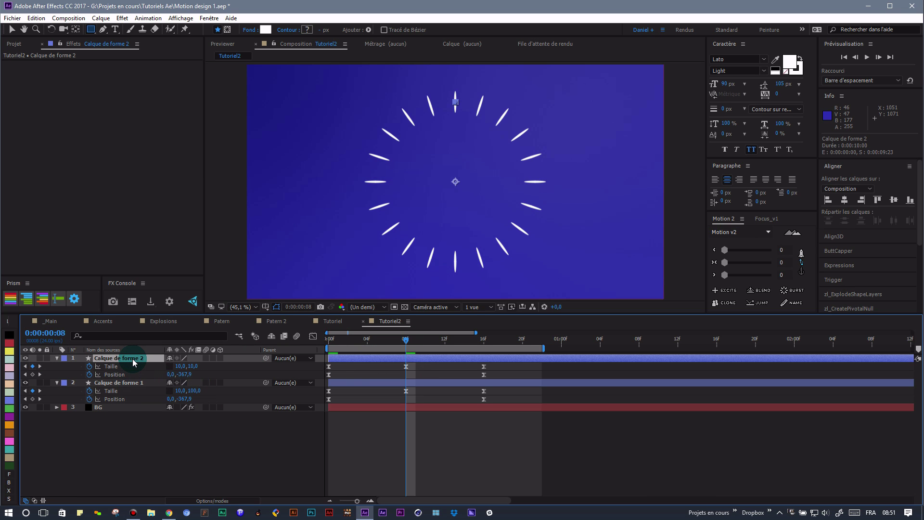
key(s)
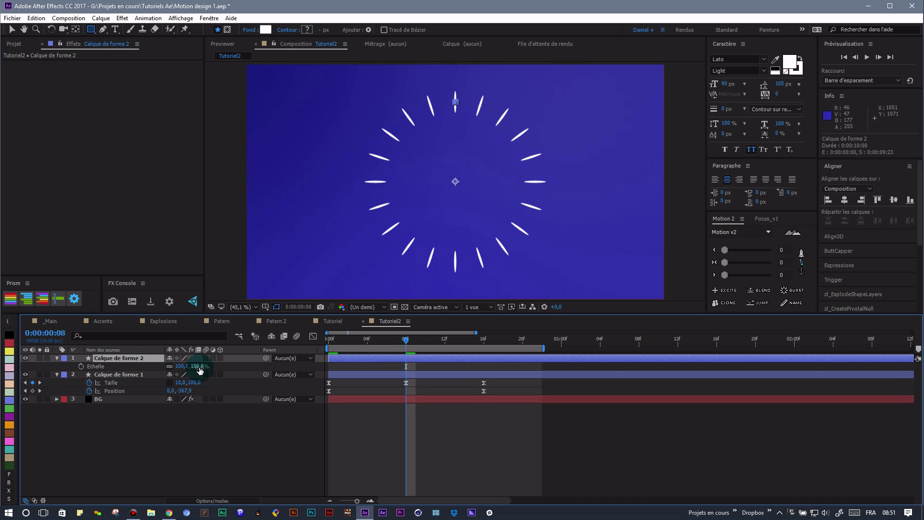
drag(199, 369, 180, 366)
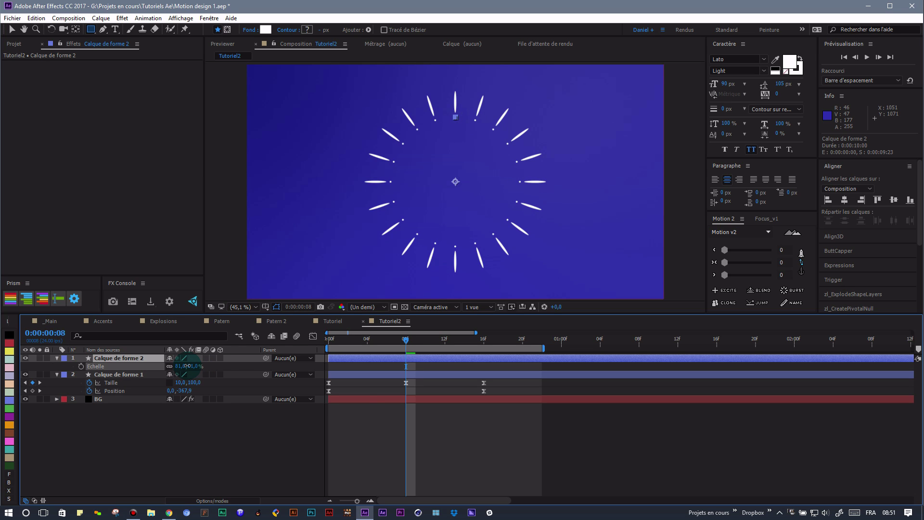
mouse_move(405, 339)
mouse_down()
mouse_move(317, 341)
mouse_move(490, 345)
mouse_move(391, 345)
mouse_move(405, 345)
mouse_up()
Step: Scale a duplicate of Calque de forme 2 to 119% for an outer ring of dots, and preview the burst from the start
click(112, 359)
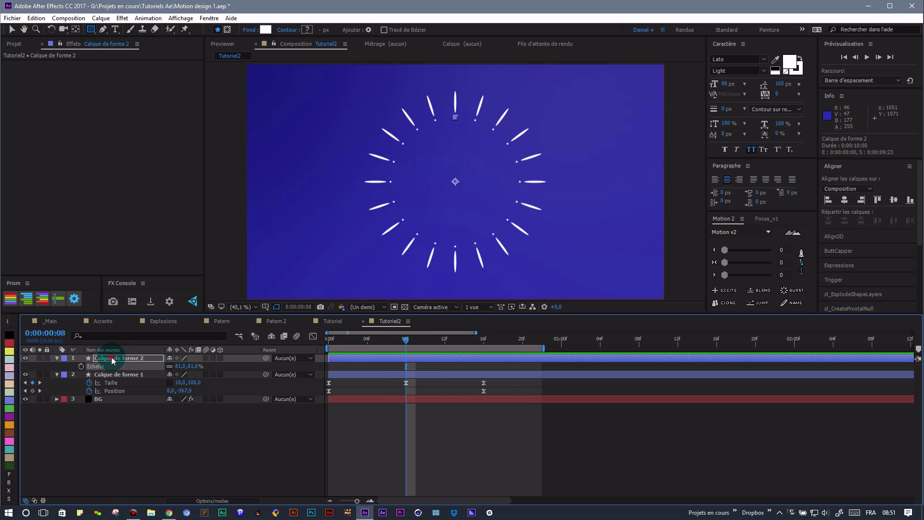
key(ctrl+d)
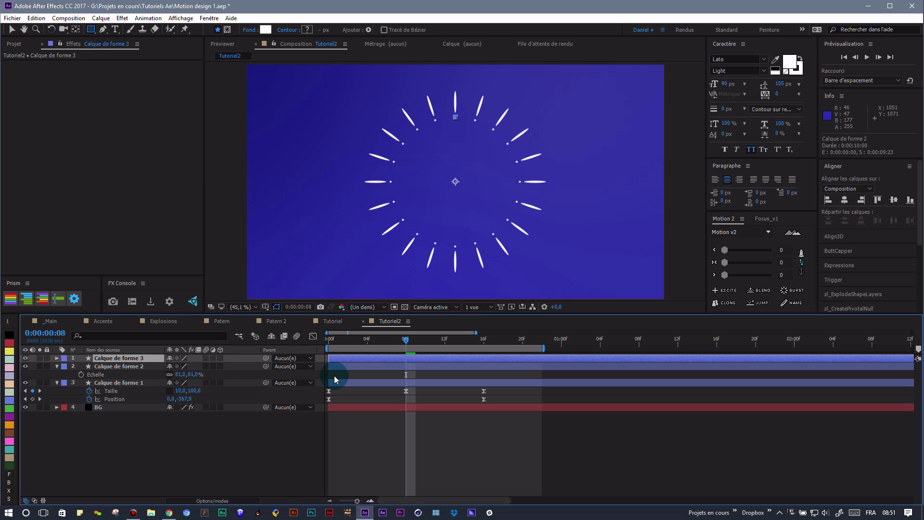
key(s)
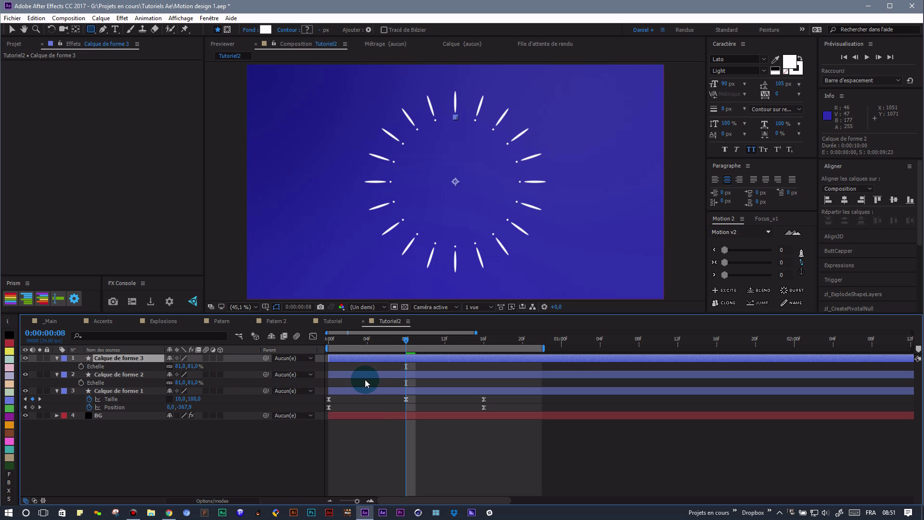
drag(192, 369, 209, 369)
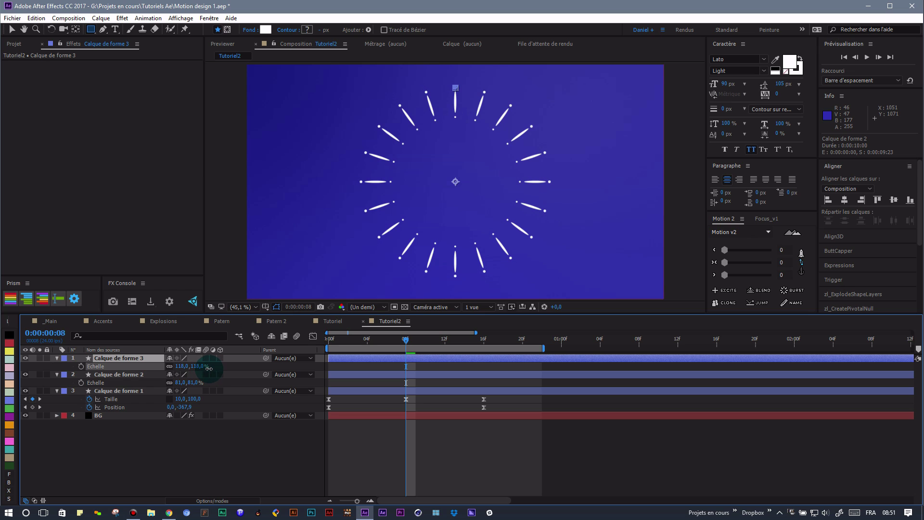
drag(406, 343, 318, 349)
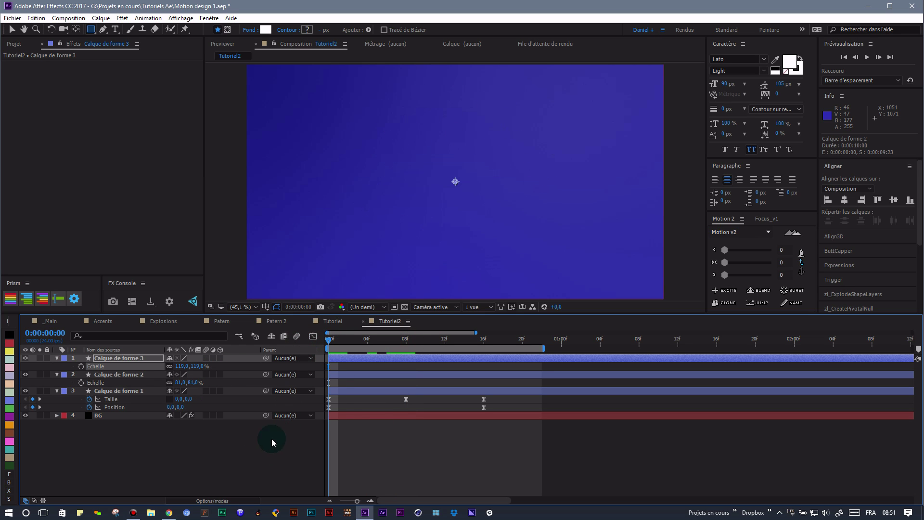
click(258, 453)
key(space)
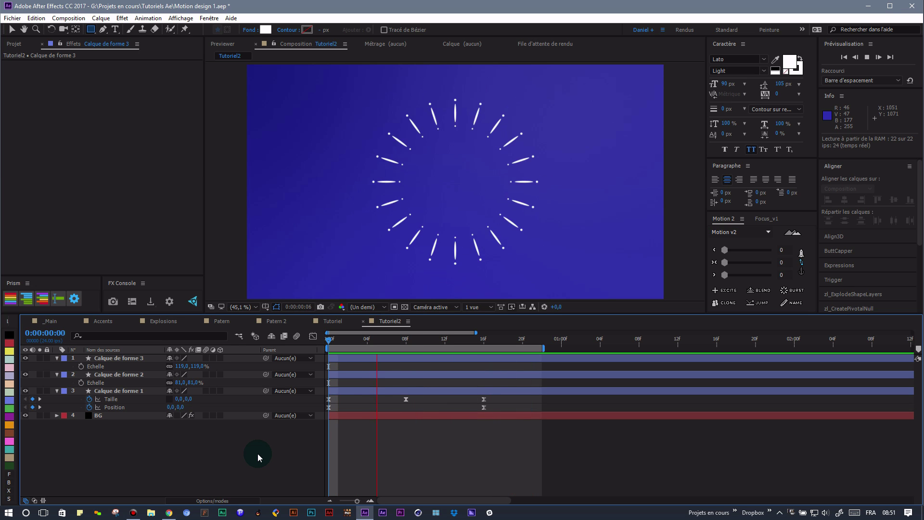
key(space)
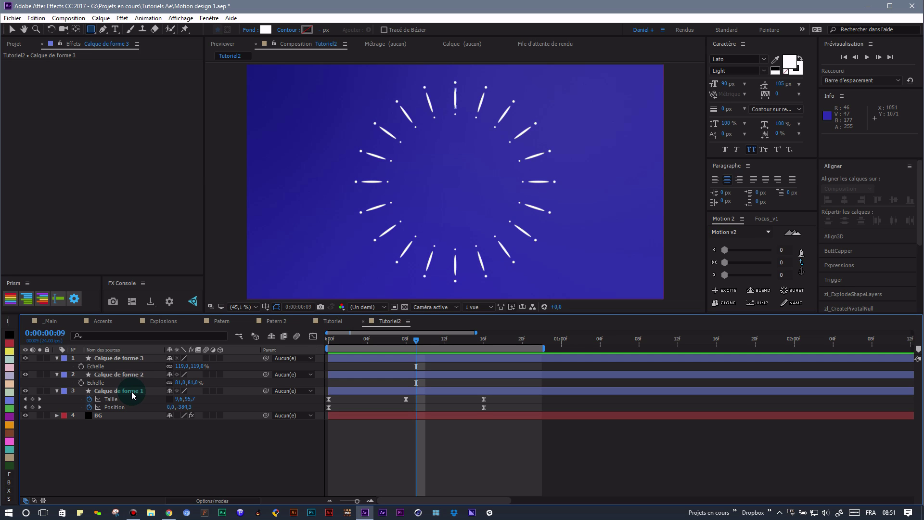
Step: Duplicate Calque de forme 2 again and set the copy's Scale to 100%
click(132, 375)
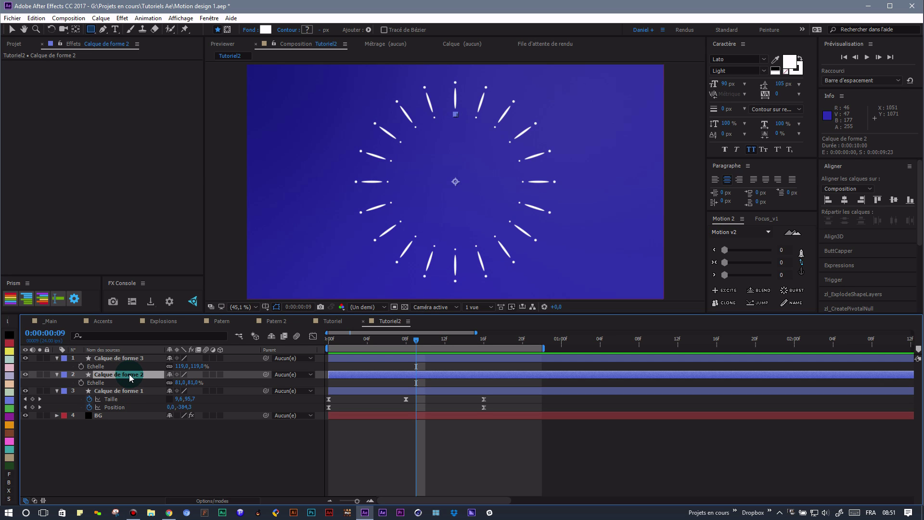
key(ctrl+d)
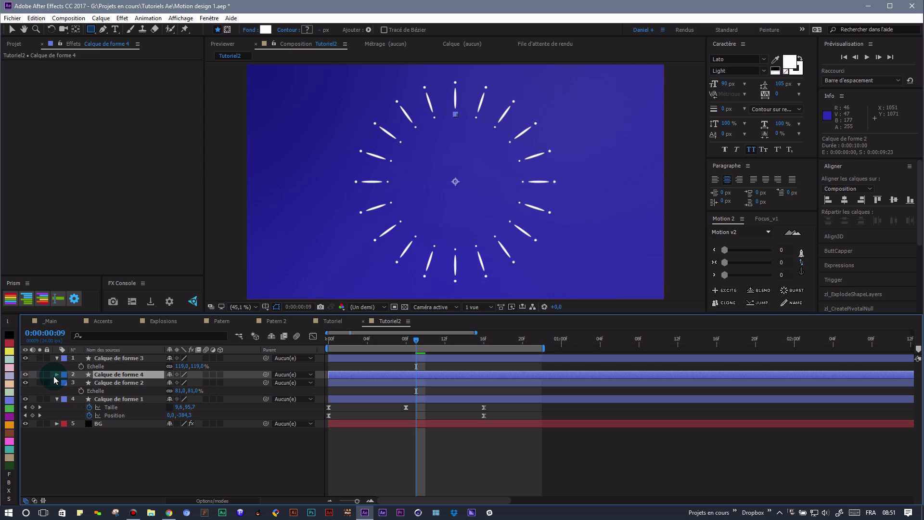
click(56, 375)
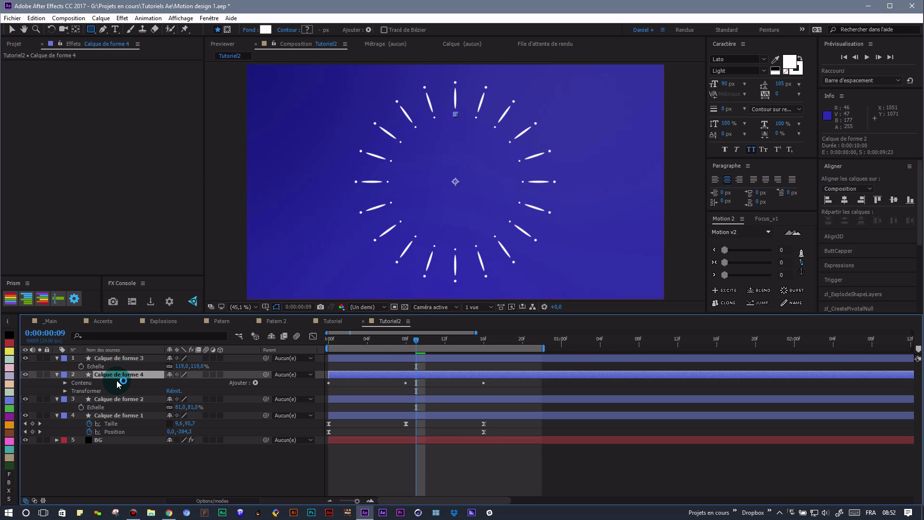
key(s)
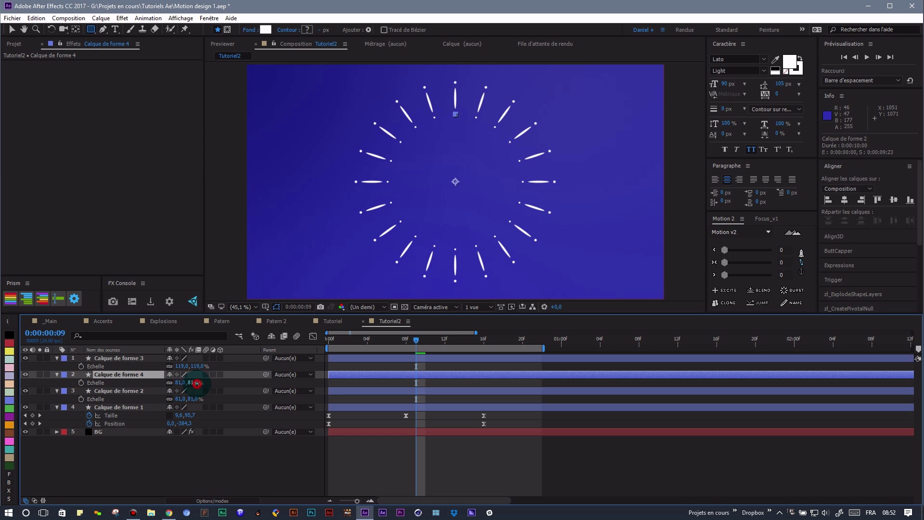
text(1)
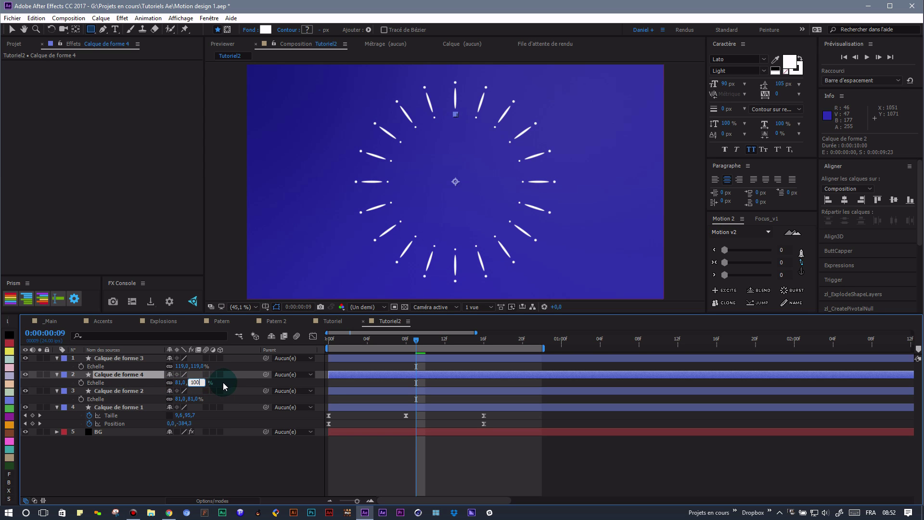
click(210, 387)
Step: Set the Rotation of Calque de forme 4 to 9° to place its dots between the strokes
key(r)
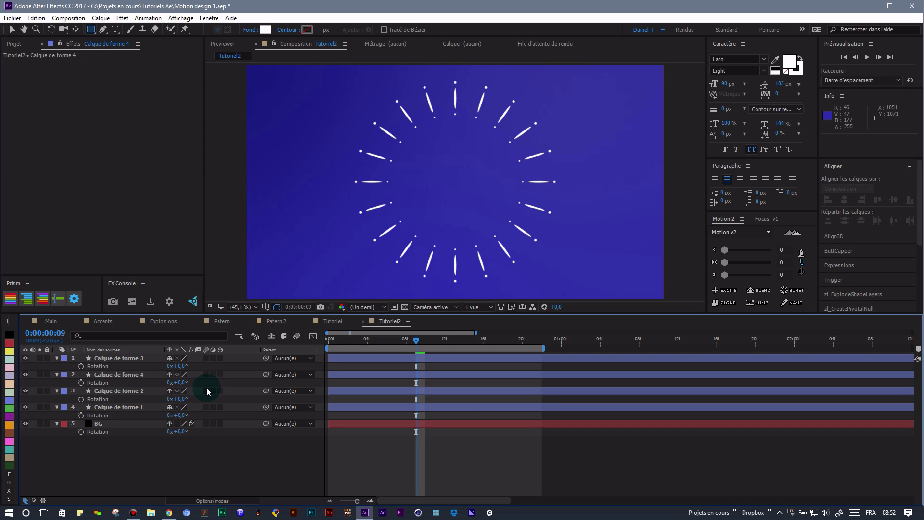
click(122, 376)
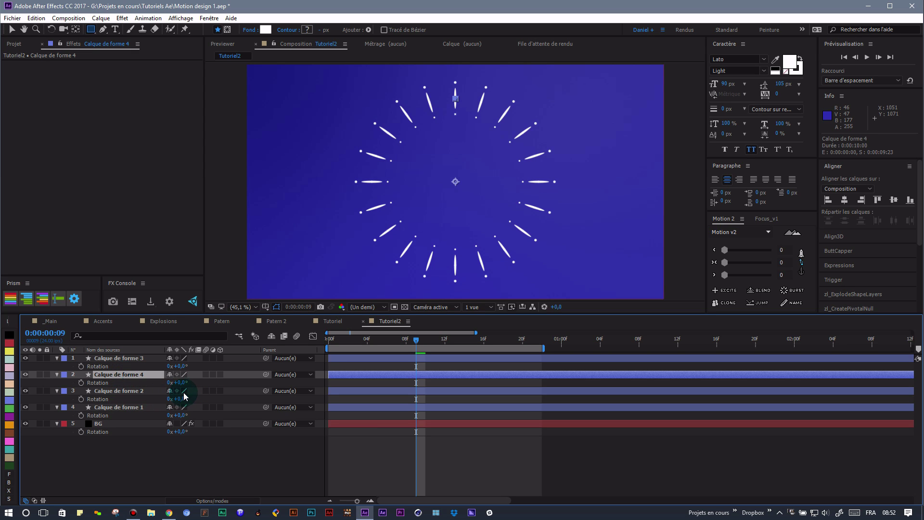
drag(184, 383, 186, 383)
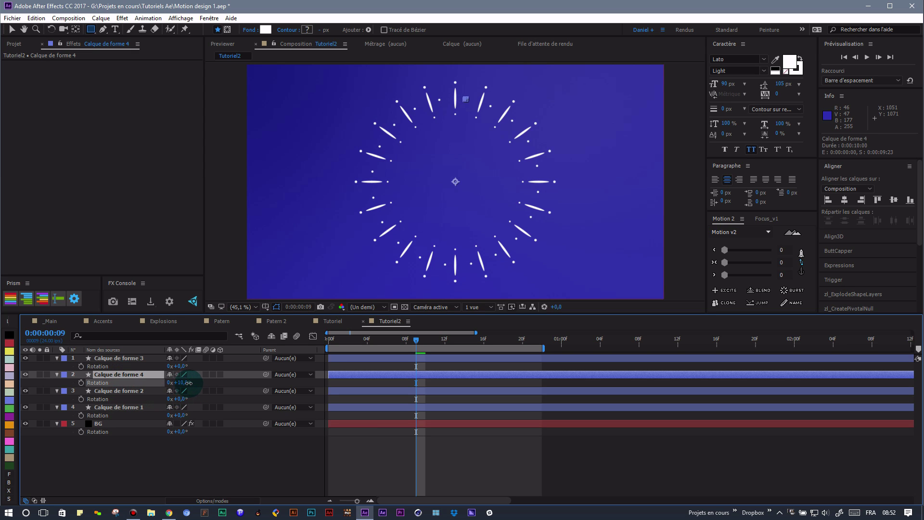
drag(187, 385, 191, 386)
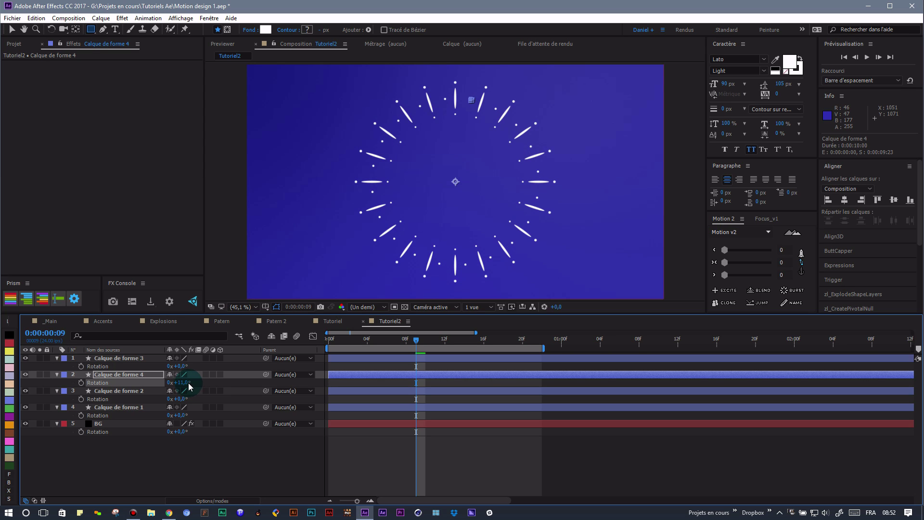
text(10)
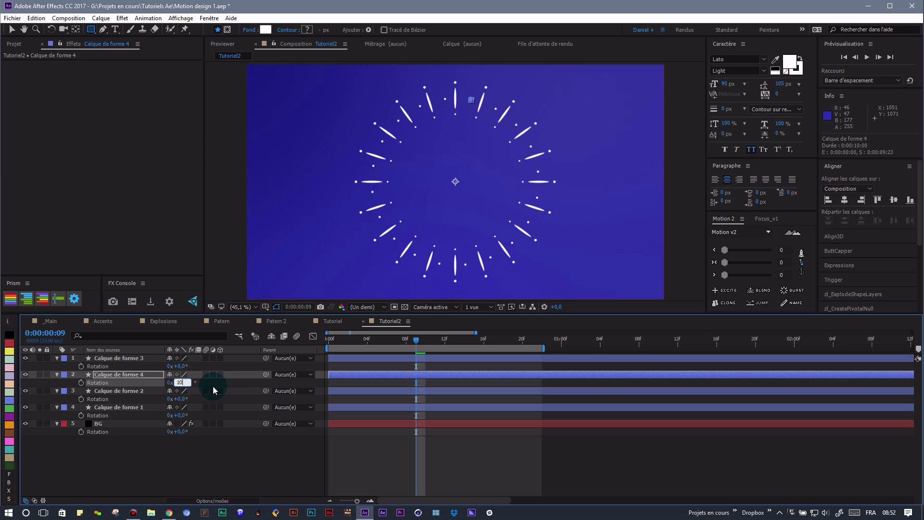
click(206, 447)
drag(186, 382, 183, 384)
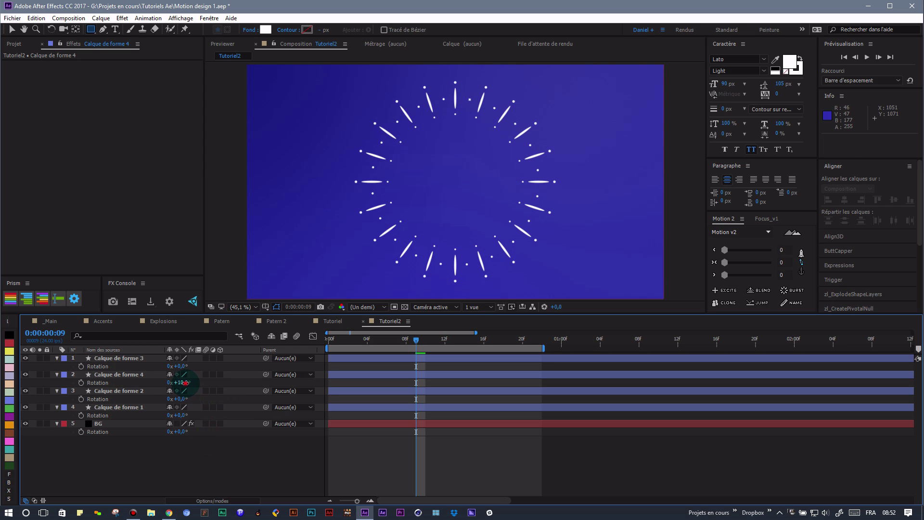
key(Return)
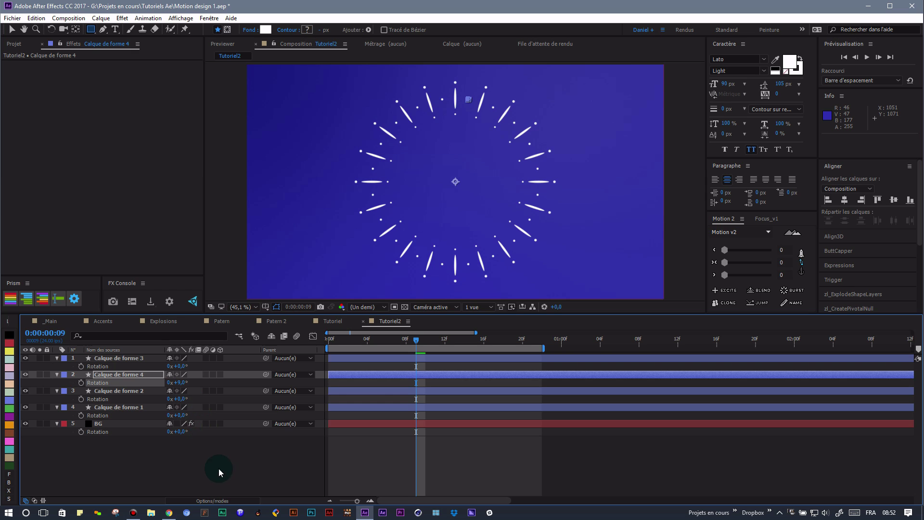
Step: Preview the burst from the start and offset Calque de forme 2, 4 and 3 to begin at frames 1, 2 and 3
click(247, 481)
drag(416, 339, 299, 340)
key(space)
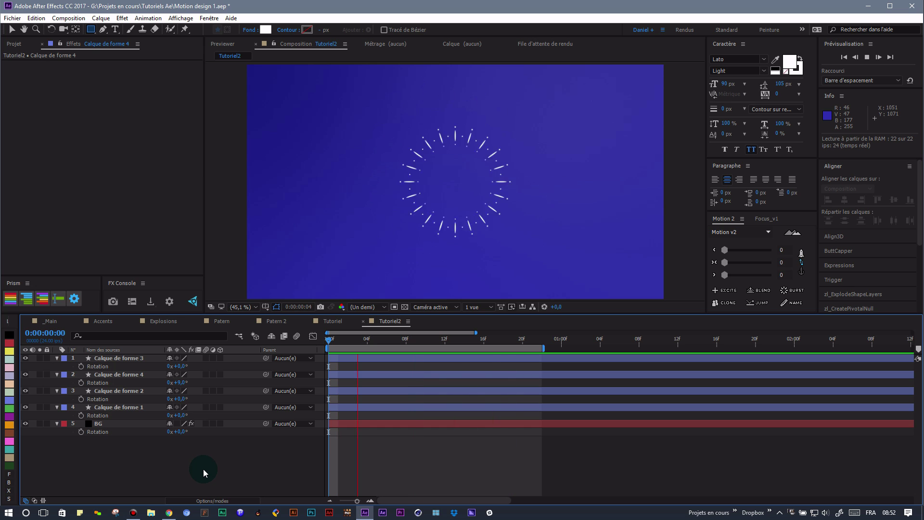
key(space)
click(363, 391)
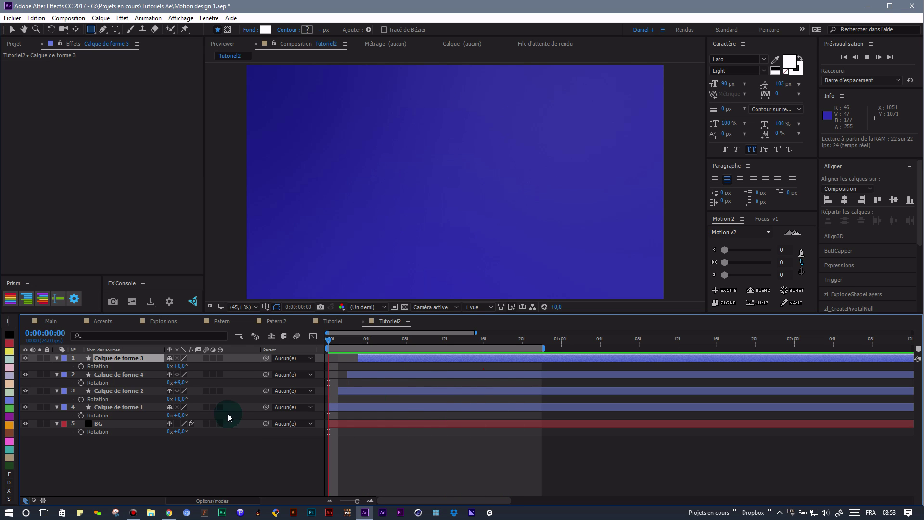
Step: Examine the staggered hexagon animations in the Patern and Patern 2 compositions from their beginnings
click(227, 322)
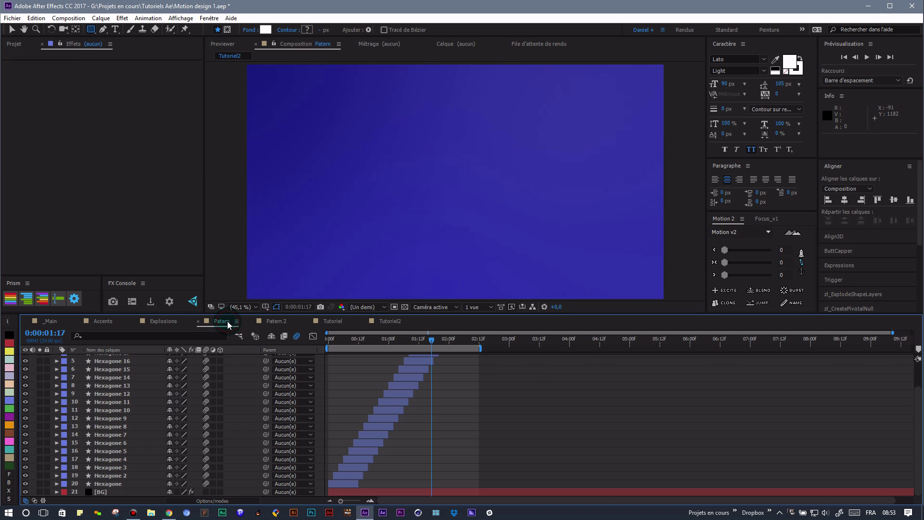
click(387, 339)
drag(365, 342, 320, 345)
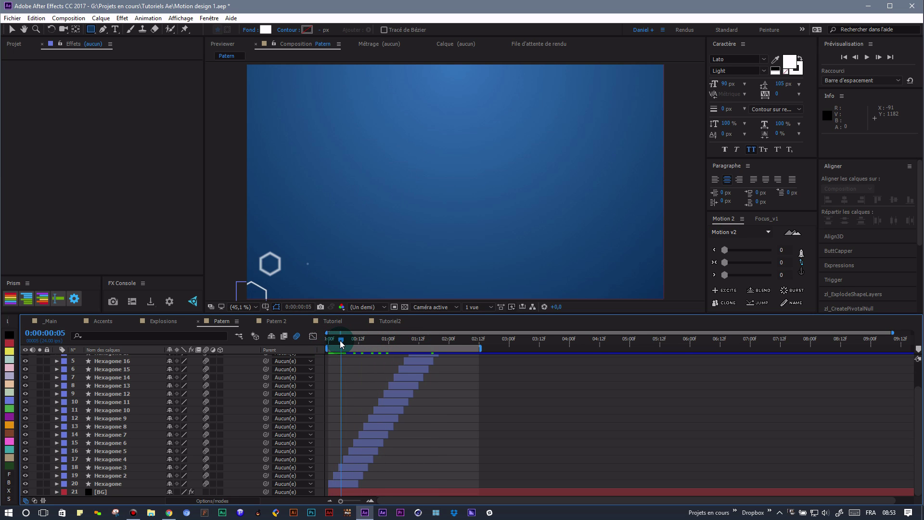
drag(341, 343, 320, 336)
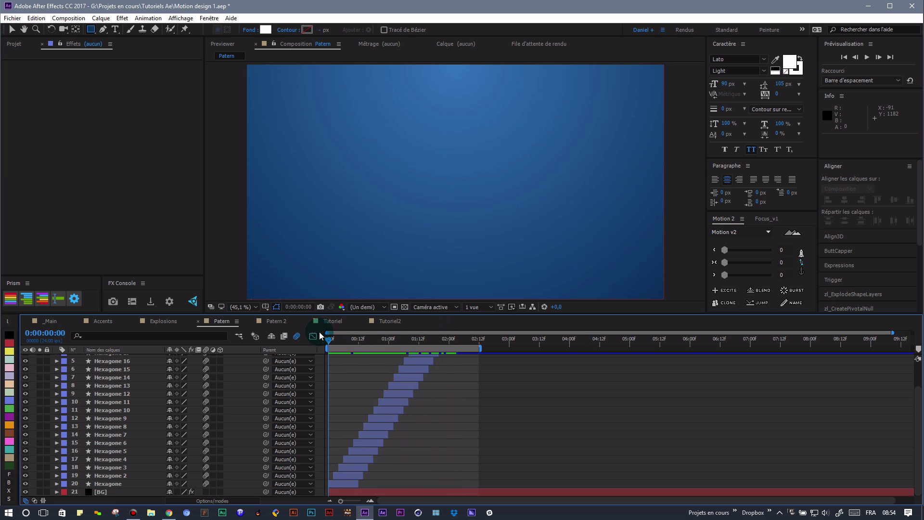
click(278, 321)
click(355, 340)
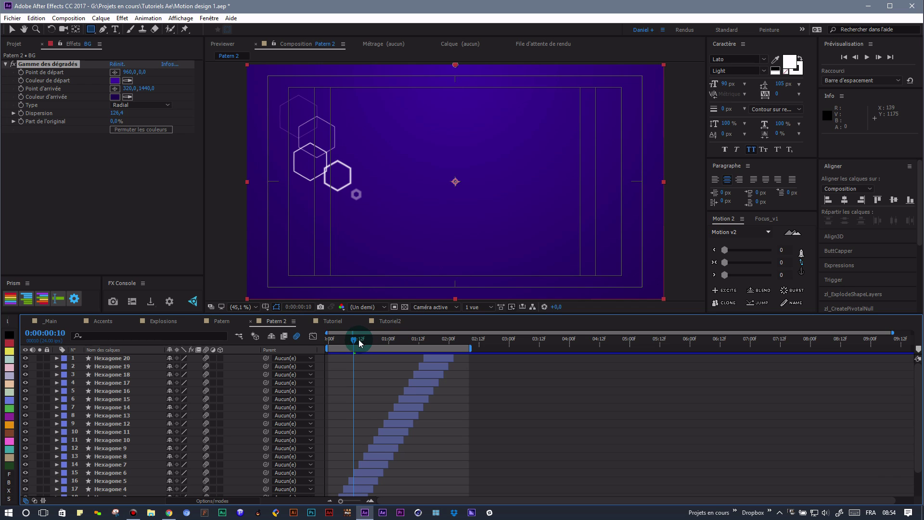
mouse_move(355, 340)
mouse_down()
mouse_move(317, 343)
mouse_move(477, 337)
mouse_move(328, 340)
mouse_up()
key(space)
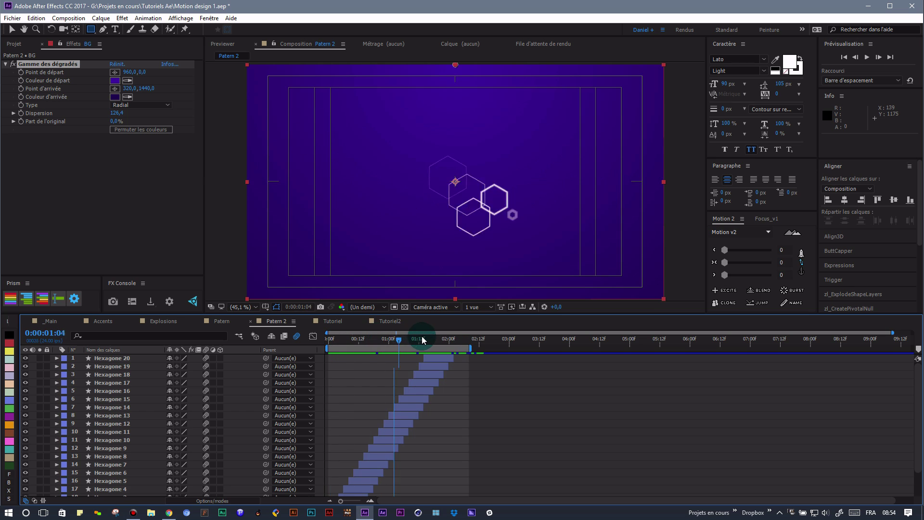